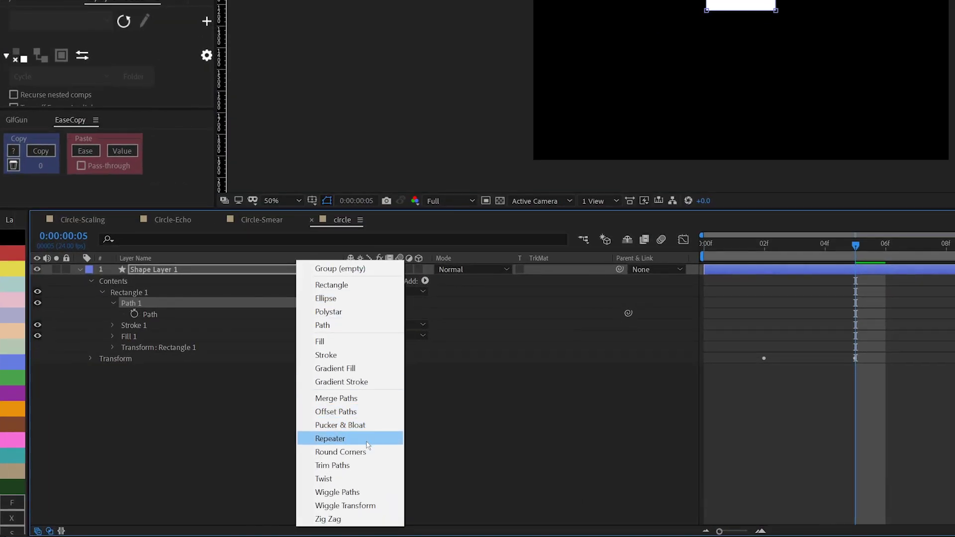
Show the finished Circle-Smear comp: the Circle layer over the red-to-blue gradient BG layer.
{"action": "left_click", "coordinate": [370, 452]}
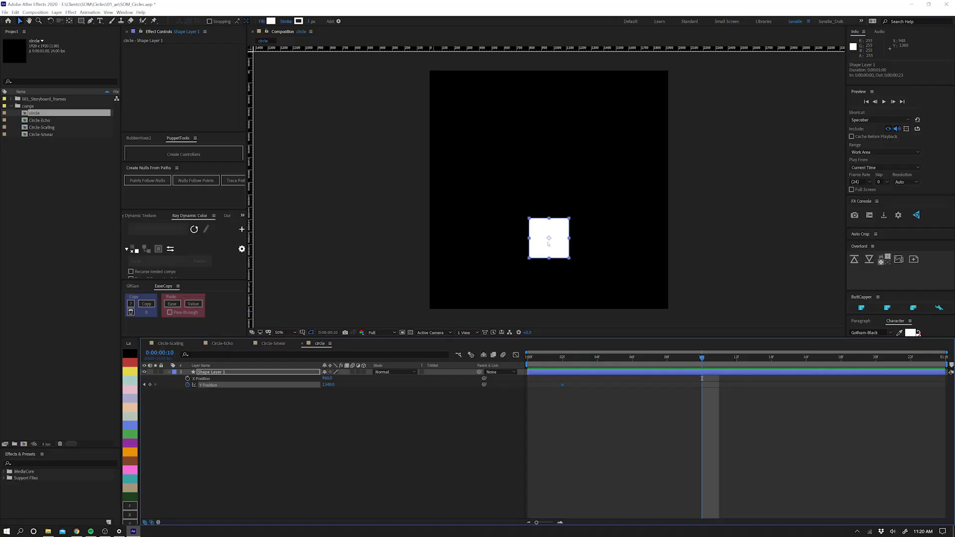
{"action": "left_click_drag", "start_coordinate": [547, 248], "coordinate": [550, 169]}
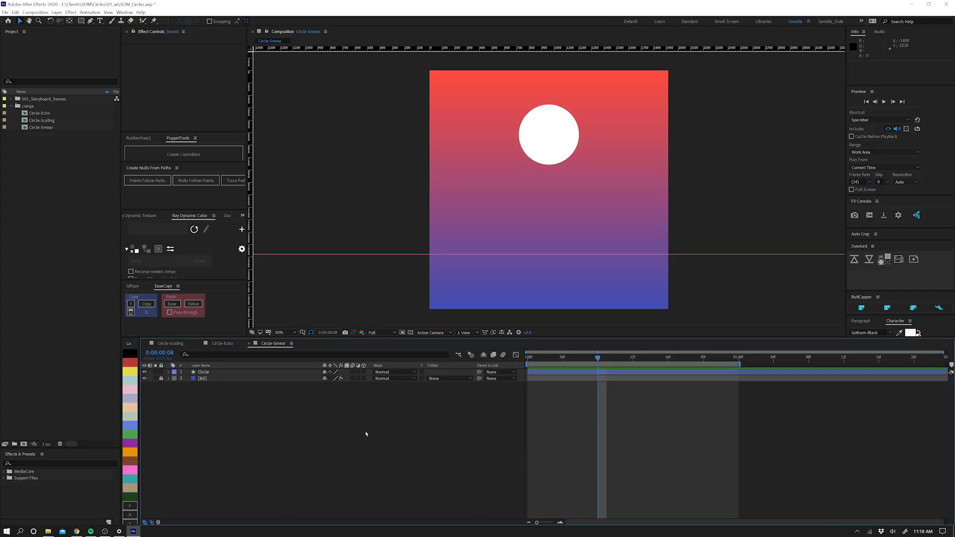
Make a new comp named 'circle', 1920×1920 at 24 fps, one second long.
{"action": "key", "text": "ctrl+n"}
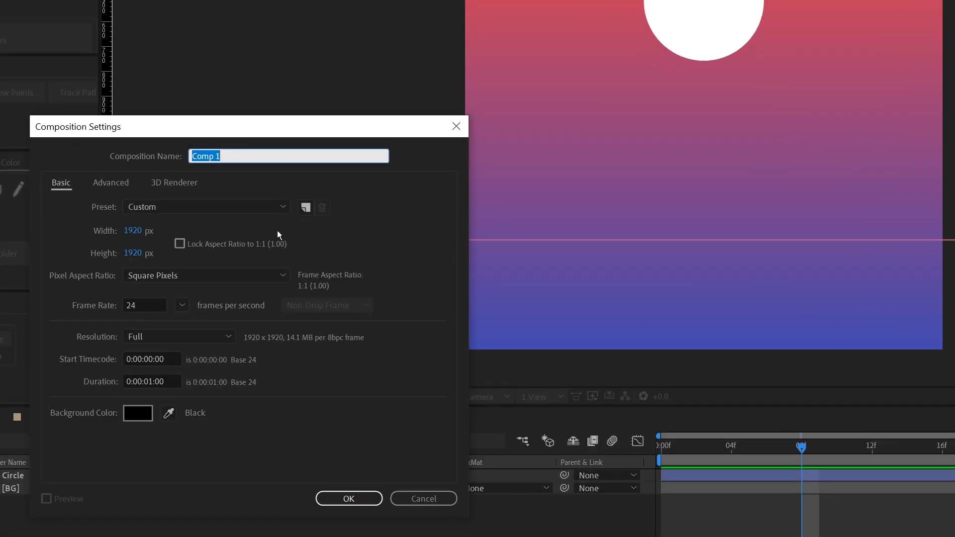
{"action": "type", "text": "circle"}
{"action": "left_click", "coordinate": [345, 499]}
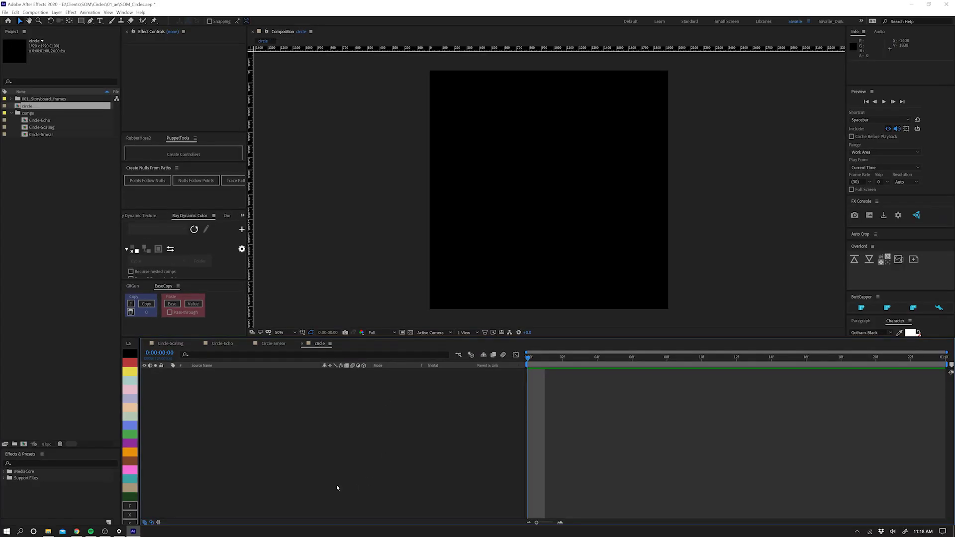
Move the circle comp into the comps folder and draw a white square with the Rectangle Tool.
{"action": "left_click_drag", "start_coordinate": [27, 107], "coordinate": [29, 116]}
{"action": "left_click", "coordinate": [343, 463]}
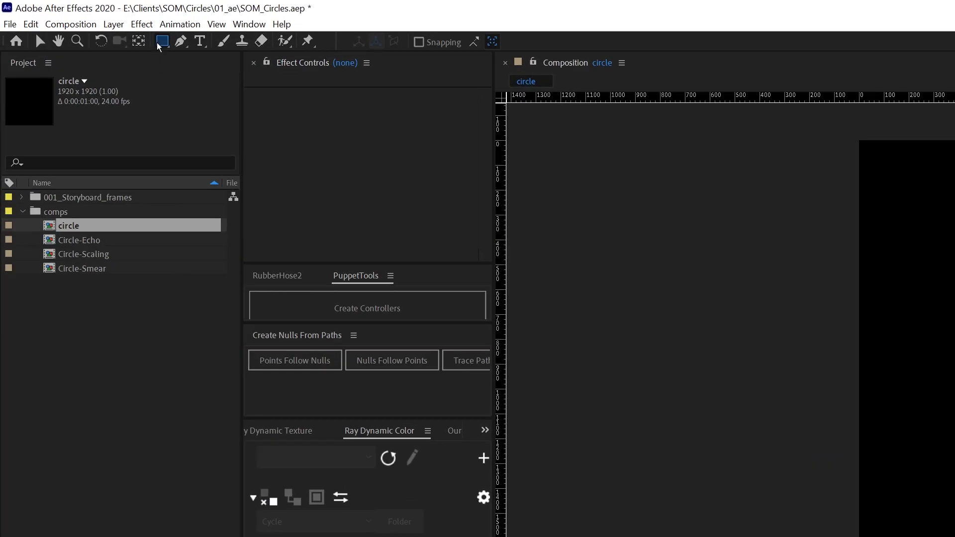
{"action": "left_click_drag", "start_coordinate": [81, 20], "coordinate": [101, 40]}
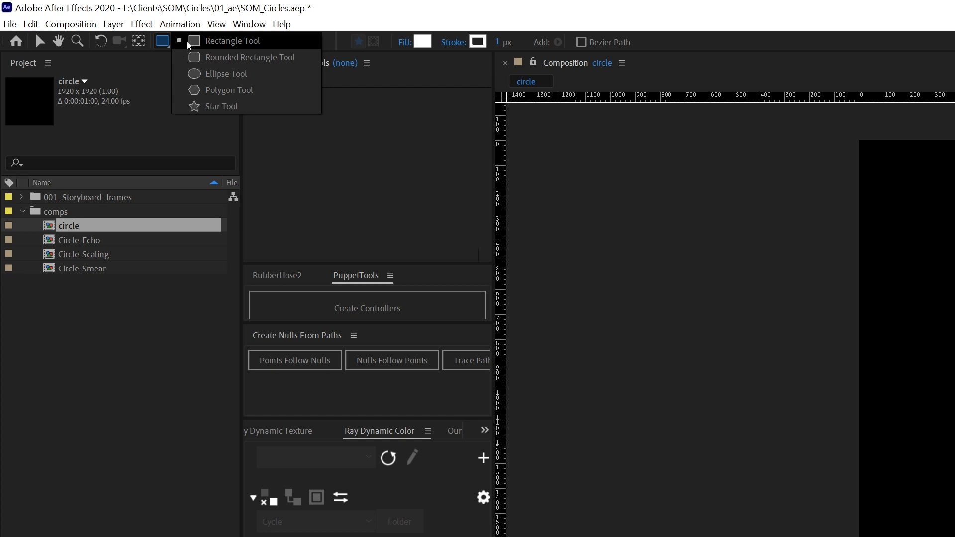
{"action": "left_click", "coordinate": [194, 46]}
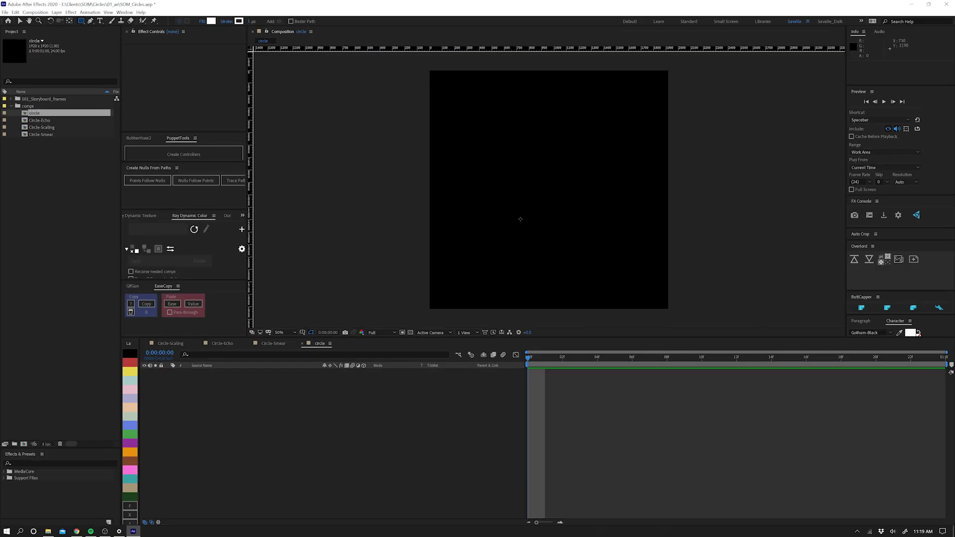
{"action": "left_click_drag", "start_coordinate": [520, 218], "coordinate": [560, 258]}
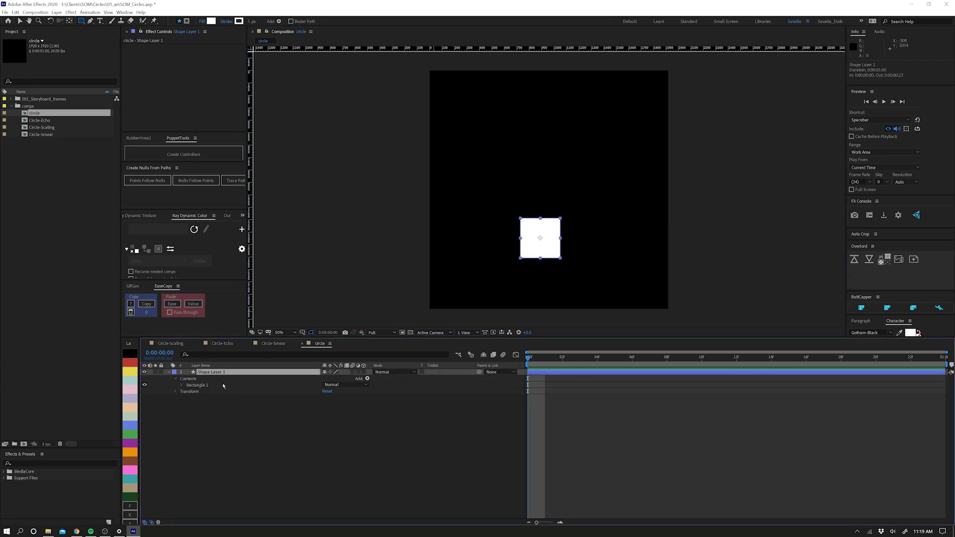
Split Shape Layer 1's Position into separate X Position and Y Position properties.
{"action": "key", "text": "v"}
{"action": "key", "text": "p"}
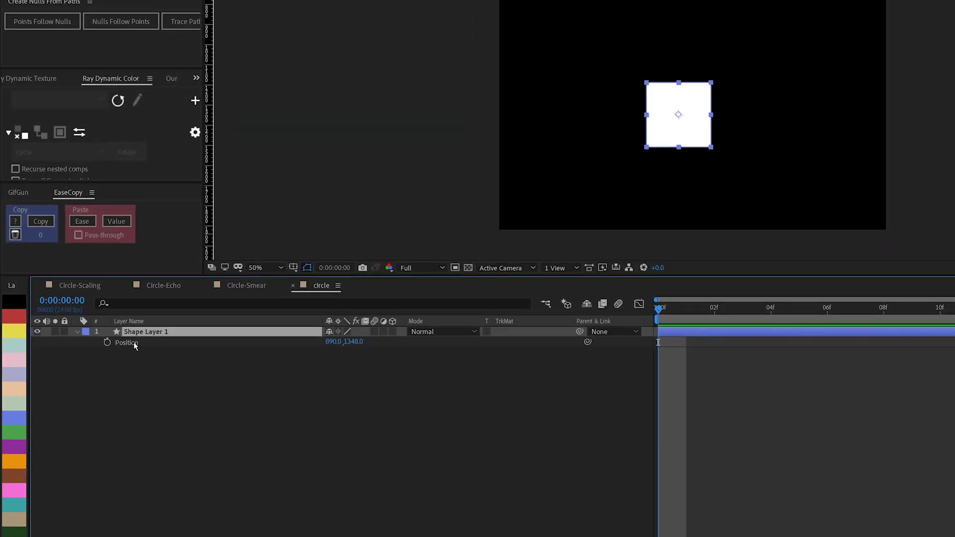
{"action": "left_click", "coordinate": [133, 342]}
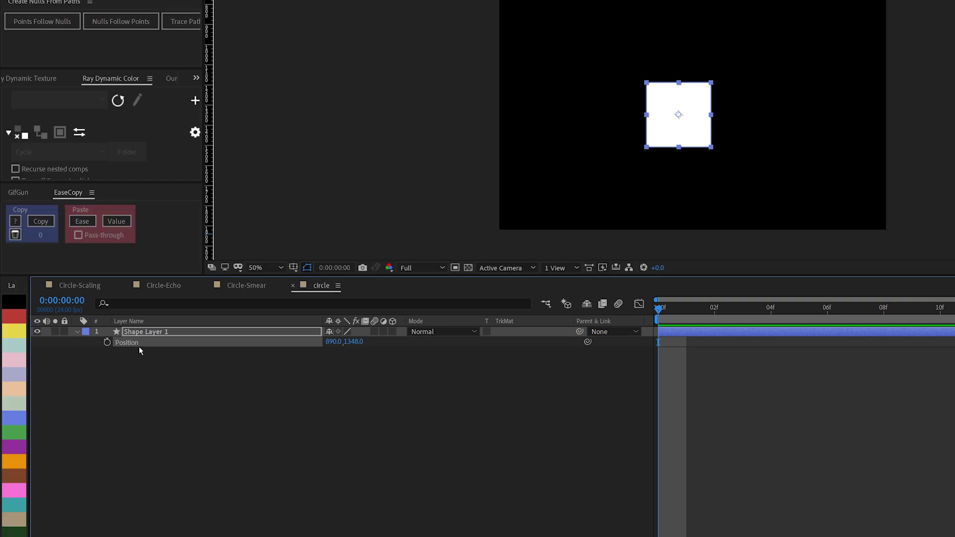
{"action": "right_click", "coordinate": [138, 345]}
{"action": "left_click", "coordinate": [142, 376]}
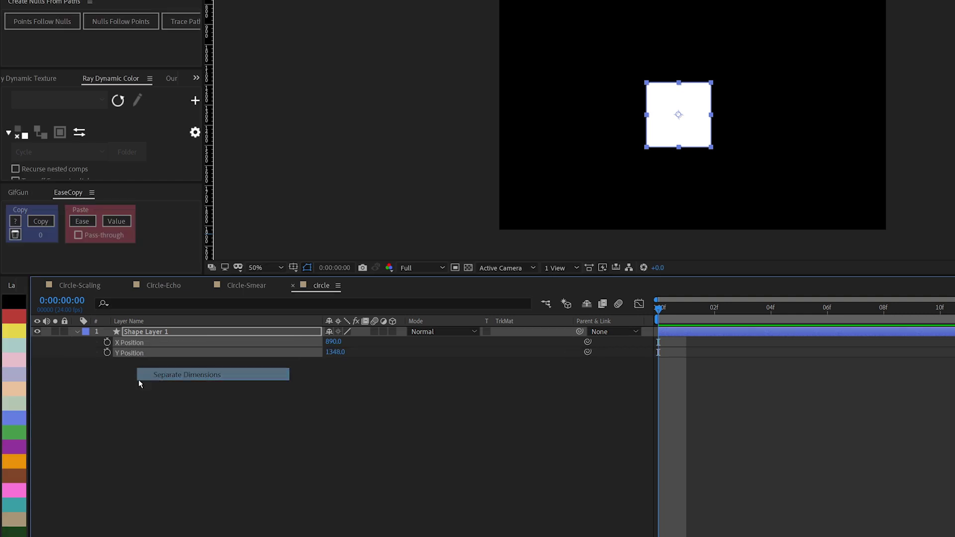
{"action": "left_click", "coordinate": [126, 342]}
{"action": "left_click", "coordinate": [132, 352]}
{"action": "left_click", "coordinate": [131, 344]}
{"action": "left_click", "coordinate": [134, 353]}
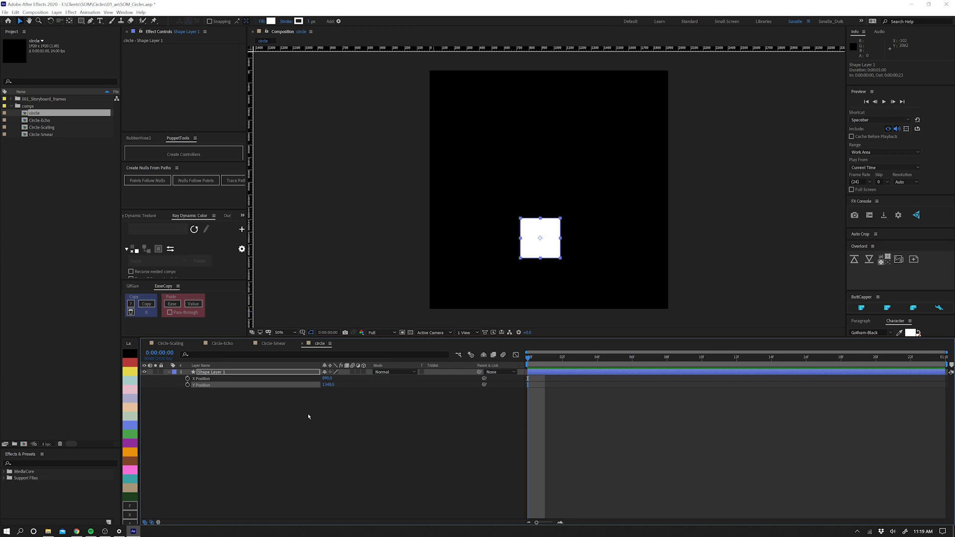
Check the composition settings and set X Position to 960 to centre the square.
{"action": "key", "text": "ctrl+k"}
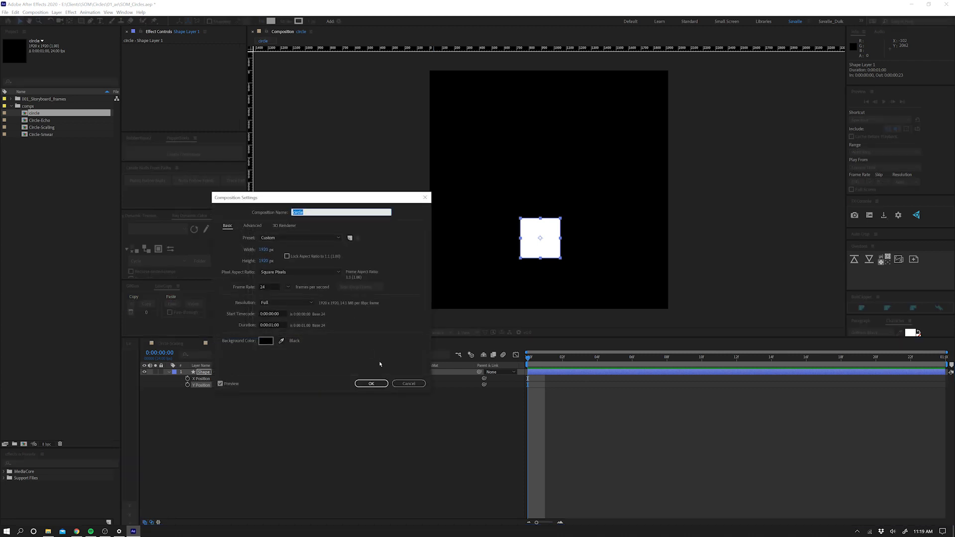
{"action": "left_click", "coordinate": [372, 384]}
{"action": "left_click", "coordinate": [327, 378]}
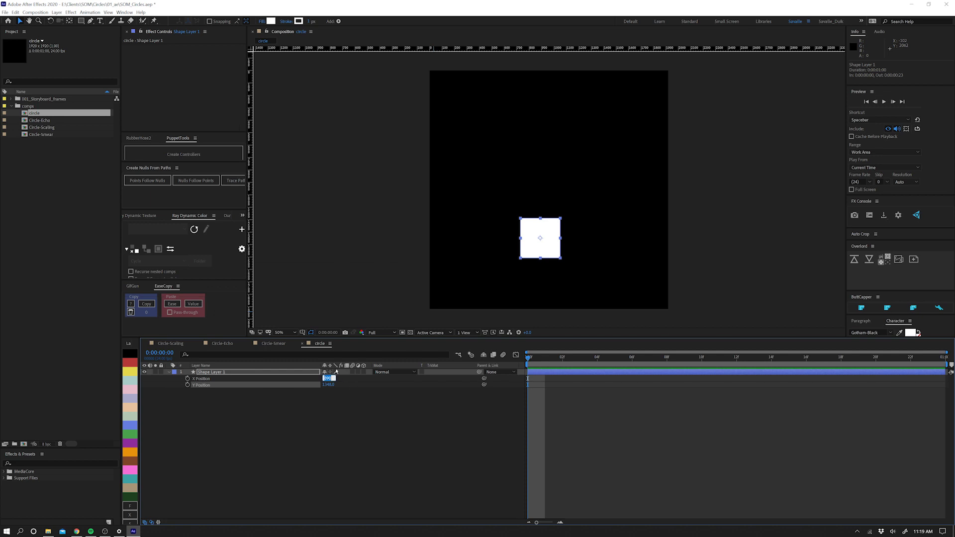
{"action": "type", "text": "960"}
{"action": "key", "text": "Return"}
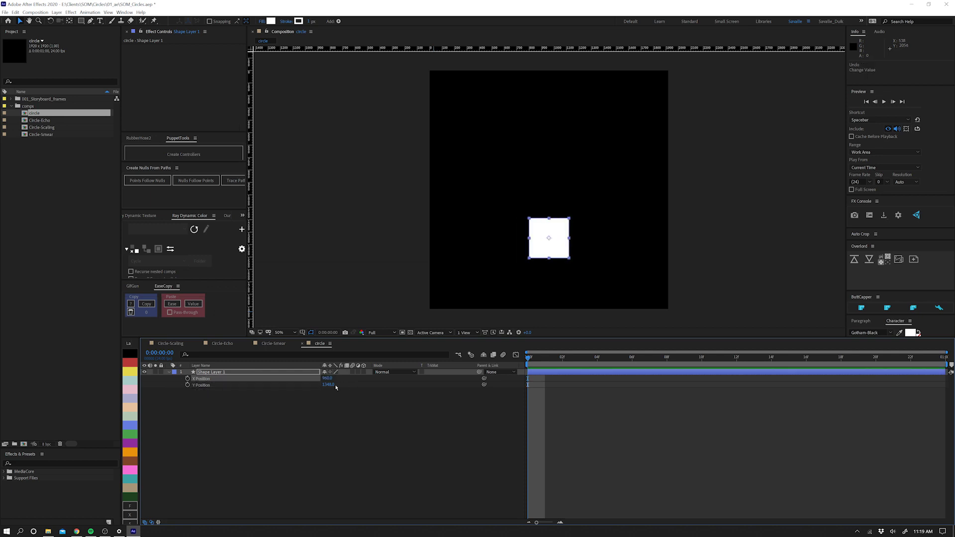
{"action": "left_click", "coordinate": [258, 449]}
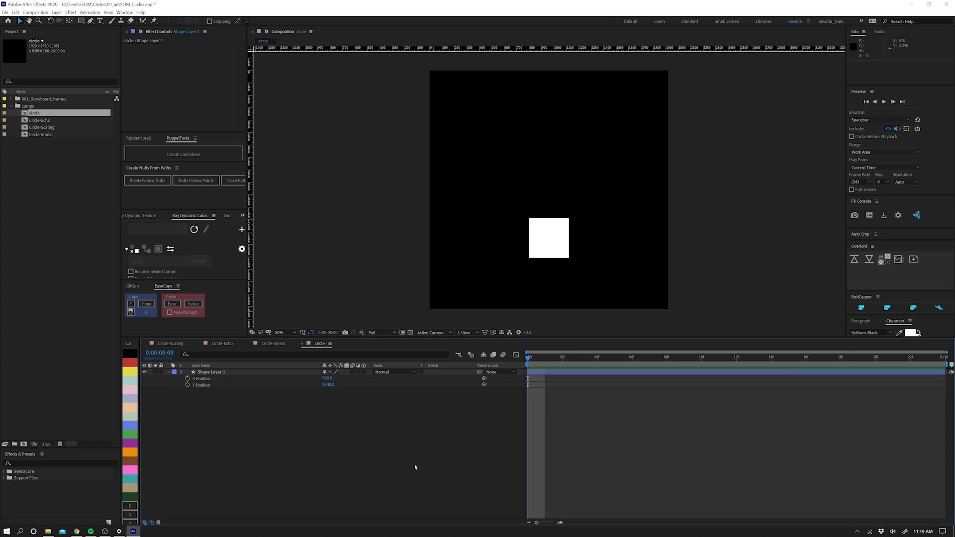
Keyframe Y Position at frame 2 and raise the square to Y 604 at frame 10.
{"action": "left_click", "coordinate": [541, 363]}
{"action": "left_click", "coordinate": [194, 385]}
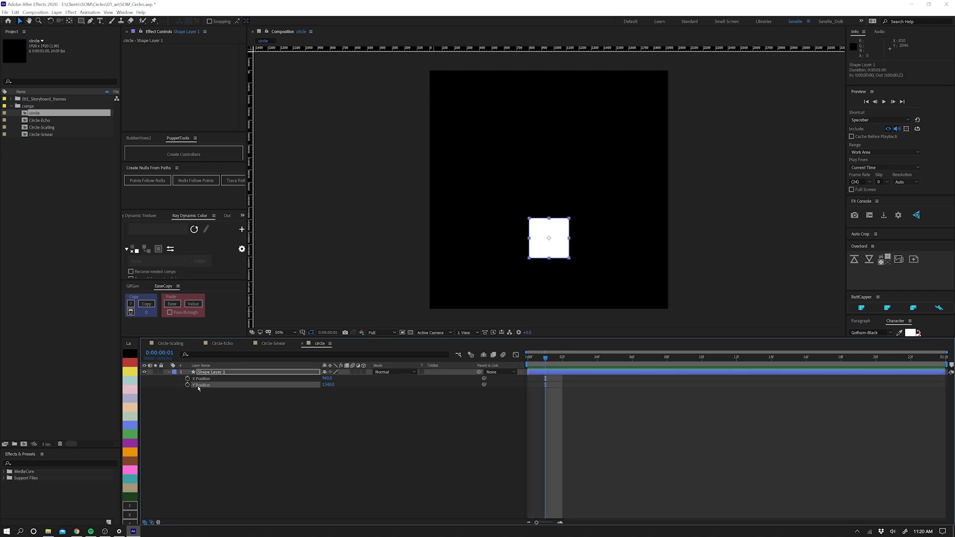
{"action": "left_click", "coordinate": [563, 357]}
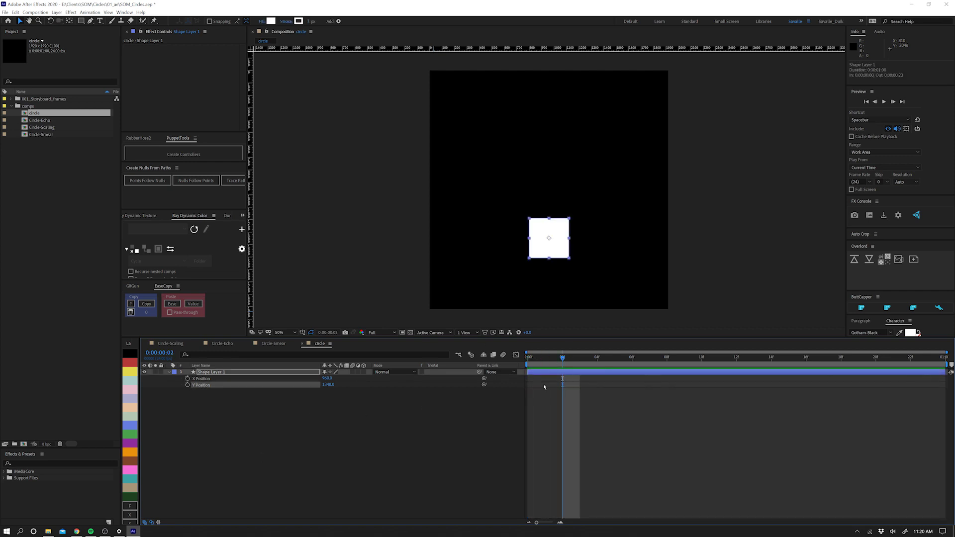
{"action": "left_click", "coordinate": [188, 385]}
{"action": "left_click", "coordinate": [701, 357]}
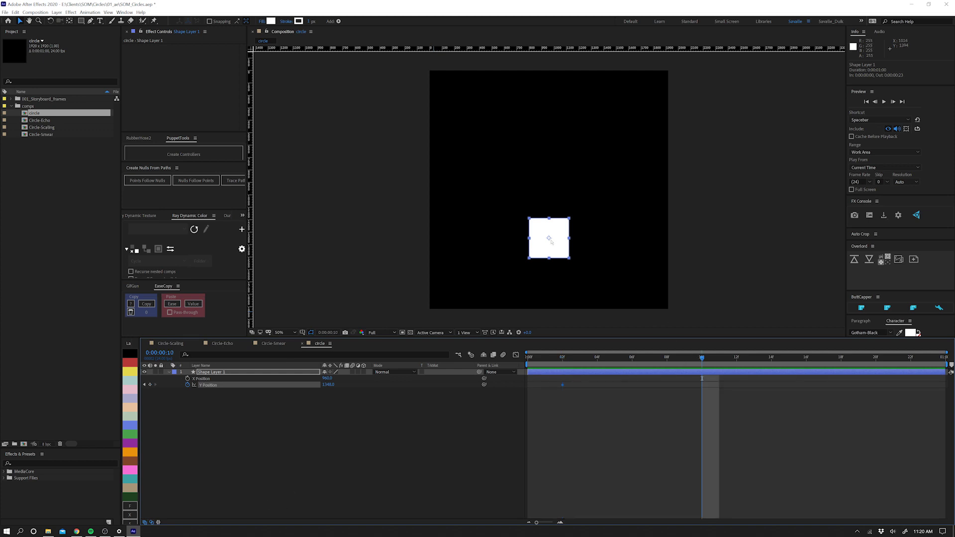
{"action": "left_click_drag", "start_coordinate": [546, 249], "coordinate": [546, 157]}
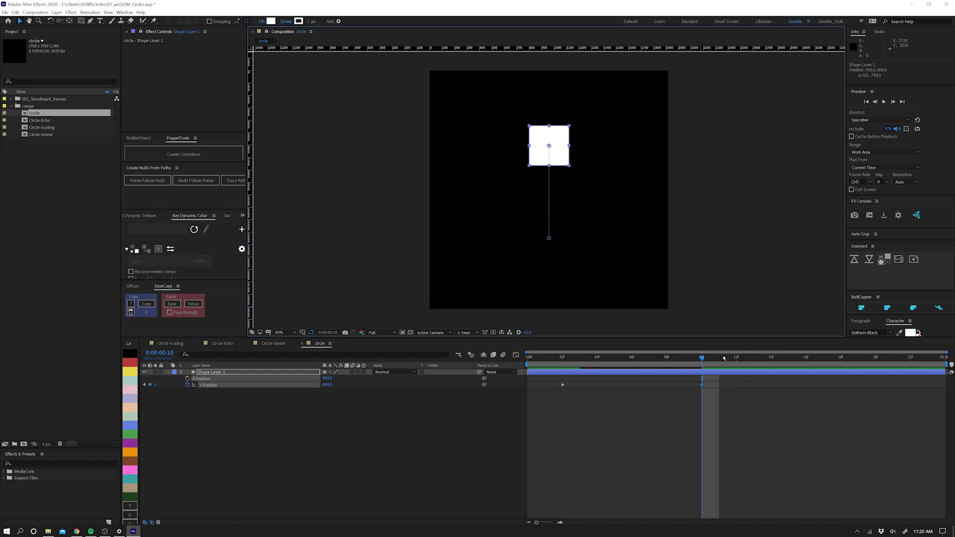
Copy the first Y Position keyframe to frame 18, end the work area there, and preview.
{"action": "left_click_drag", "start_coordinate": [724, 358], "coordinate": [841, 358]}
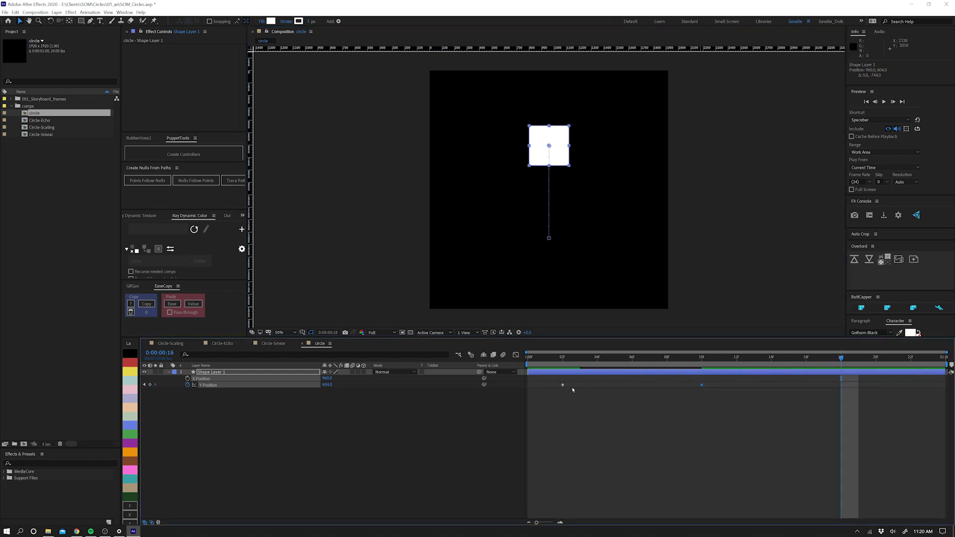
{"action": "left_click", "coordinate": [563, 384]}
{"action": "key", "text": "ctrl+c"}
{"action": "key", "text": "ctrl+v"}
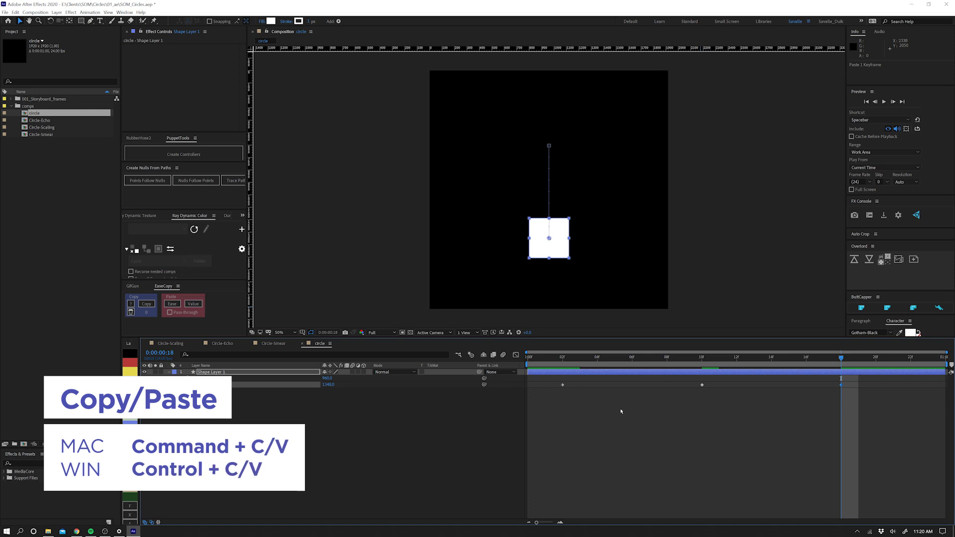
{"action": "key", "text": "space"}
{"action": "key", "text": "space"}
{"action": "key", "text": "n"}
{"action": "key", "text": "space"}
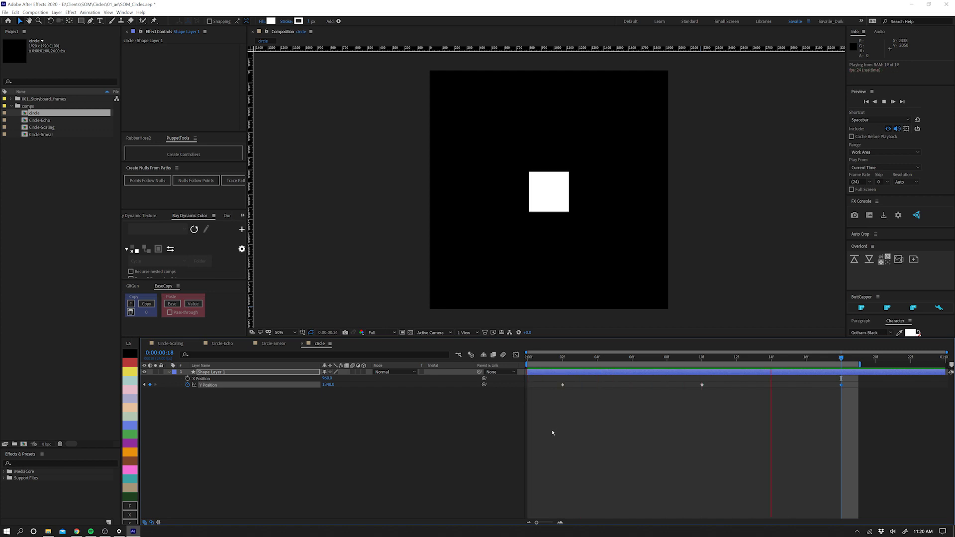
{"action": "key", "text": "space"}
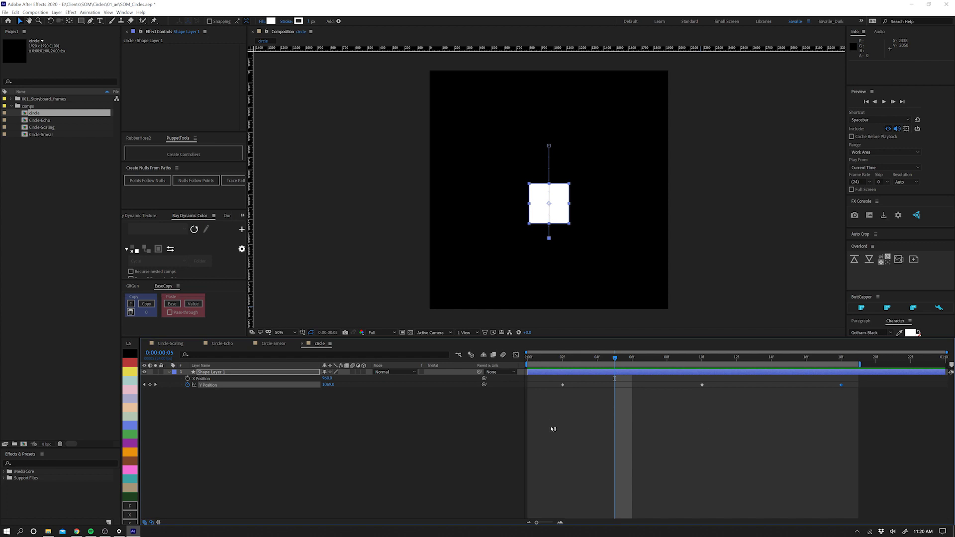
Expand Rectangle 1 and convert Rectangle Path 1 into an editable Bezier path.
{"action": "left_click", "coordinate": [194, 374]}
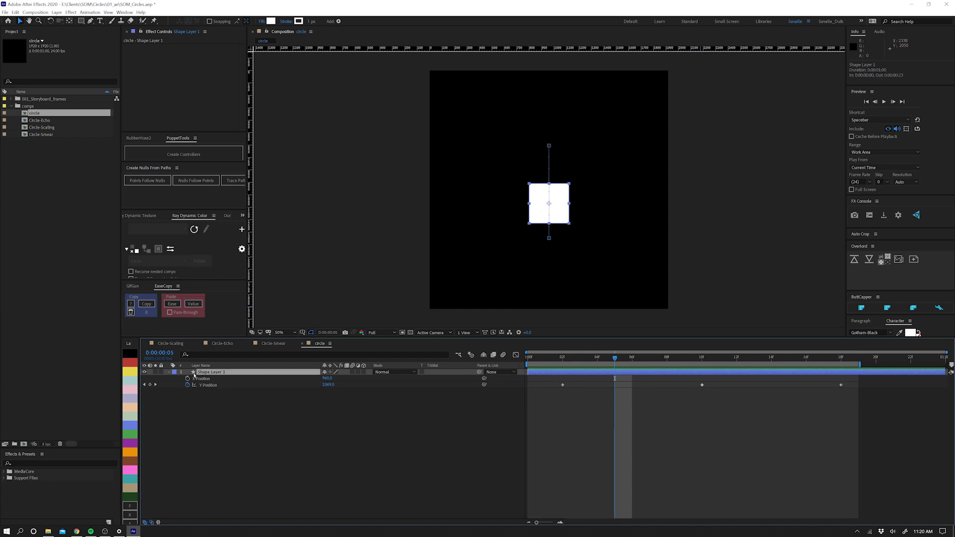
{"action": "left_click", "coordinate": [170, 373]}
{"action": "left_click", "coordinate": [170, 374]}
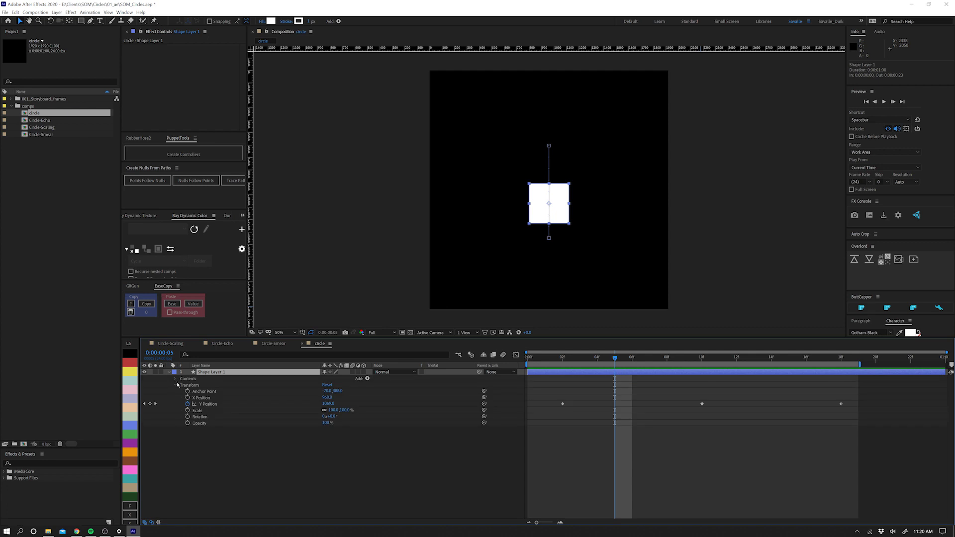
{"action": "left_click", "coordinate": [176, 386]}
{"action": "left_click", "coordinate": [175, 380]}
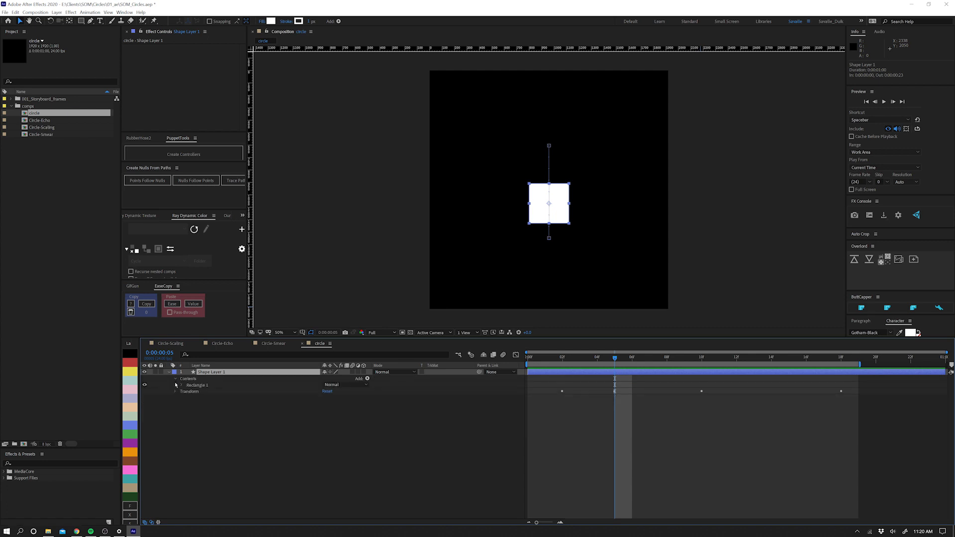
{"action": "left_click", "coordinate": [181, 385]}
{"action": "right_click", "coordinate": [204, 391]}
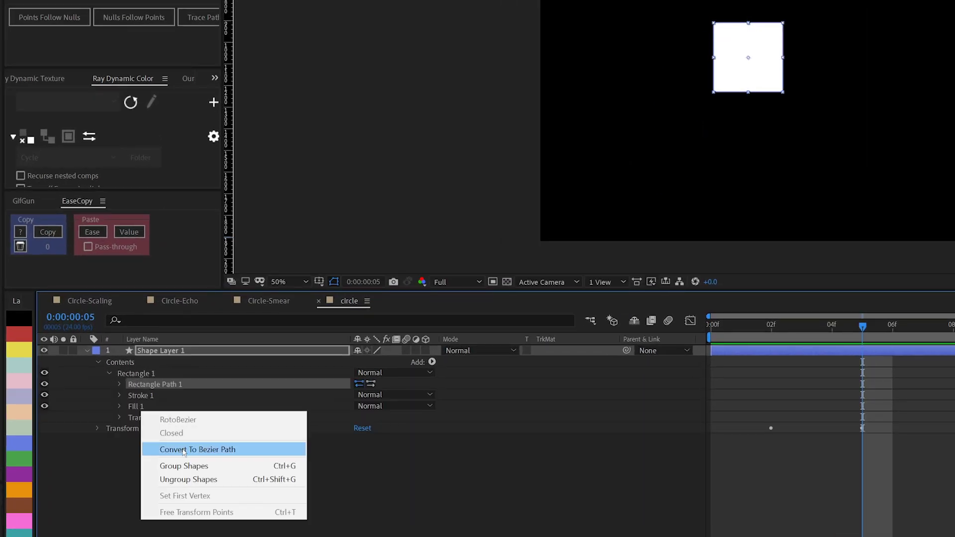
{"action": "left_click", "coordinate": [182, 450]}
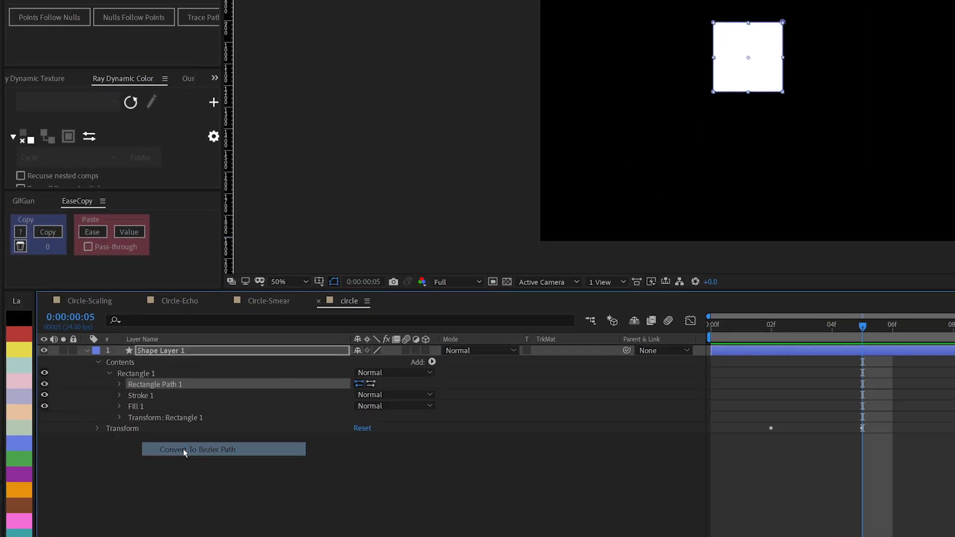
Test dragging the square's top-left corner point on the new path, then undo it.
{"action": "left_click", "coordinate": [120, 383]}
{"action": "left_click", "coordinate": [528, 183]}
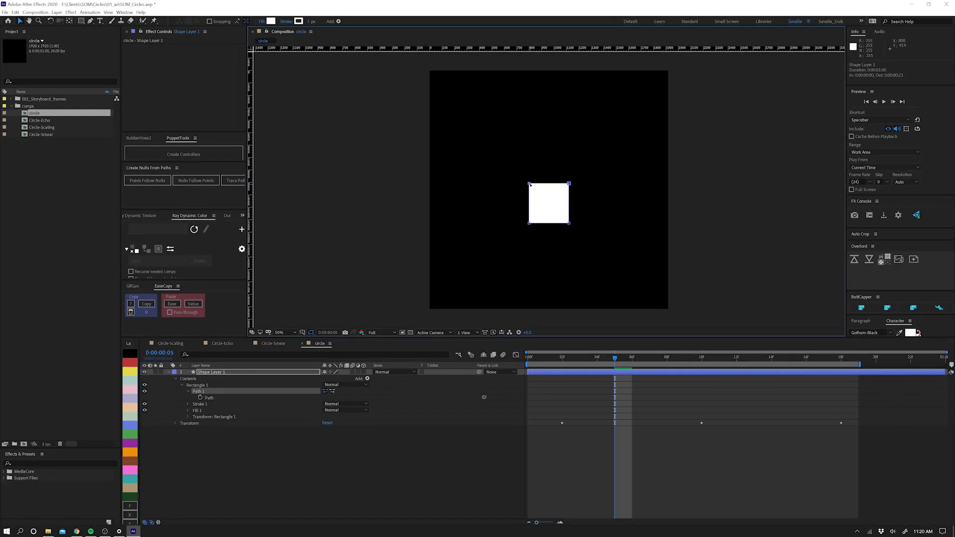
{"action": "left_click_drag", "start_coordinate": [528, 184], "coordinate": [521, 165]}
{"action": "key", "text": "ctrl+z"}
{"action": "left_click", "coordinate": [367, 379]}
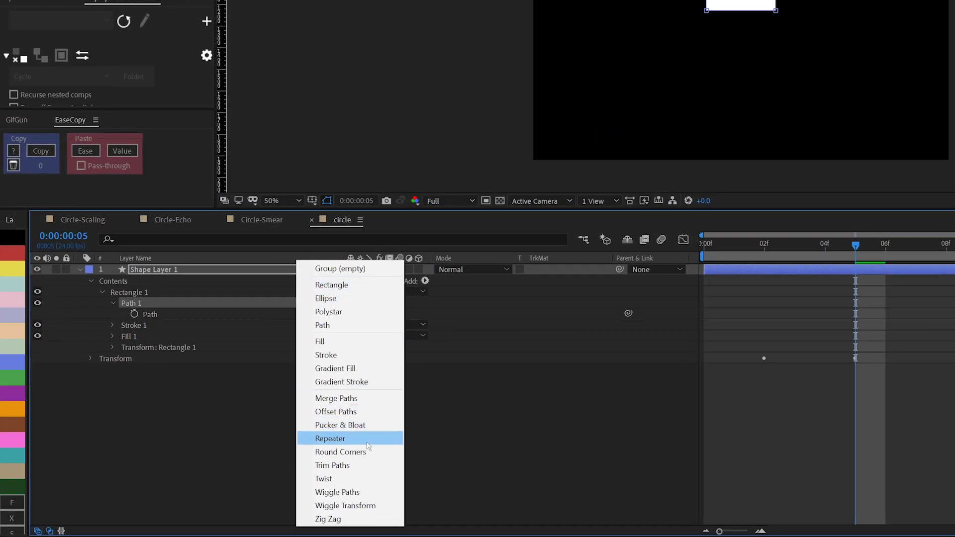
Add Round Corners to Rectangle 1 and set its Radius to 166, hiding path outlines.
{"action": "left_click", "coordinate": [369, 451]}
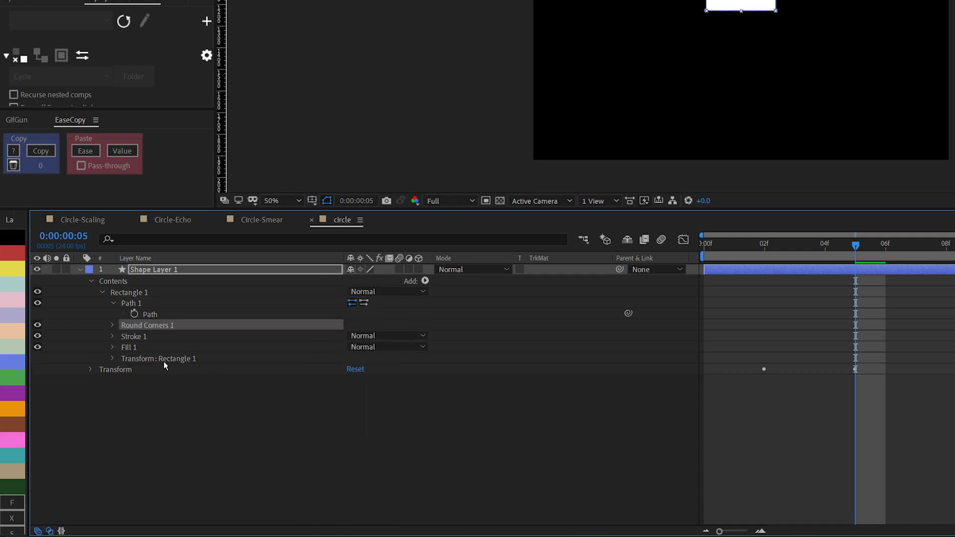
{"action": "left_click", "coordinate": [112, 325]}
{"action": "left_click", "coordinate": [160, 336]}
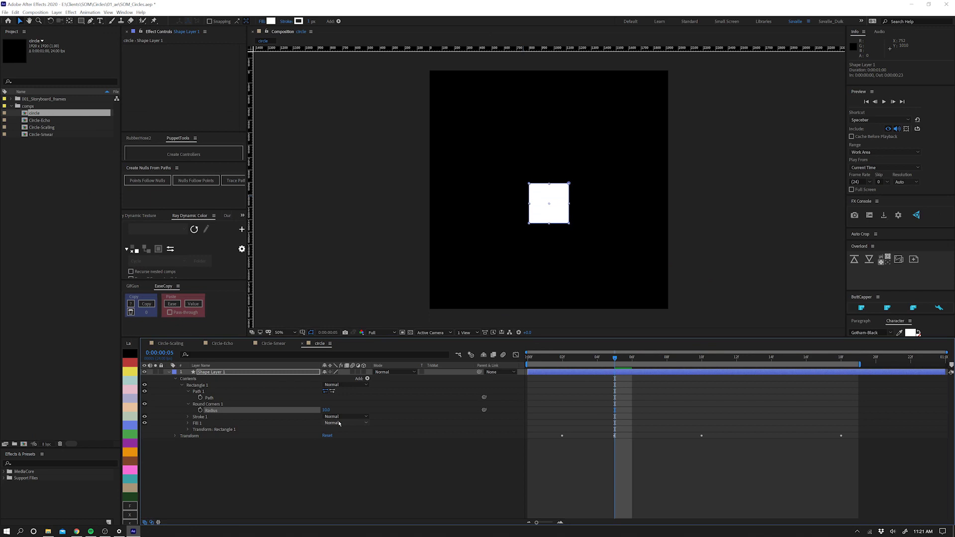
{"action": "key", "text": "ctrl+shift+h"}
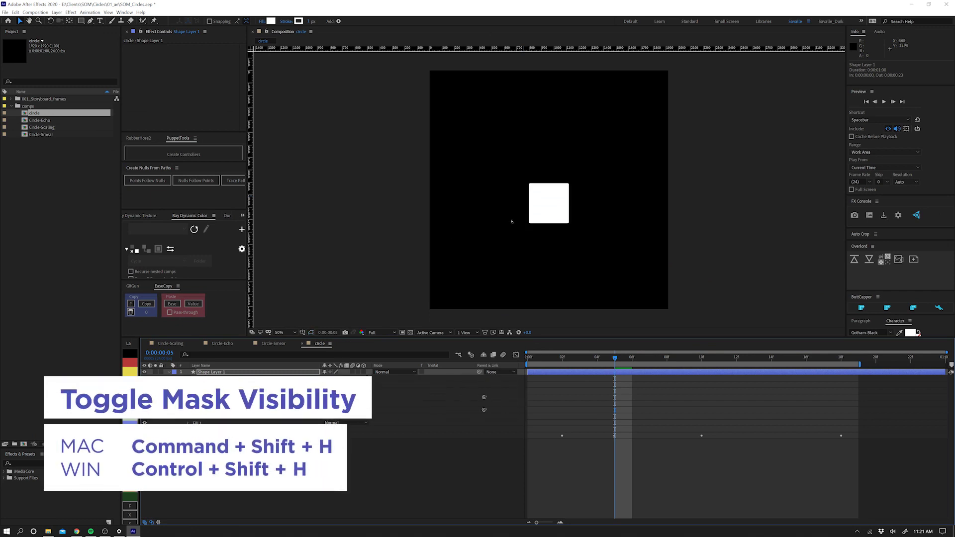
{"action": "left_click", "coordinate": [311, 332]}
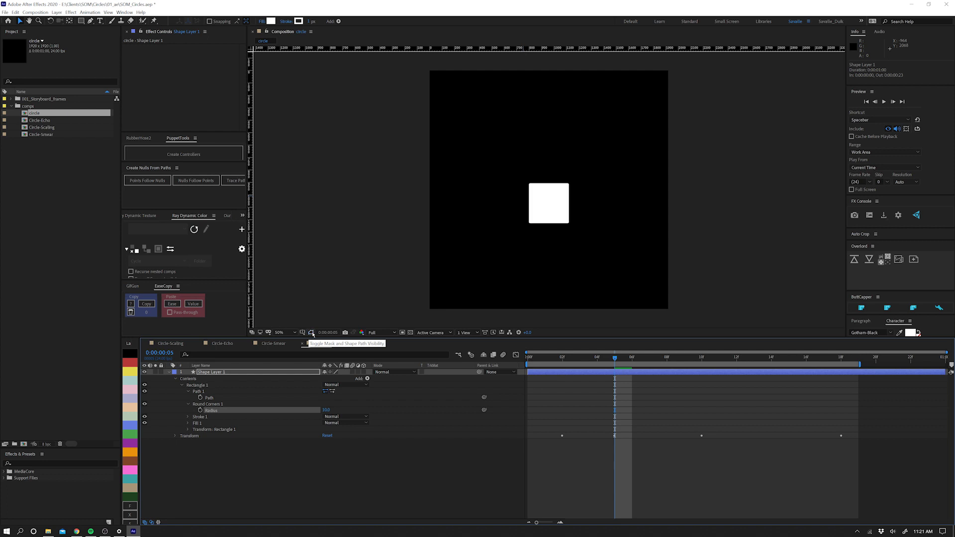
{"action": "left_click", "coordinate": [312, 332]}
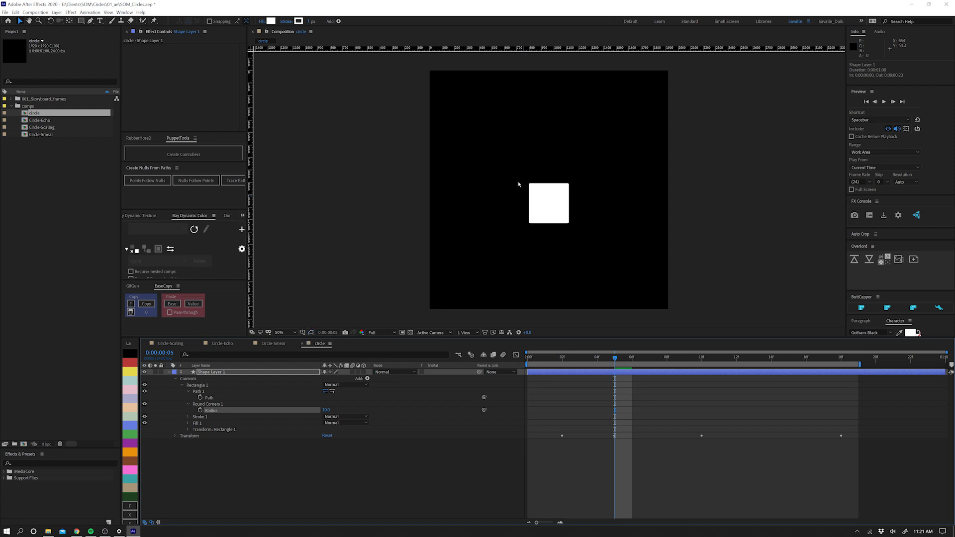
{"action": "left_click_drag", "start_coordinate": [326, 410], "coordinate": [381, 407]}
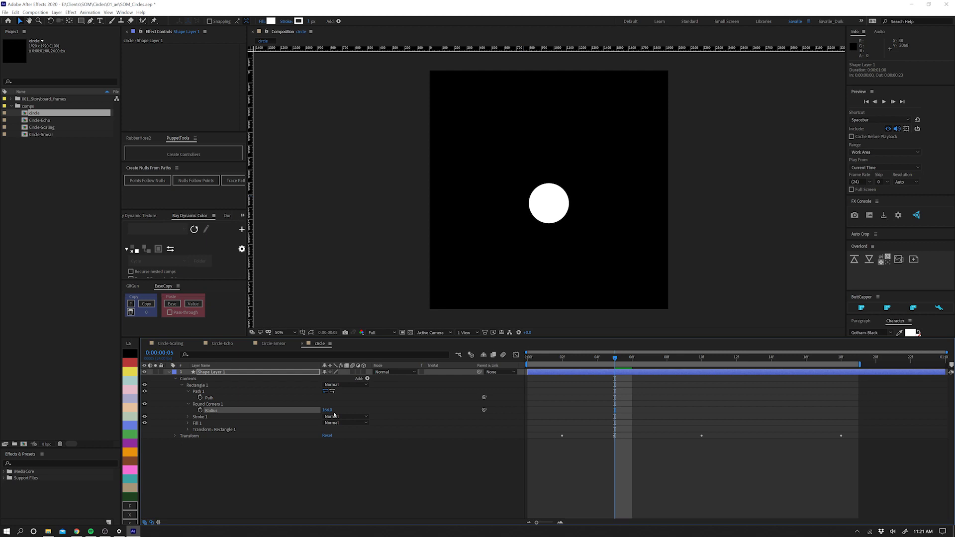
{"action": "left_click", "coordinate": [327, 410]}
{"action": "key", "text": "Return"}
Keyframe the Radius, move its keyframe to frame 2, and preview the animation.
{"action": "left_click", "coordinate": [201, 410]}
{"action": "left_click_drag", "start_coordinate": [327, 410], "coordinate": [499, 407]}
{"action": "key", "text": "ctrl+z"}
{"action": "mouse_move", "coordinate": [613, 360]}
{"action": "left_mouse_down"}
{"action": "mouse_move", "coordinate": [527, 359]}
{"action": "mouse_move", "coordinate": [615, 360]}
{"action": "left_mouse_up"}
{"action": "key", "text": "space"}
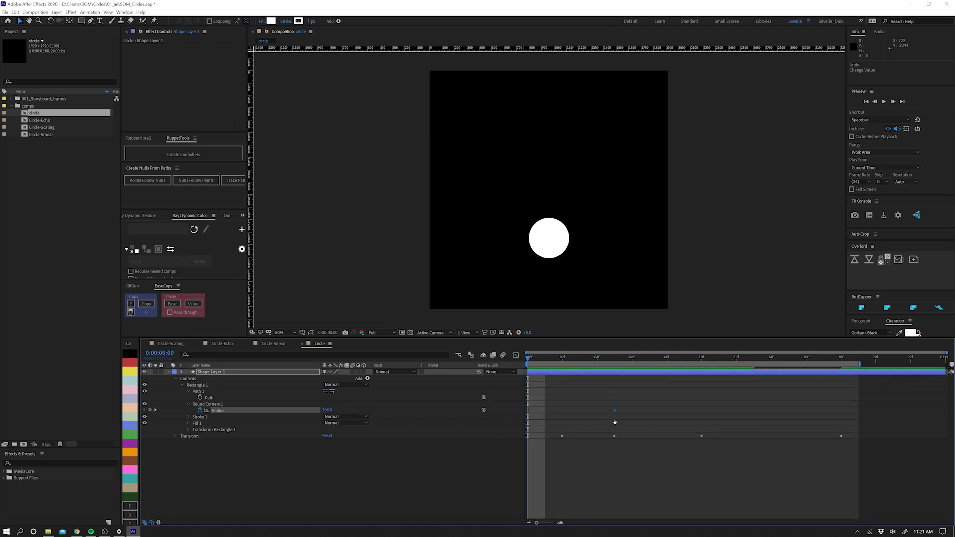
{"action": "key", "text": "space"}
{"action": "left_click_drag", "start_coordinate": [613, 410], "coordinate": [562, 410]}
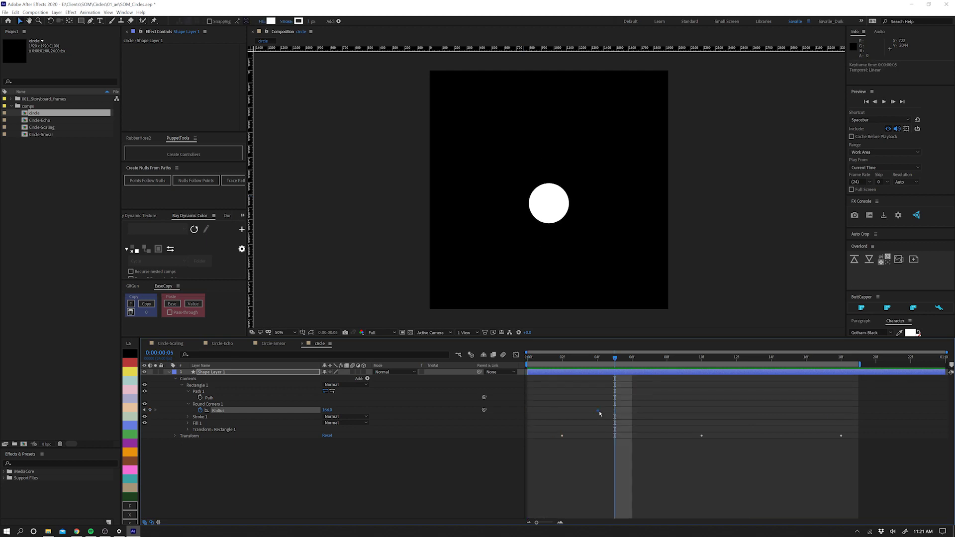
{"action": "key", "text": "space"}
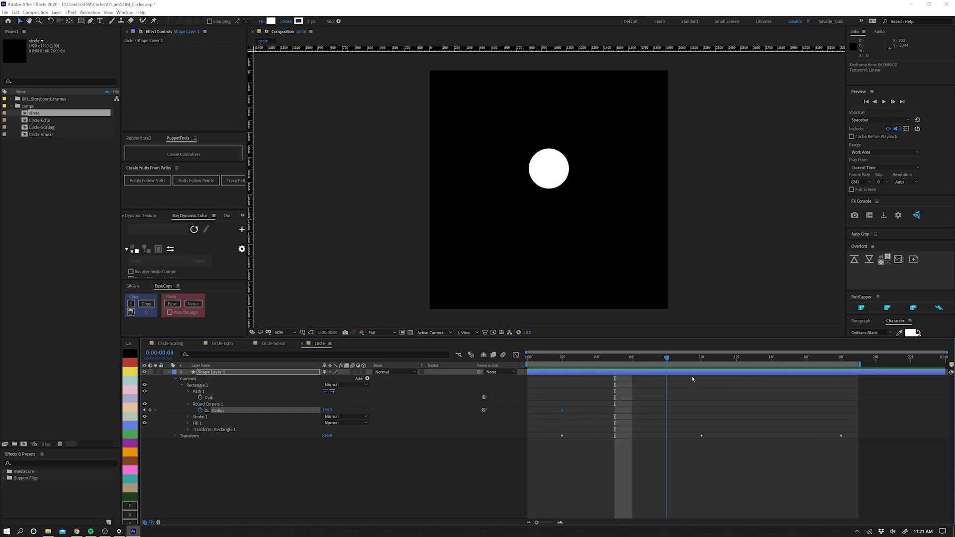
{"action": "key", "text": "space"}
Show Y Position in the Graph Editor's value graph and make the bottom keyframe Bezier.
{"action": "key", "text": "p"}
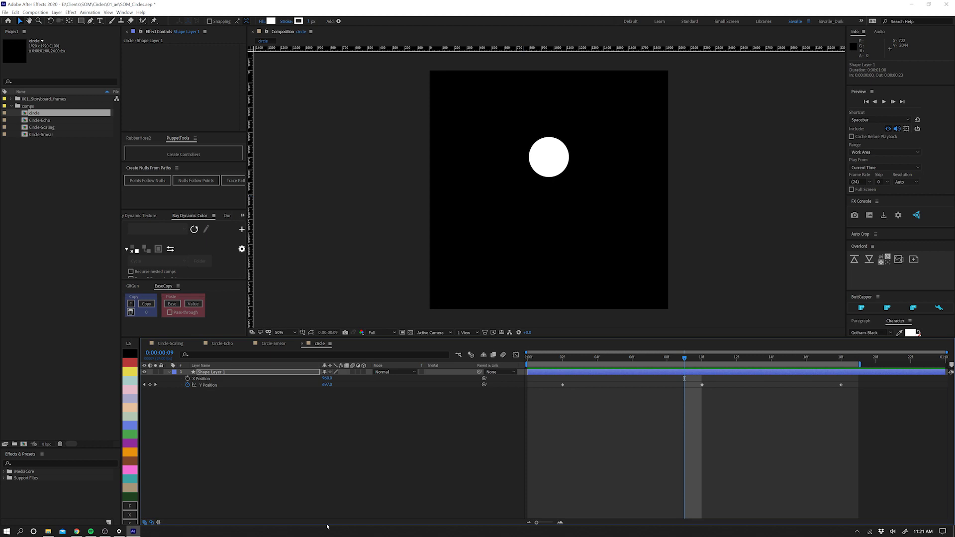
{"action": "left_click", "coordinate": [208, 385]}
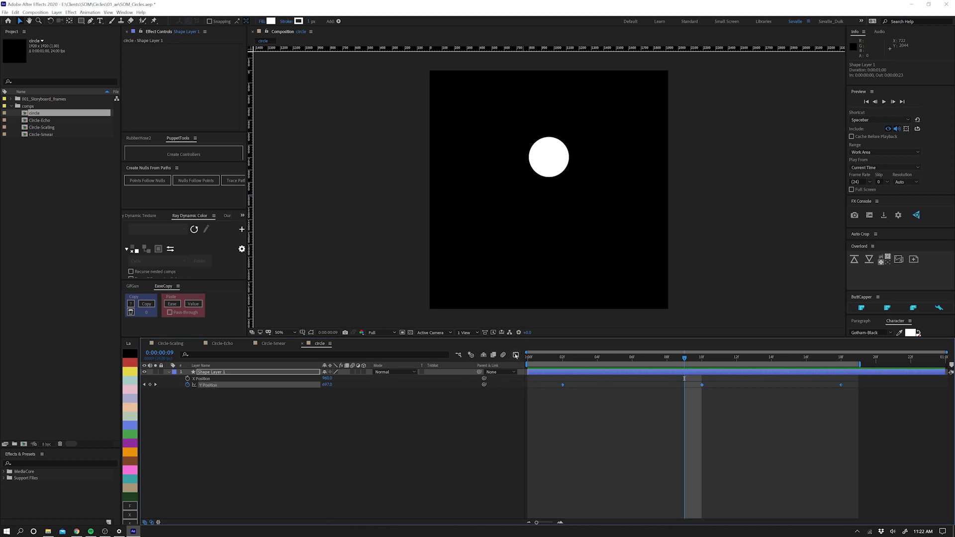
{"action": "left_click", "coordinate": [516, 354]}
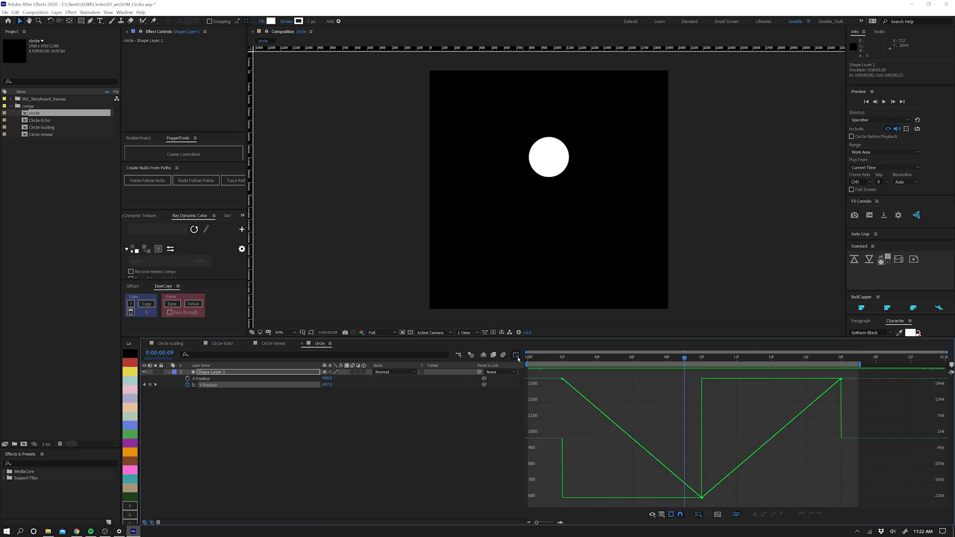
{"action": "left_click", "coordinate": [662, 515]}
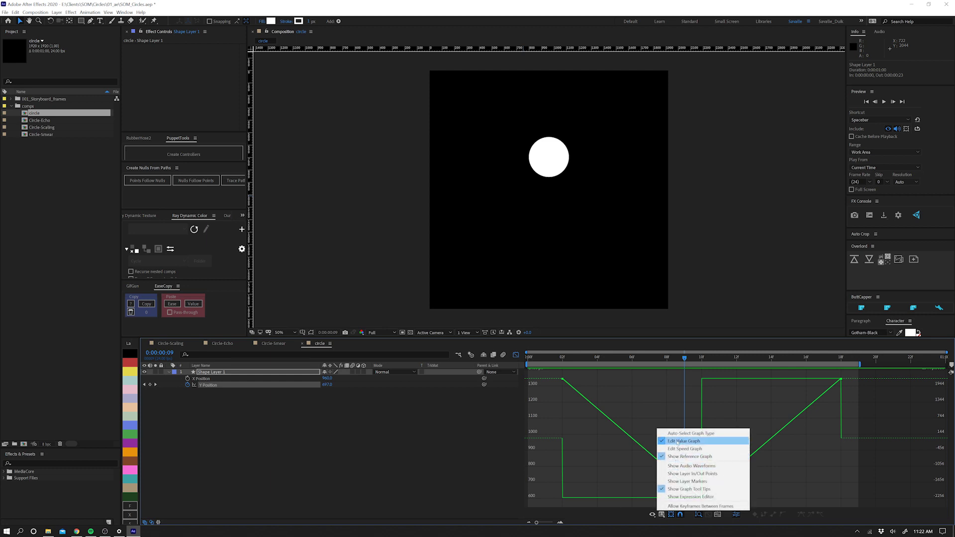
{"action": "left_click", "coordinate": [682, 473]}
{"action": "left_click_drag", "start_coordinate": [676, 469], "coordinate": [729, 505]}
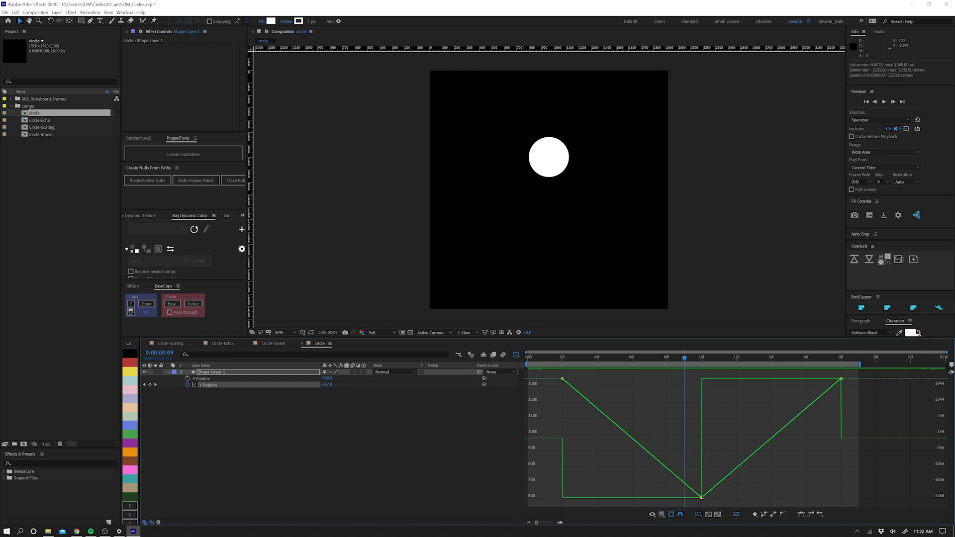
{"action": "left_click", "coordinate": [701, 498], "text": "ctrl"}
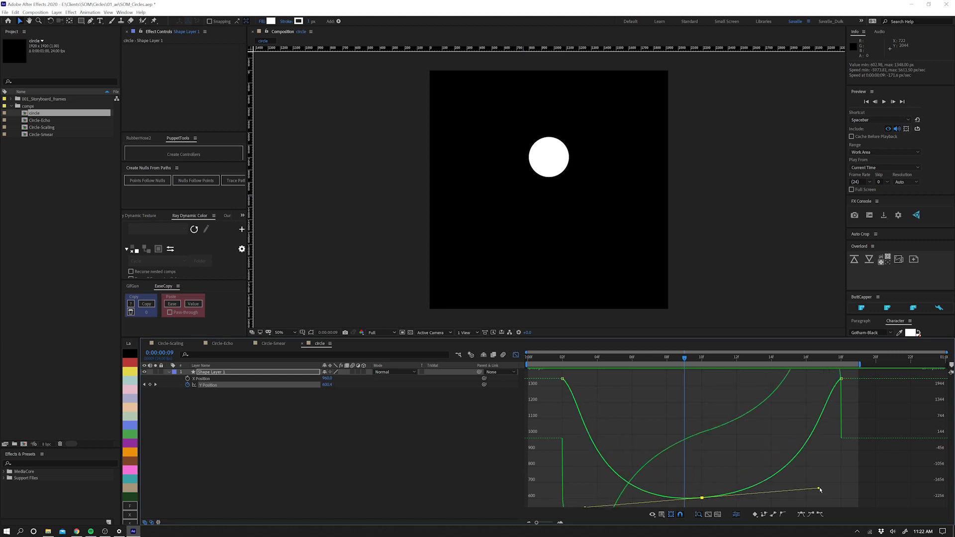
Drag the keyframe Bezier handles to ease the fall and rise, then scrub and preview.
{"action": "mouse_move", "coordinate": [566, 379]}
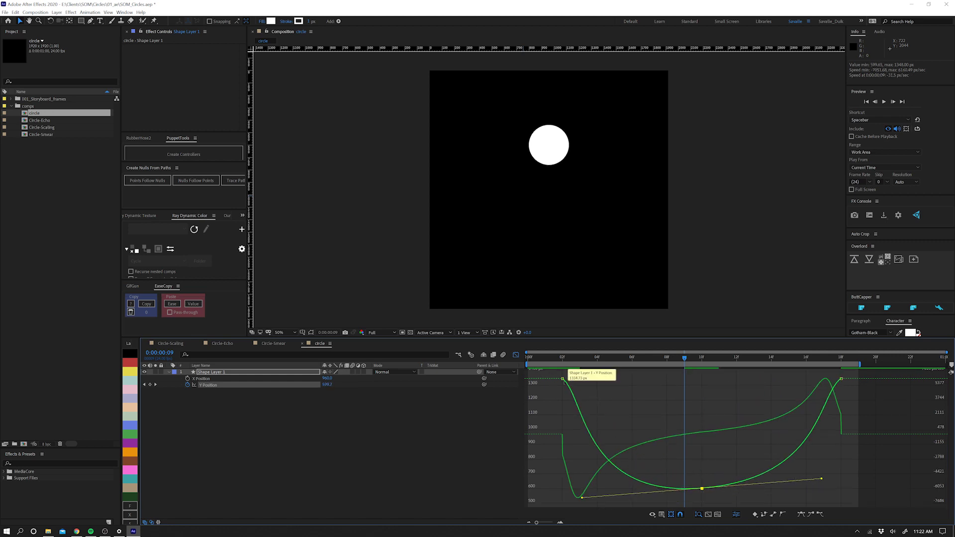
{"action": "left_click_drag", "start_coordinate": [564, 380], "coordinate": [573, 418]}
{"action": "left_click_drag", "start_coordinate": [834, 385], "coordinate": [833, 426]}
{"action": "left_click", "coordinate": [563, 379]}
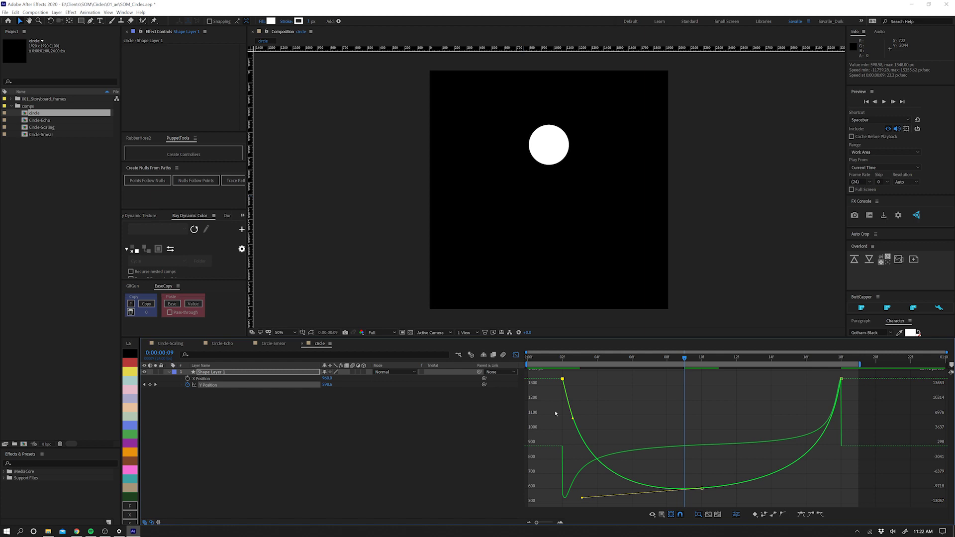
{"action": "left_click_drag", "start_coordinate": [563, 362], "coordinate": [695, 397]}
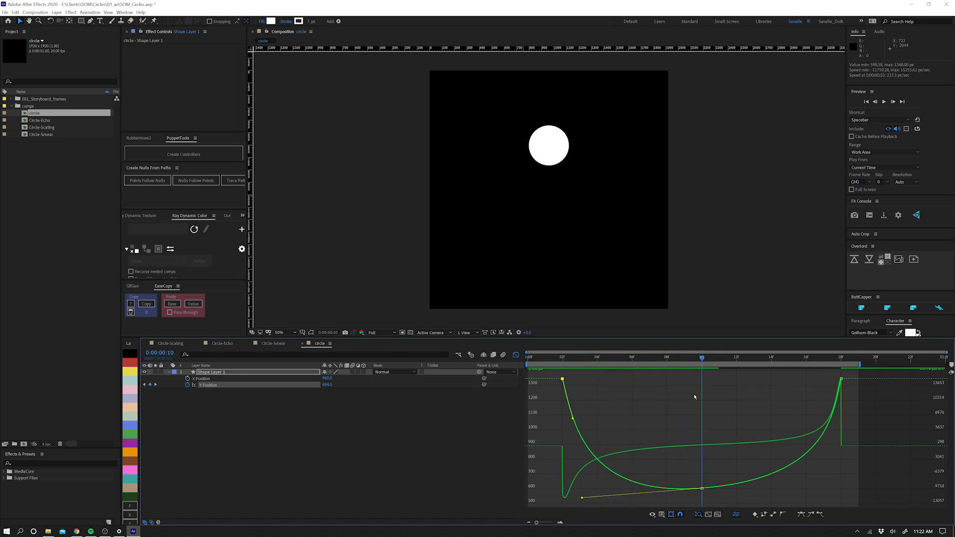
{"action": "left_click_drag", "start_coordinate": [684, 468], "coordinate": [716, 499]}
{"action": "left_click_drag", "start_coordinate": [824, 479], "coordinate": [836, 478]}
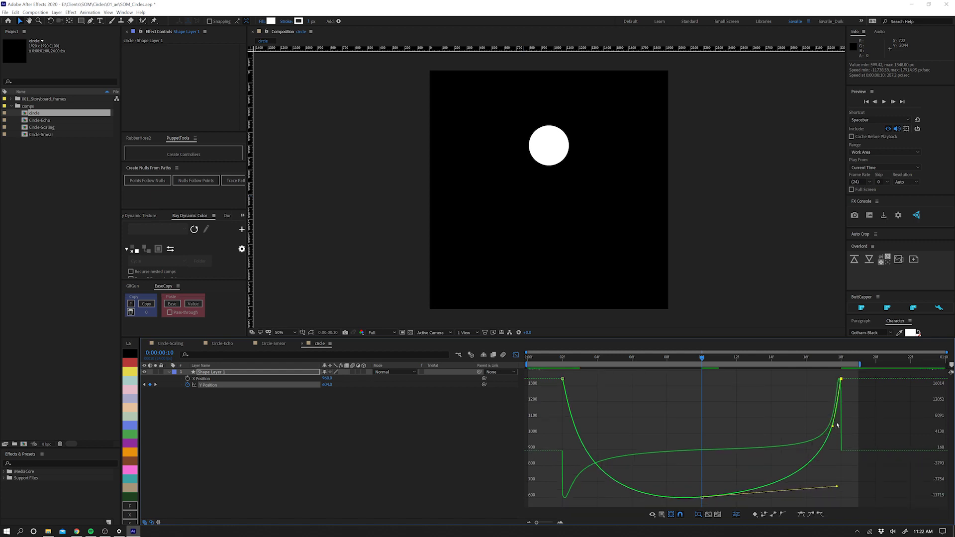
{"action": "left_click_drag", "start_coordinate": [838, 426], "coordinate": [842, 421]}
{"action": "left_click_drag", "start_coordinate": [702, 358], "coordinate": [826, 371]}
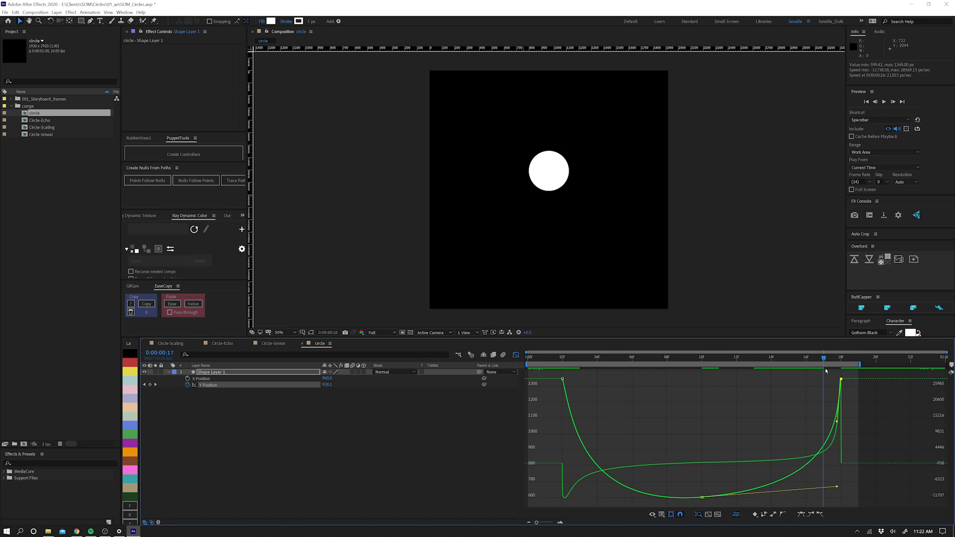
{"action": "key", "text": "space"}
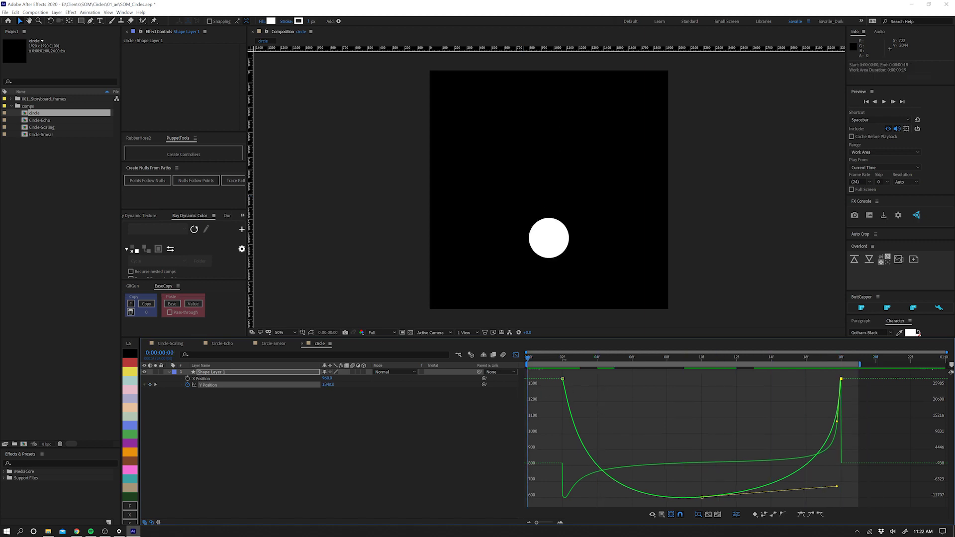
Set the work area to frames 2–18 and preview the bounce loop.
{"action": "left_click", "coordinate": [563, 360]}
{"action": "key", "text": "b"}
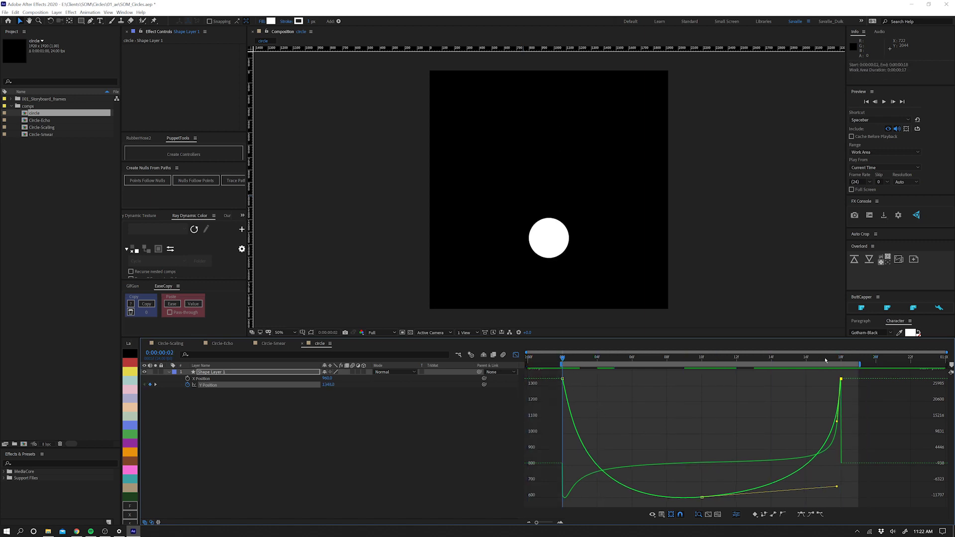
{"action": "key", "text": "space"}
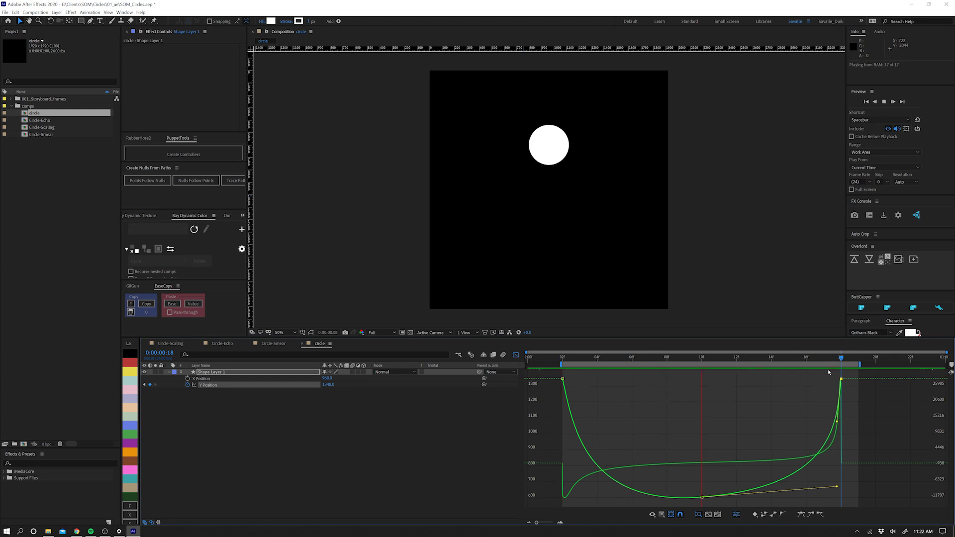
{"action": "key", "text": "space"}
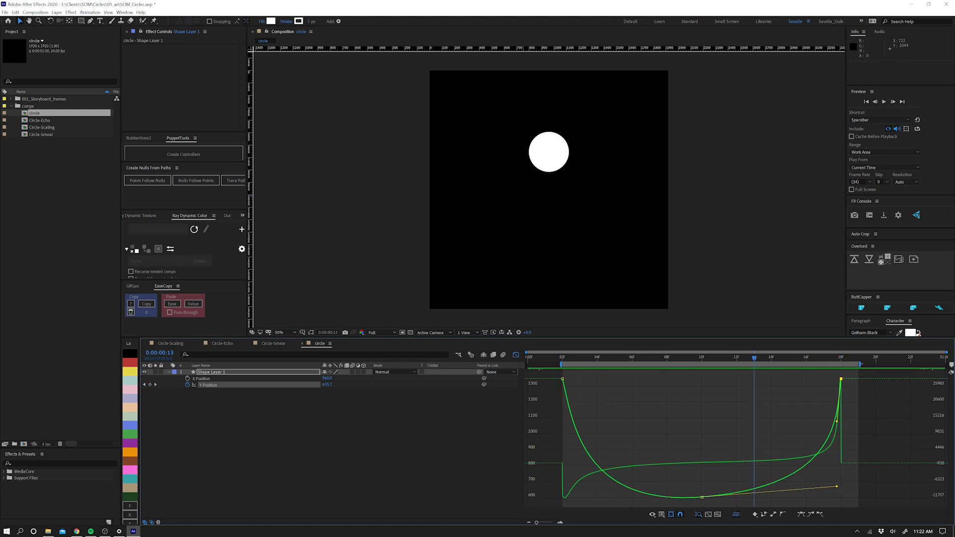
{"action": "key", "text": "space"}
{"action": "key", "text": "n"}
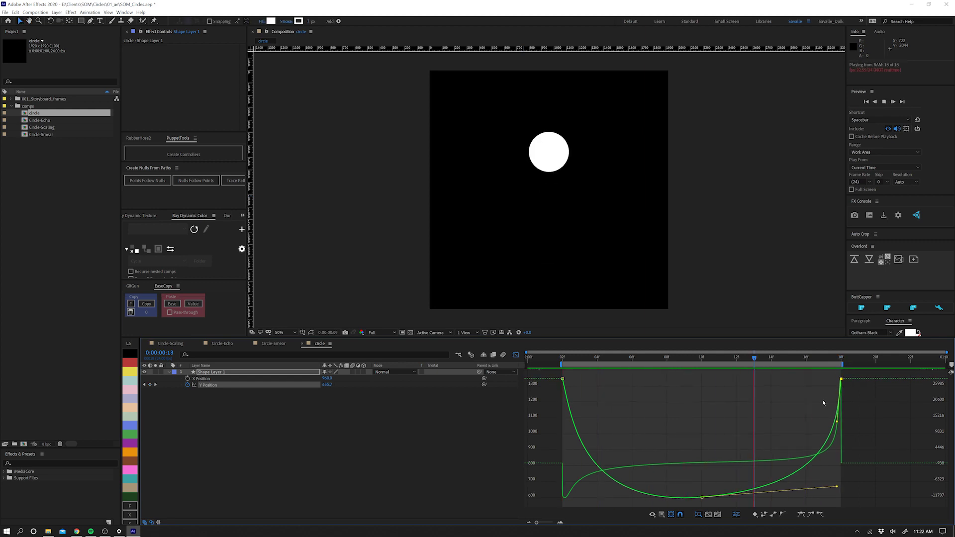
{"action": "key", "text": "space"}
Pull out the middle Y Position keyframe's Bezier handles for sharper easing and preview.
{"action": "left_click_drag", "start_coordinate": [834, 490], "coordinate": [821, 483]}
{"action": "key", "text": "space"}
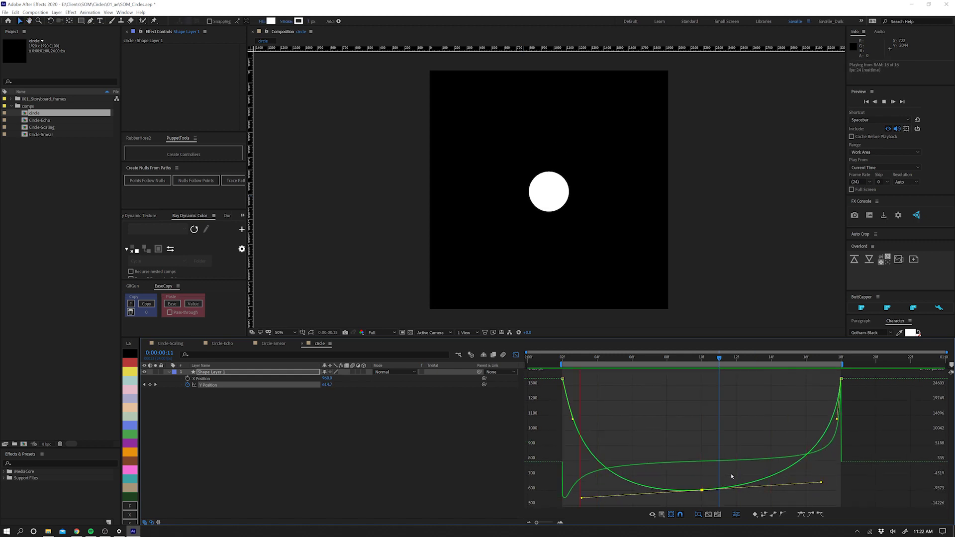
{"action": "key", "text": "space"}
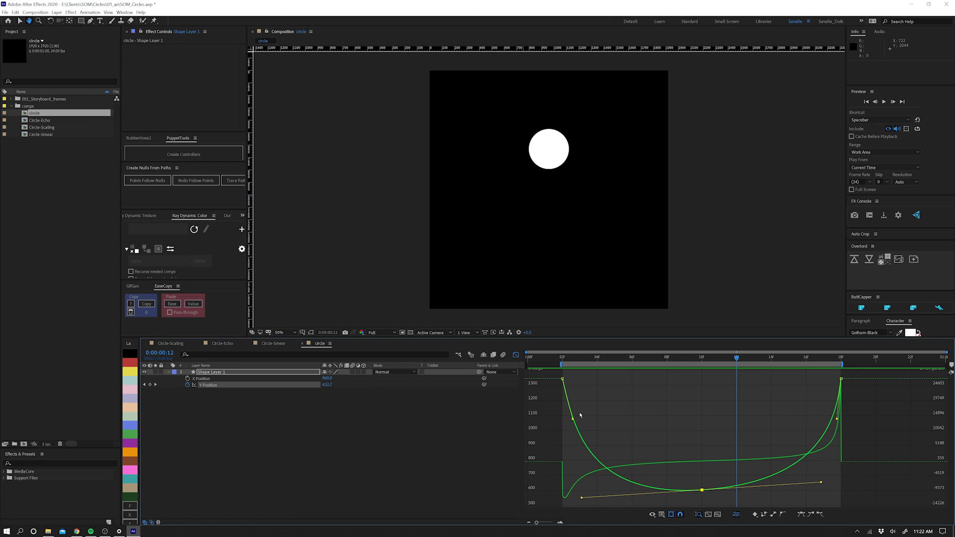
{"action": "left_click", "coordinate": [585, 492]}
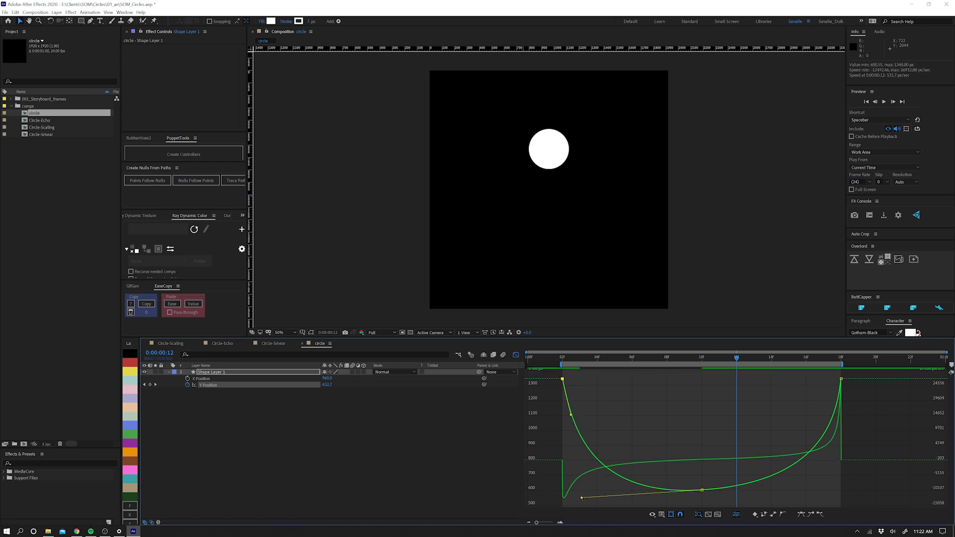
{"action": "left_click_drag", "start_coordinate": [582, 498], "coordinate": [587, 498]}
{"action": "left_click_drag", "start_coordinate": [821, 487], "coordinate": [826, 487]}
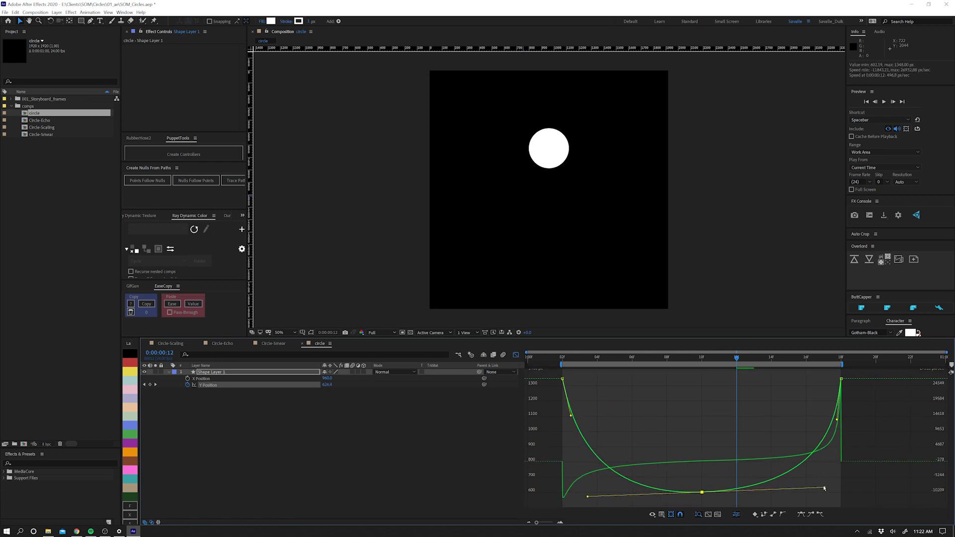
{"action": "key", "text": "space"}
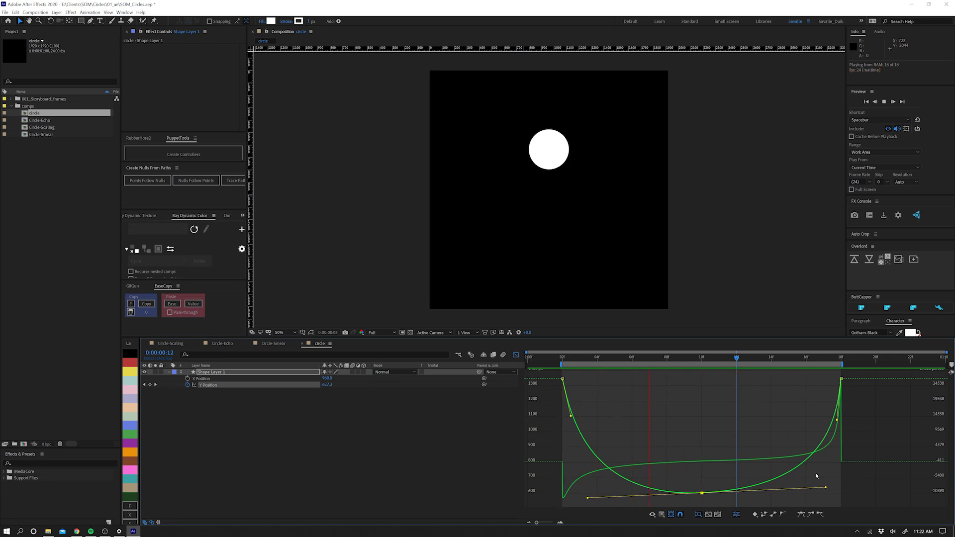
{"action": "key", "text": "space"}
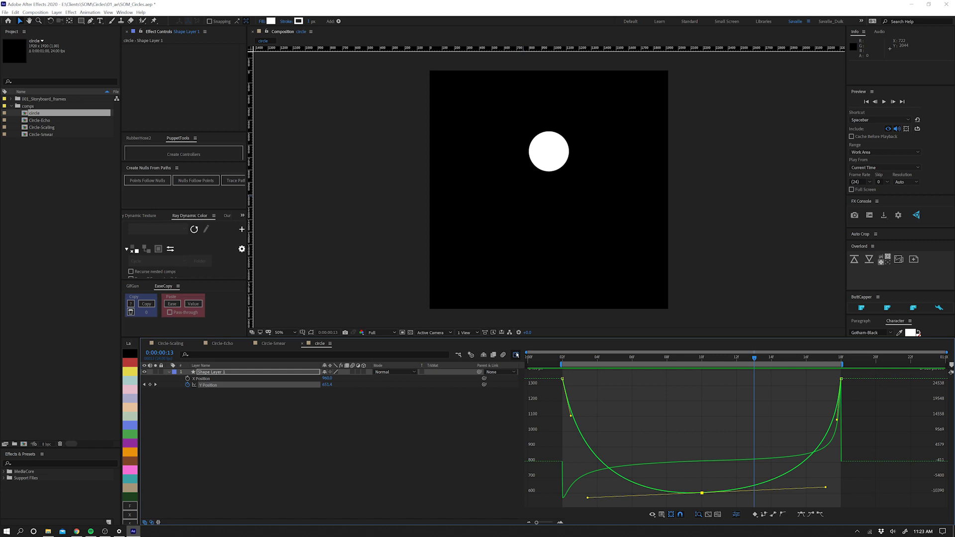
Return to the keyframe view at the first frame and open the Circle-Scaling composition.
{"action": "left_click", "coordinate": [516, 355]}
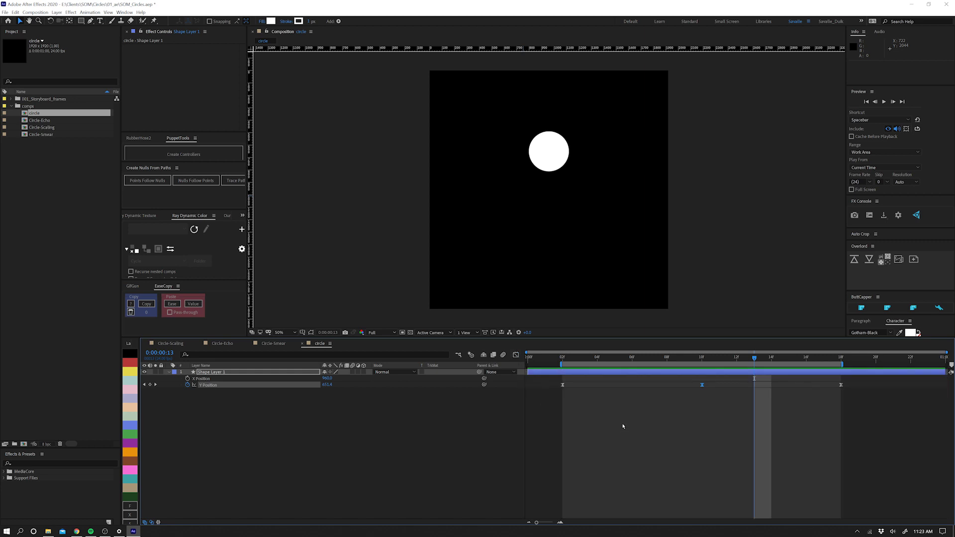
{"action": "left_click", "coordinate": [571, 417]}
{"action": "key", "text": "Home"}
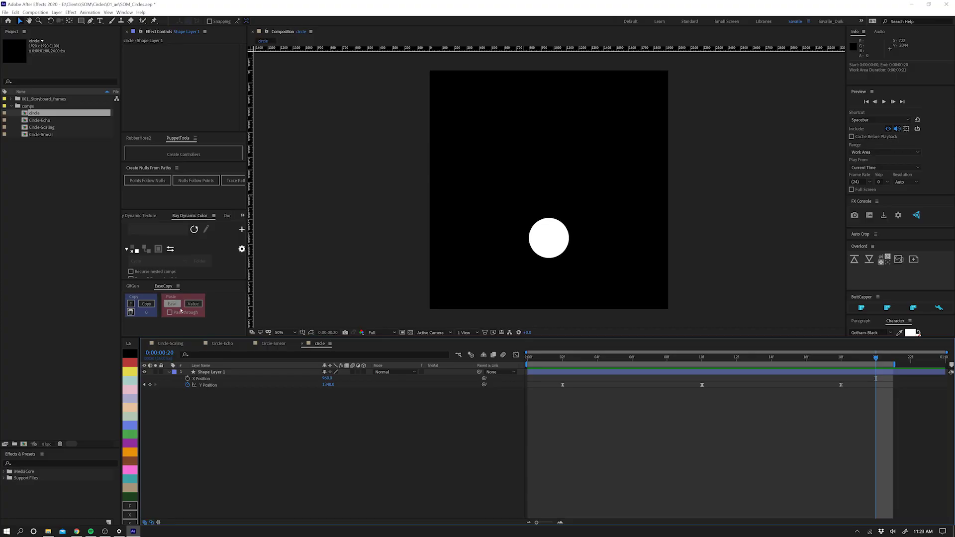
{"action": "left_click", "coordinate": [171, 343]}
{"action": "key", "text": "space"}
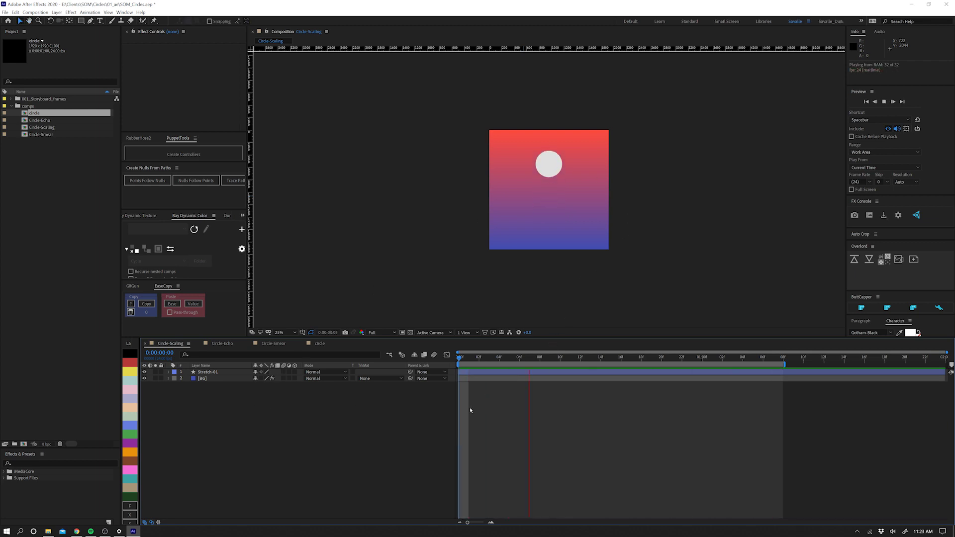
Show Stretch-01's Y Position keyframes and its Scale of 100%, with the viewer at 50%.
{"action": "key", "text": "space"}
{"action": "left_click", "coordinate": [226, 372]}
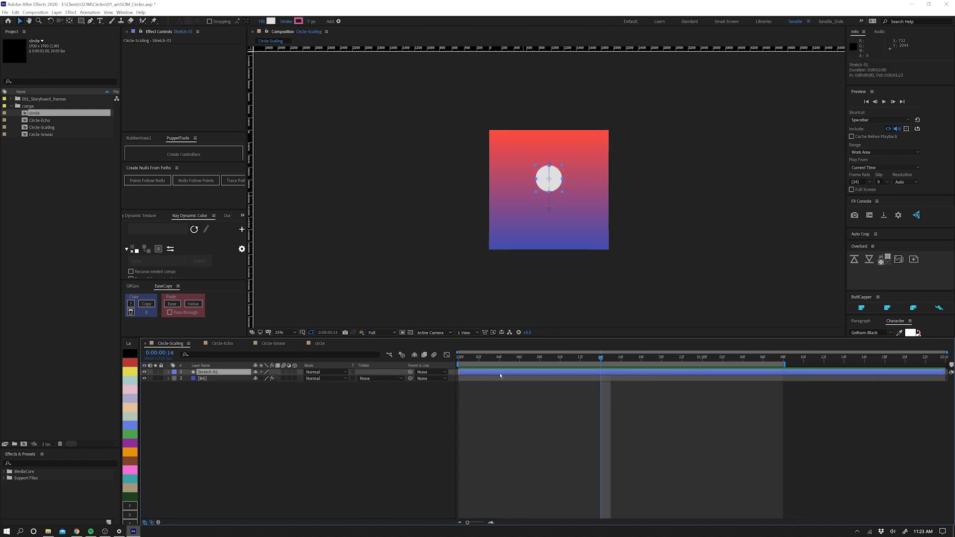
{"action": "key", "text": "u"}
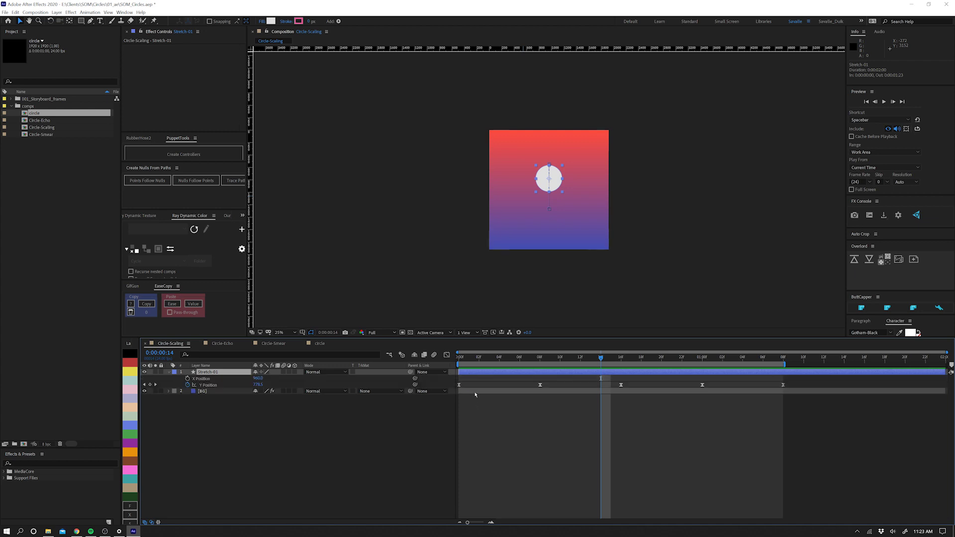
{"action": "key", "text": "period"}
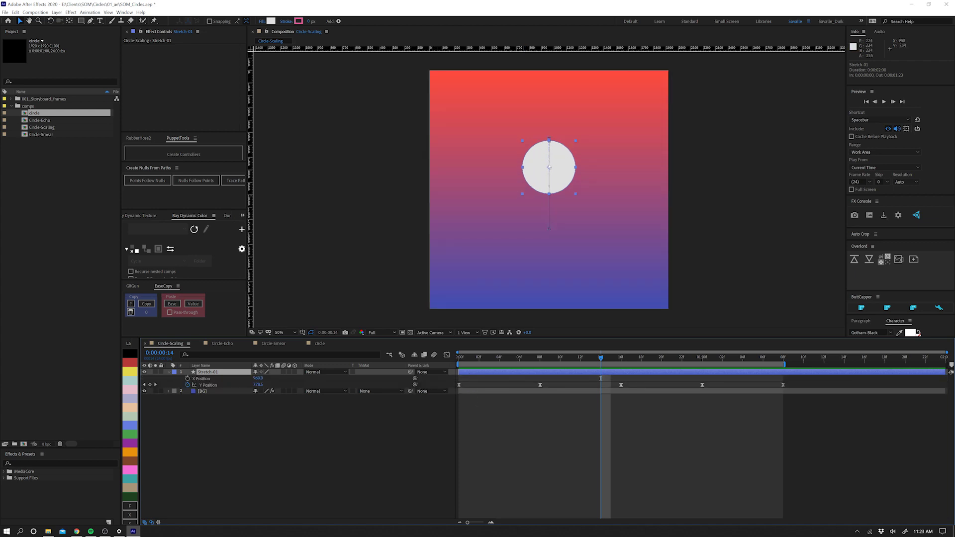
{"action": "mouse_move", "coordinate": [475, 356]}
{"action": "left_mouse_down"}
{"action": "mouse_move", "coordinate": [621, 357]}
{"action": "mouse_move", "coordinate": [459, 357]}
{"action": "left_mouse_up"}
{"action": "left_click", "coordinate": [507, 389]}
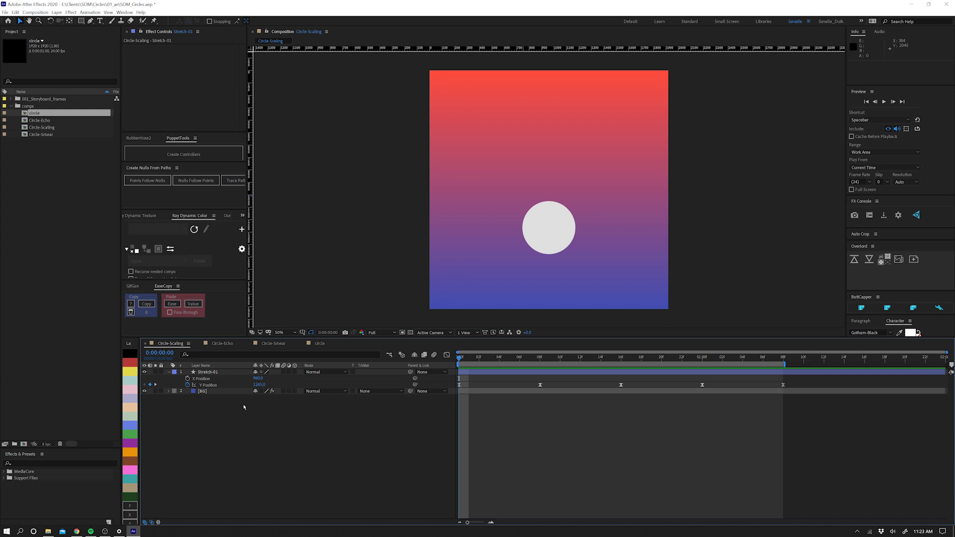
{"action": "left_click", "coordinate": [208, 372]}
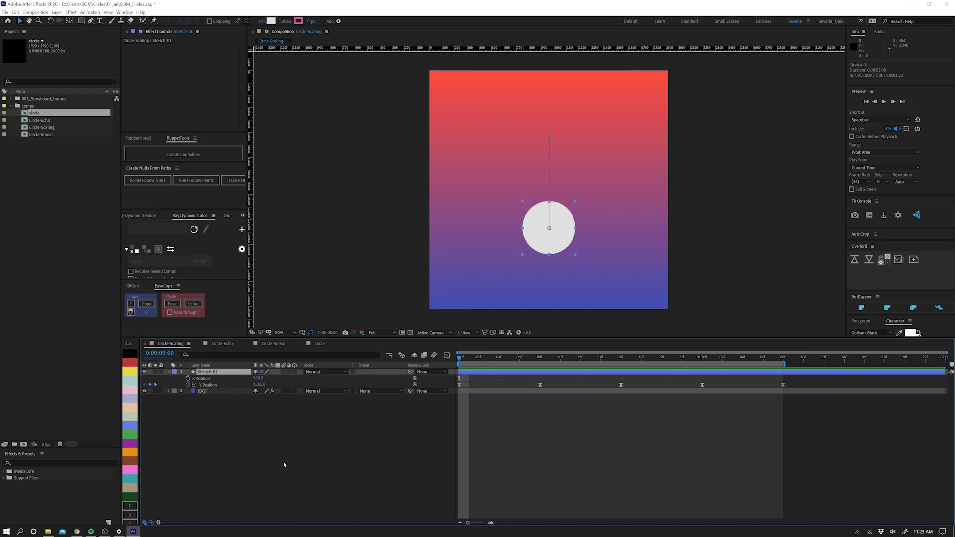
{"action": "key", "text": "shift+s"}
Unlink Stretch-01's Scale proportions, trying a 135% width, then setting width back to 100%.
{"action": "left_click", "coordinate": [192, 391]}
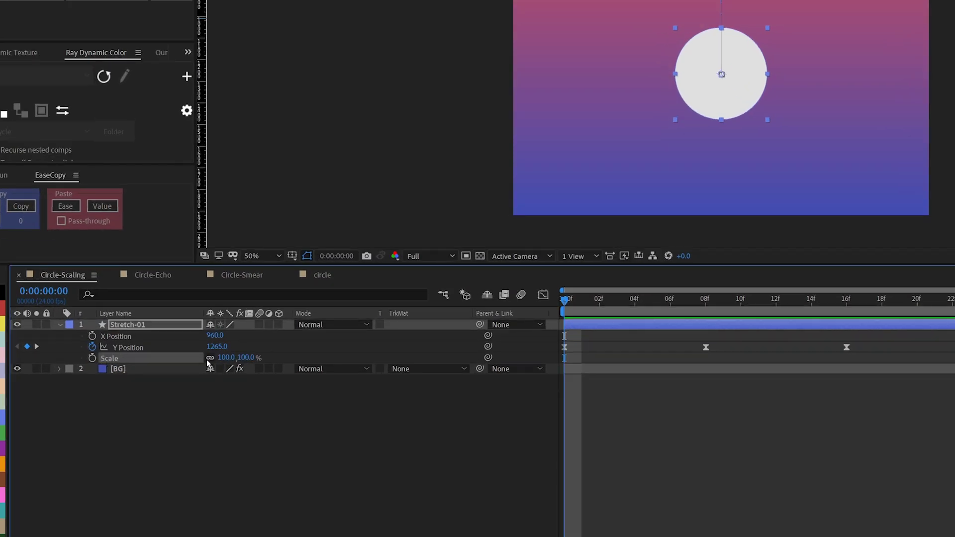
{"action": "left_click", "coordinate": [210, 358]}
{"action": "left_click_drag", "start_coordinate": [222, 360], "coordinate": [242, 359]}
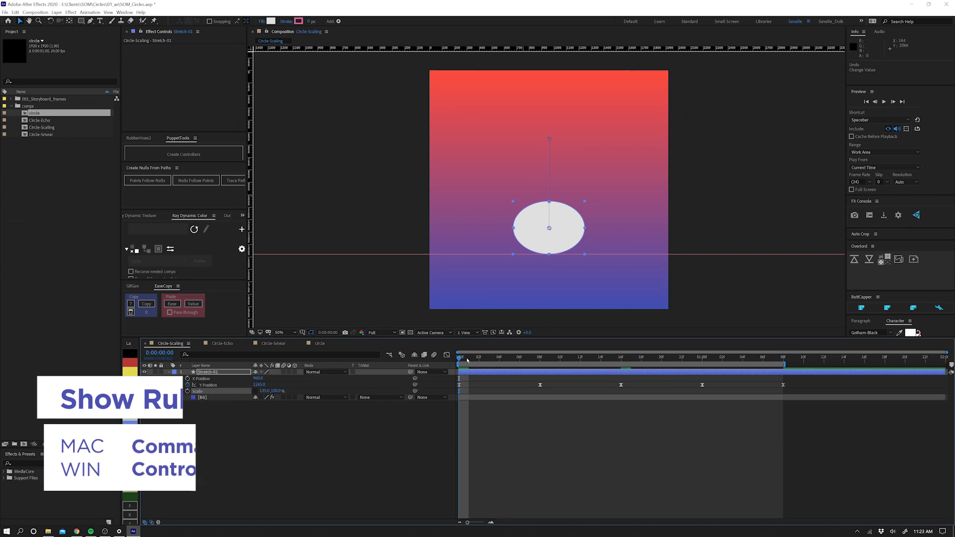
{"action": "left_click", "coordinate": [467, 361]}
{"action": "key", "text": "Page_Down"}
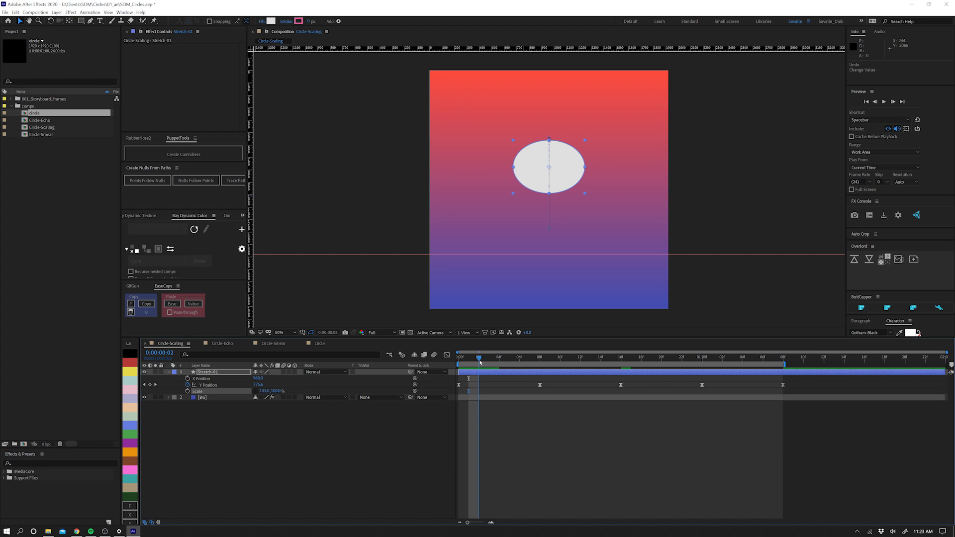
{"action": "left_click", "coordinate": [266, 391]}
{"action": "type", "text": "100"}
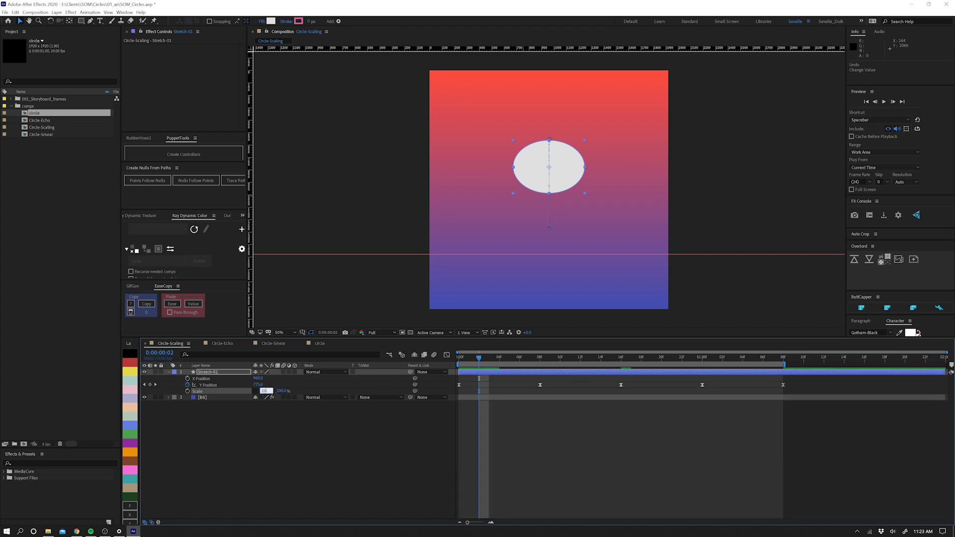
{"action": "key", "text": "Return"}
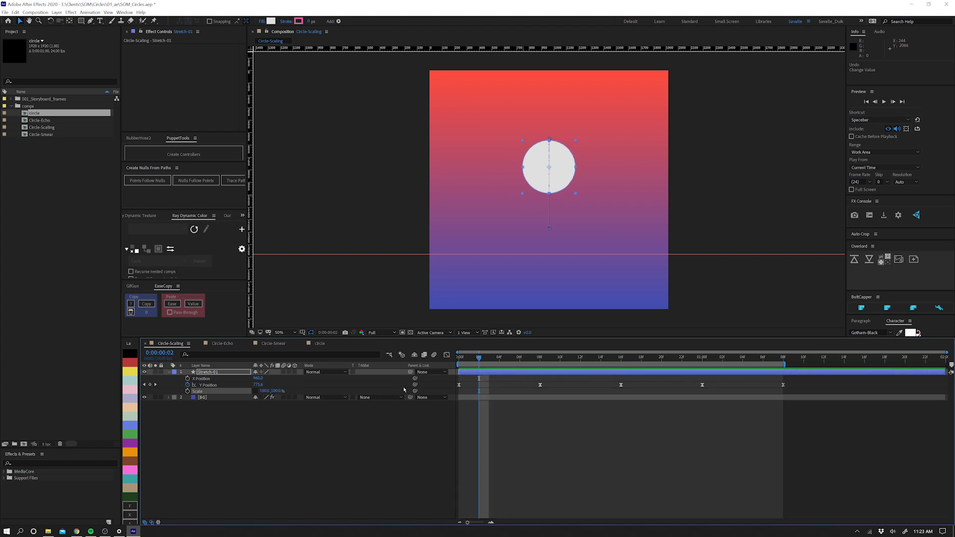
At the first frame, squash the height to 69% and lower the ellipse to Y 1331 on the guide.
{"action": "mouse_move", "coordinate": [478, 357]}
{"action": "left_mouse_down"}
{"action": "mouse_move", "coordinate": [459, 358]}
{"action": "mouse_move", "coordinate": [469, 358]}
{"action": "left_mouse_up"}
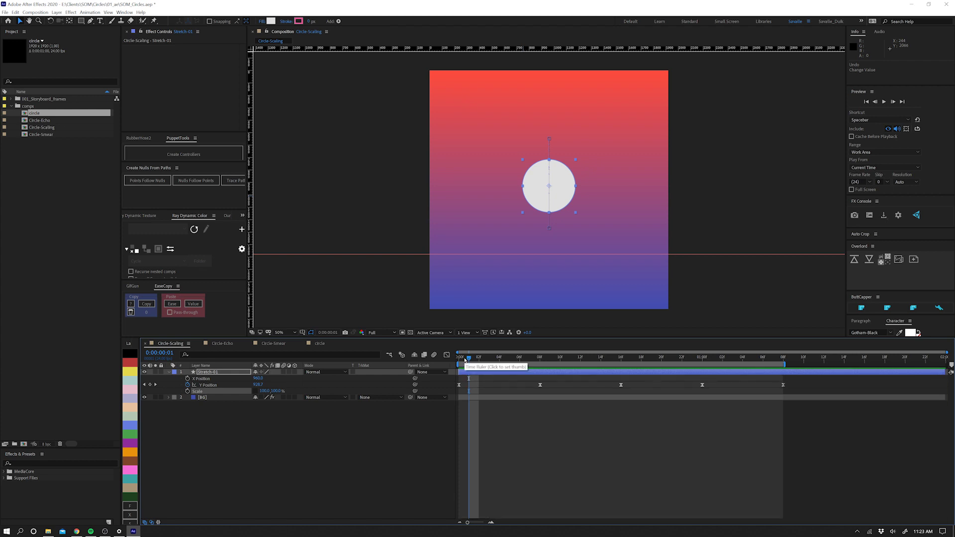
{"action": "key", "text": "Page_Up"}
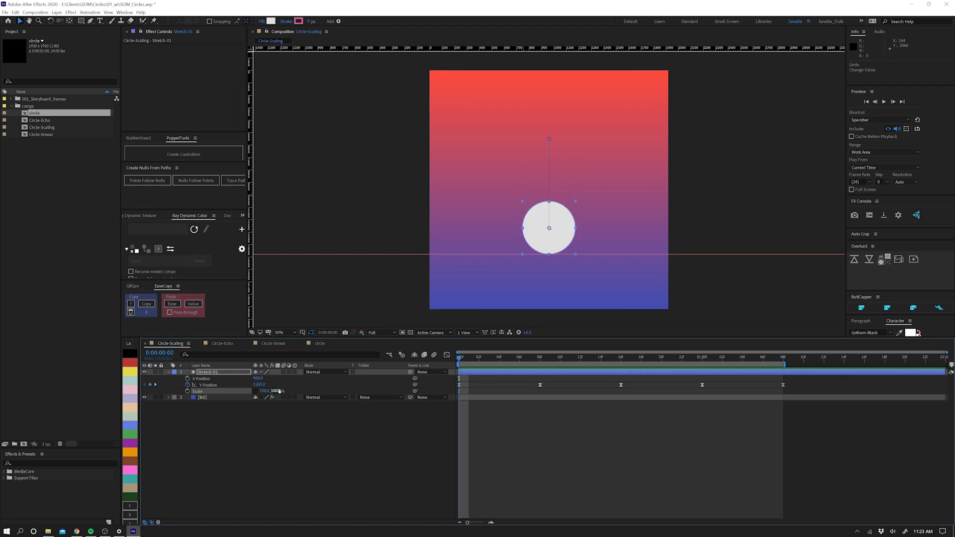
{"action": "left_click_drag", "start_coordinate": [273, 391], "coordinate": [266, 391]}
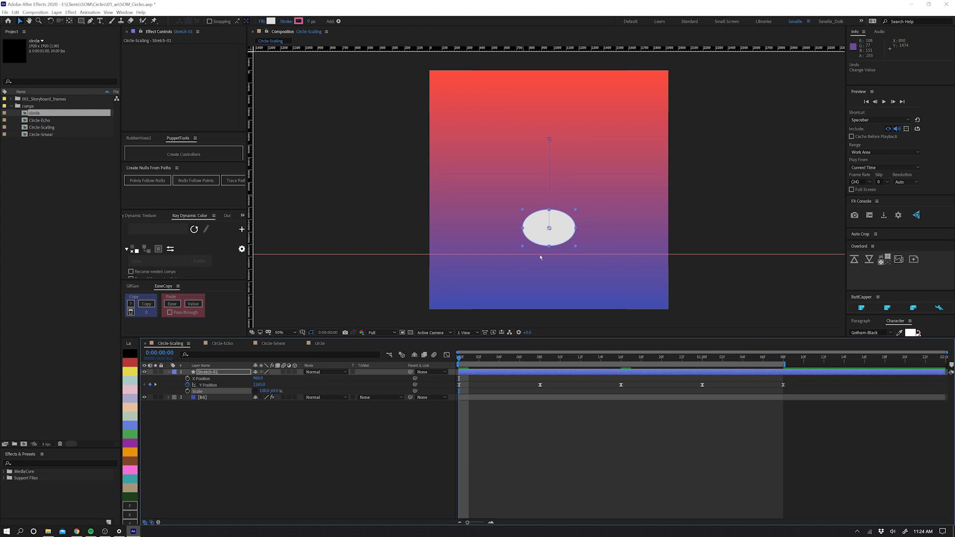
{"action": "left_click_drag", "start_coordinate": [550, 229], "coordinate": [551, 247]}
{"action": "left_click", "coordinate": [478, 357]}
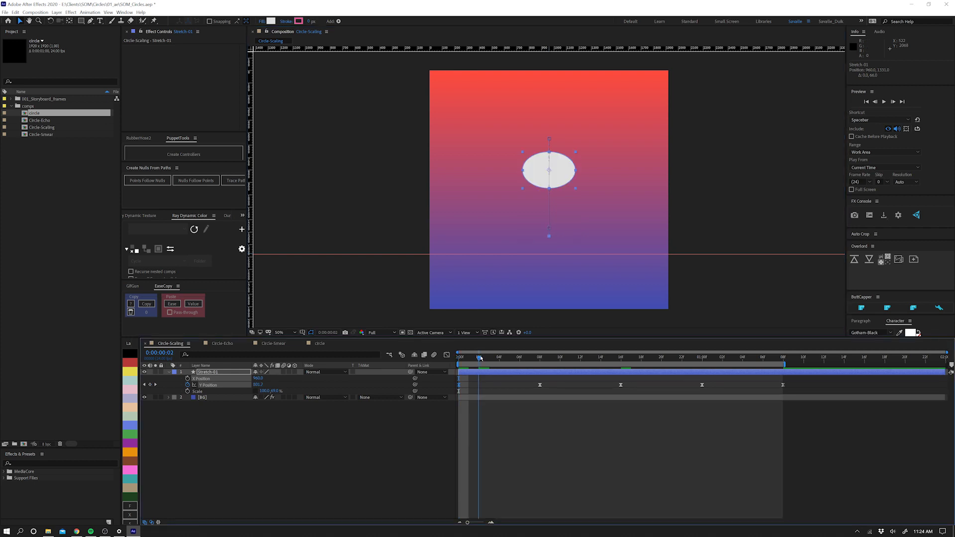
{"action": "left_click_drag", "start_coordinate": [478, 357], "coordinate": [459, 357]}
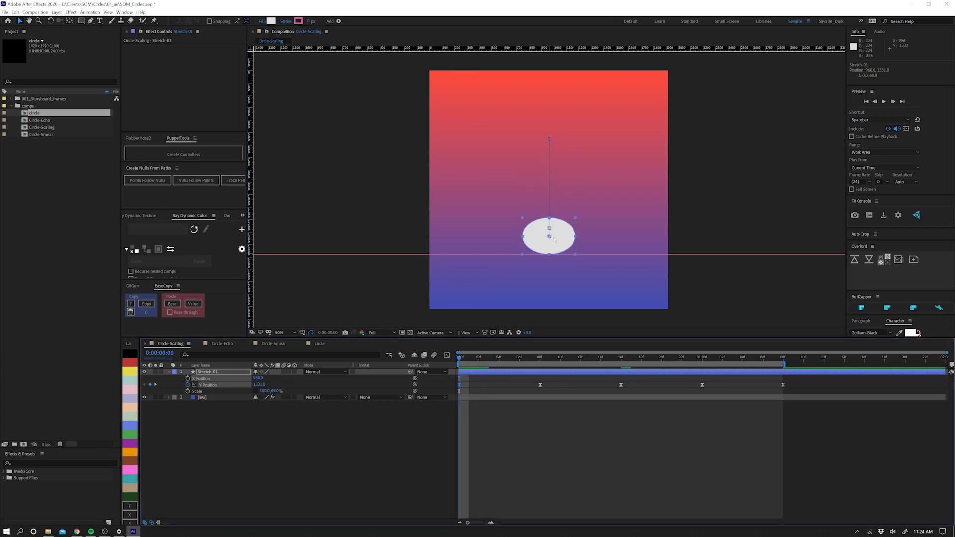
{"action": "left_click", "coordinate": [282, 424]}
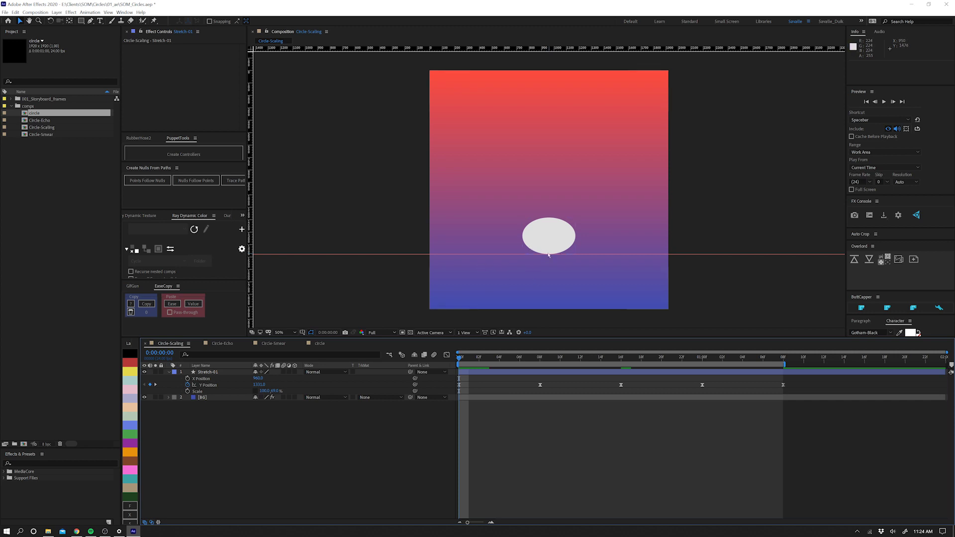
In the circle comp at frame 0, expand Shape Layer 1 to its Path and Round Corners Radius.
{"action": "left_click", "coordinate": [320, 344]}
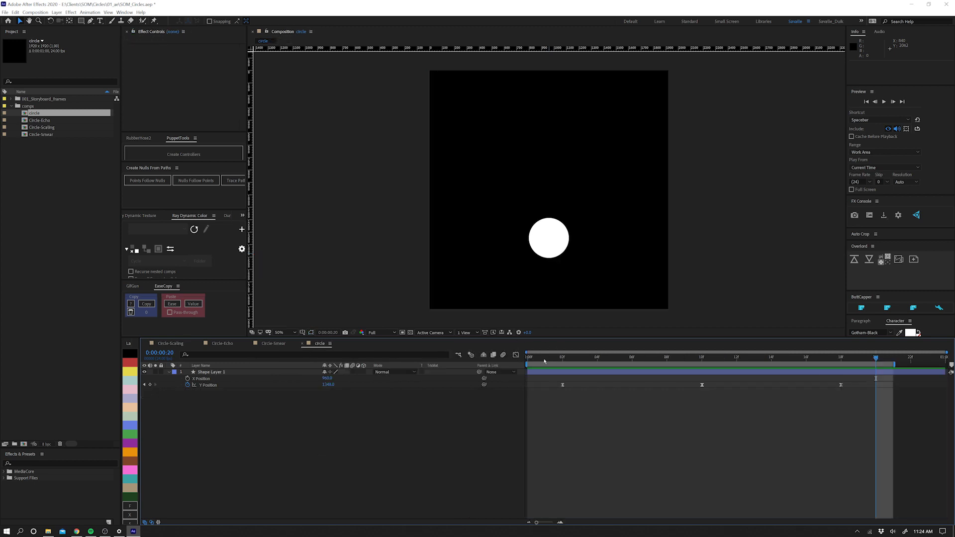
{"action": "key", "text": "Home"}
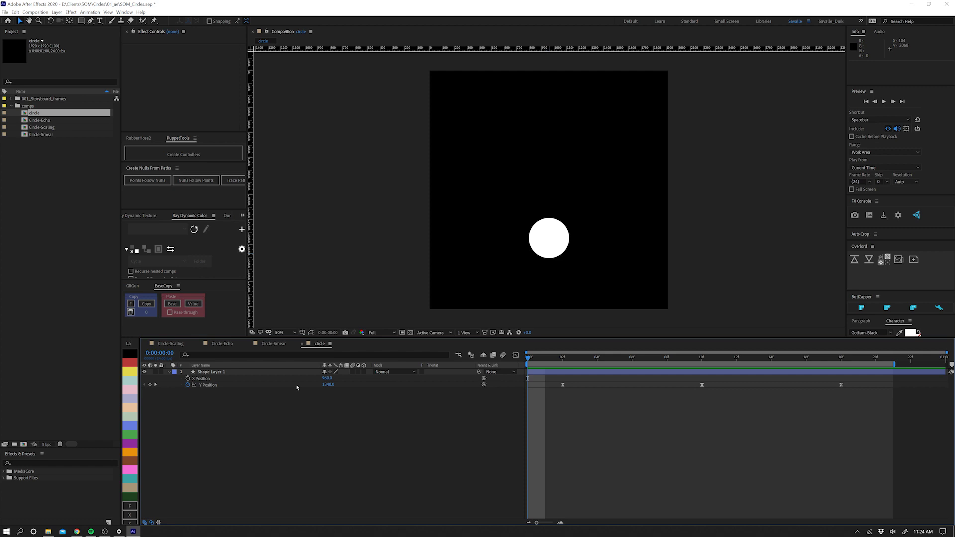
{"action": "left_click", "coordinate": [228, 374]}
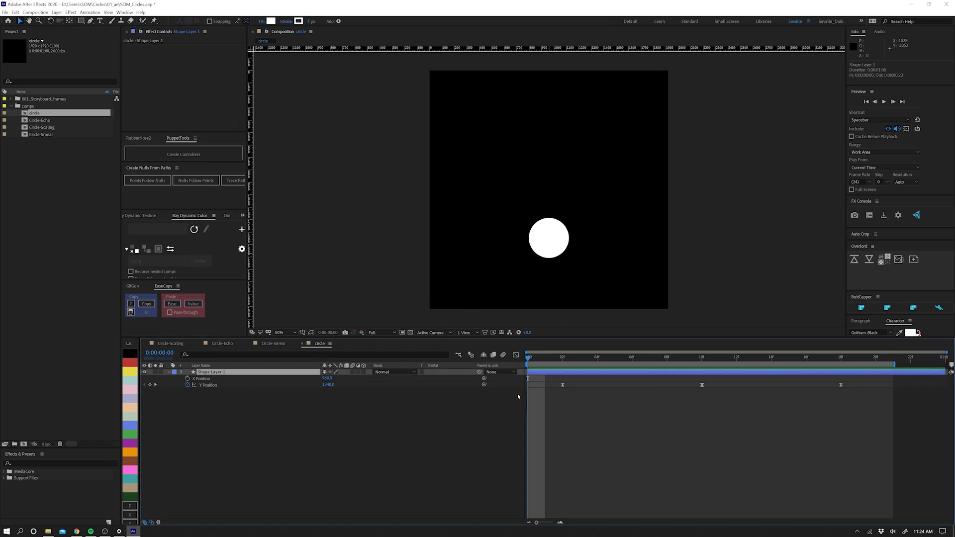
{"action": "key", "text": "ctrl+shift+h"}
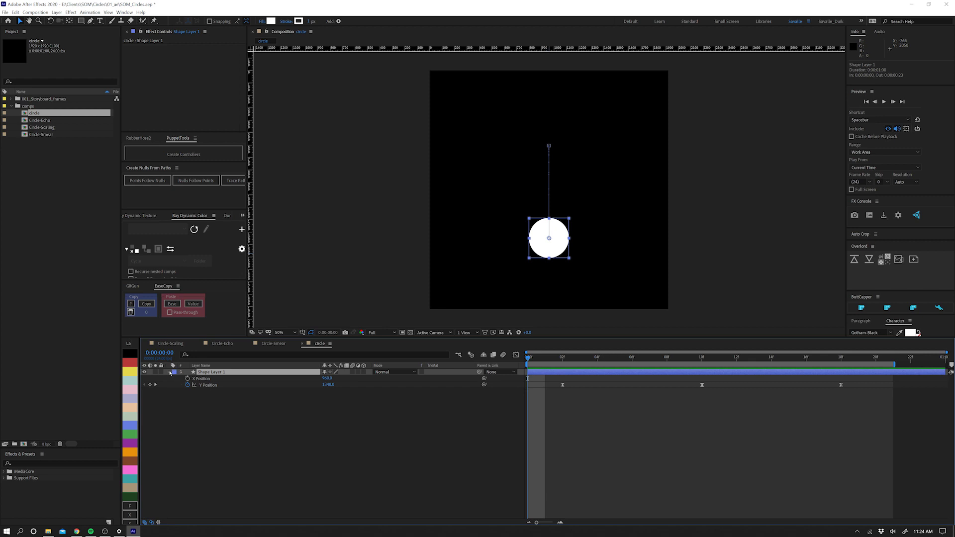
{"action": "left_click", "coordinate": [170, 372]}
{"action": "left_click", "coordinate": [176, 379]}
{"action": "left_click", "coordinate": [182, 385]}
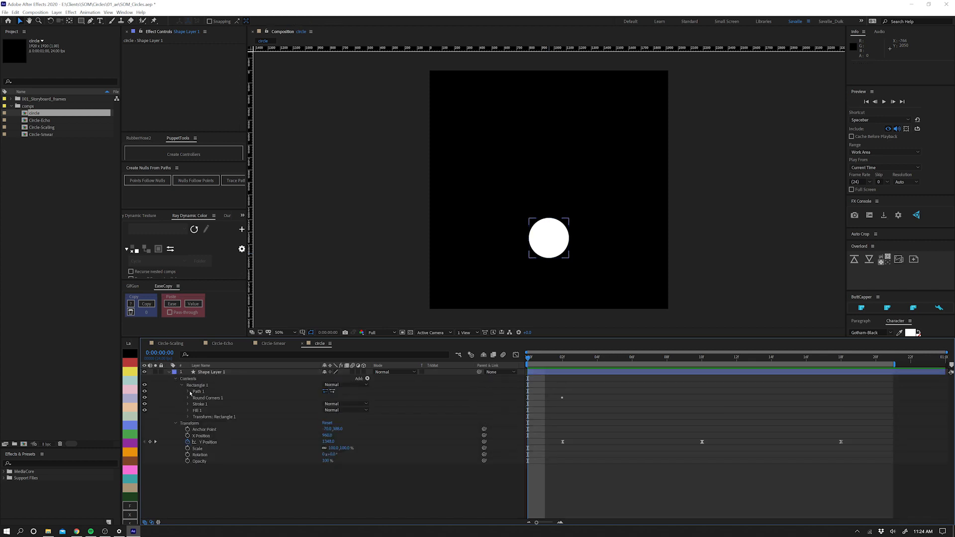
{"action": "left_click", "coordinate": [188, 392]}
{"action": "left_click", "coordinate": [209, 398]}
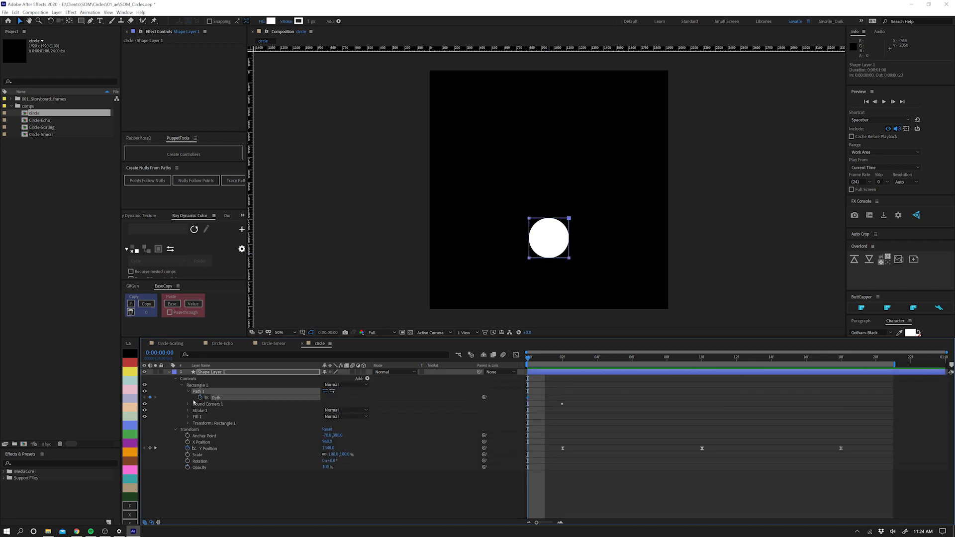
{"action": "left_click", "coordinate": [188, 405]}
{"action": "left_click", "coordinate": [216, 411]}
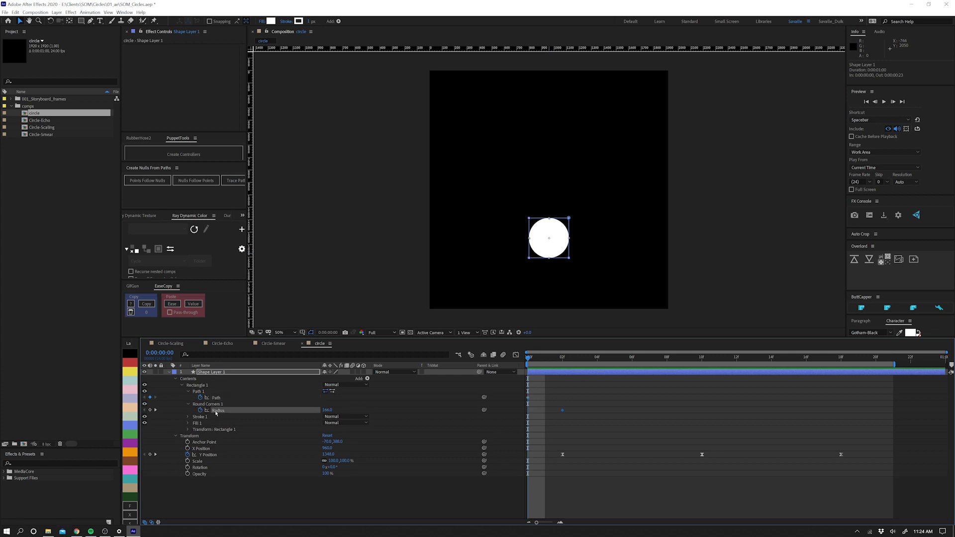
{"action": "left_click", "coordinate": [563, 422]}
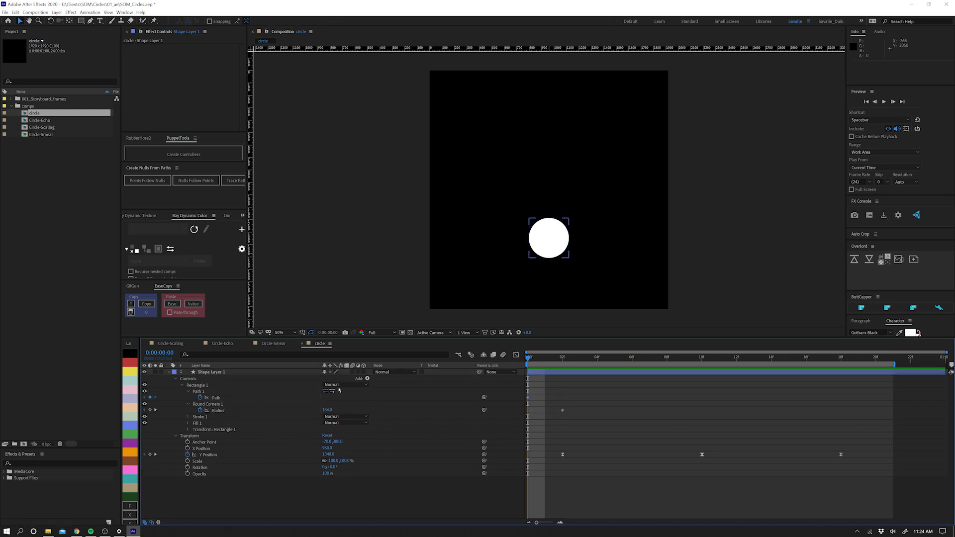
Show only keyframed properties with U and move the Path and Radius keyframes from 2f to 0f.
{"action": "left_click", "coordinate": [590, 374]}
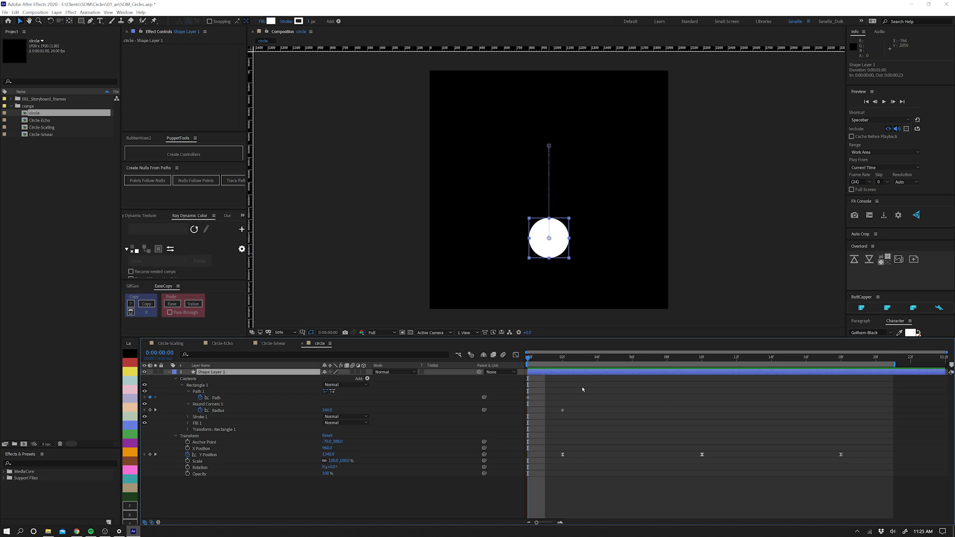
{"action": "key", "text": "u"}
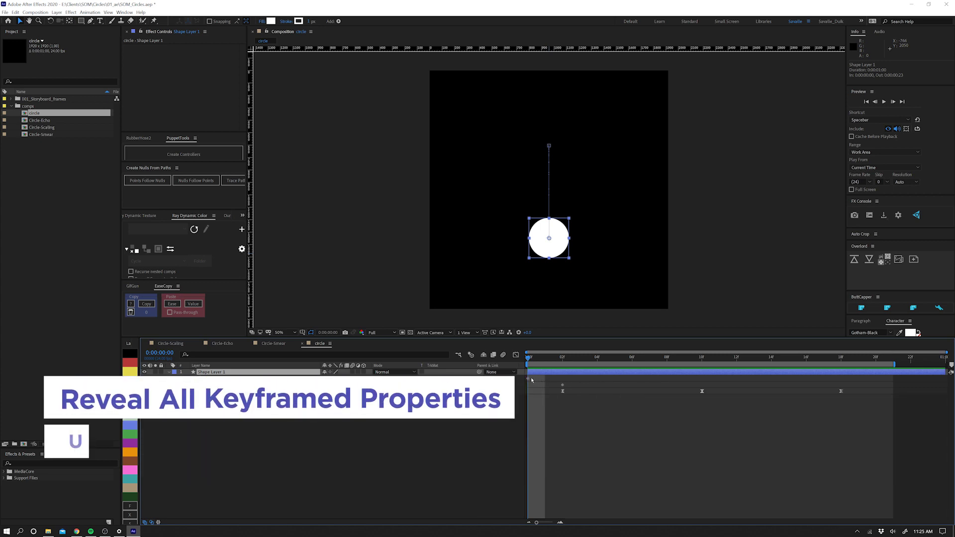
{"action": "left_click", "coordinate": [561, 381]}
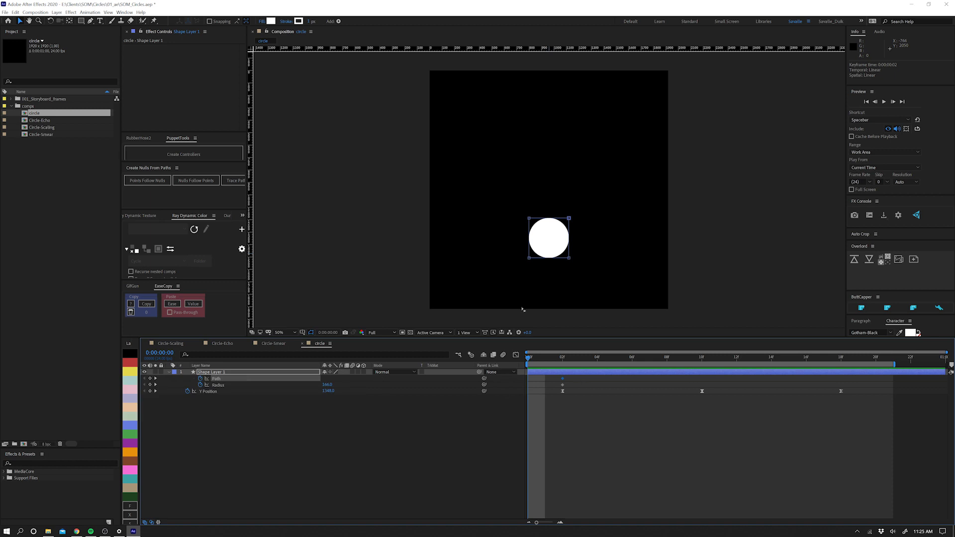
{"action": "left_click_drag", "start_coordinate": [557, 376], "coordinate": [536, 382]}
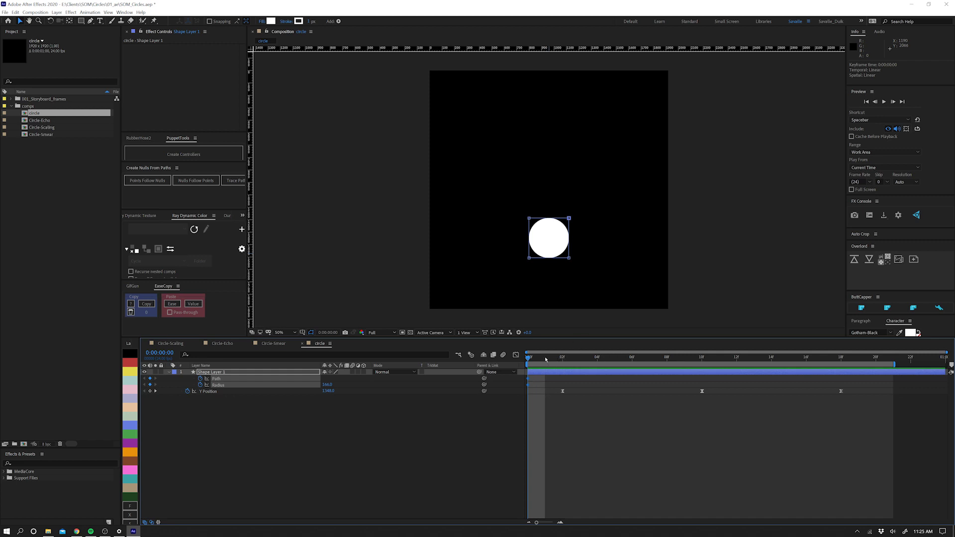
At frame 2, flatten the circle's path by lowering its top edge and widening both sides.
{"action": "key", "text": "k"}
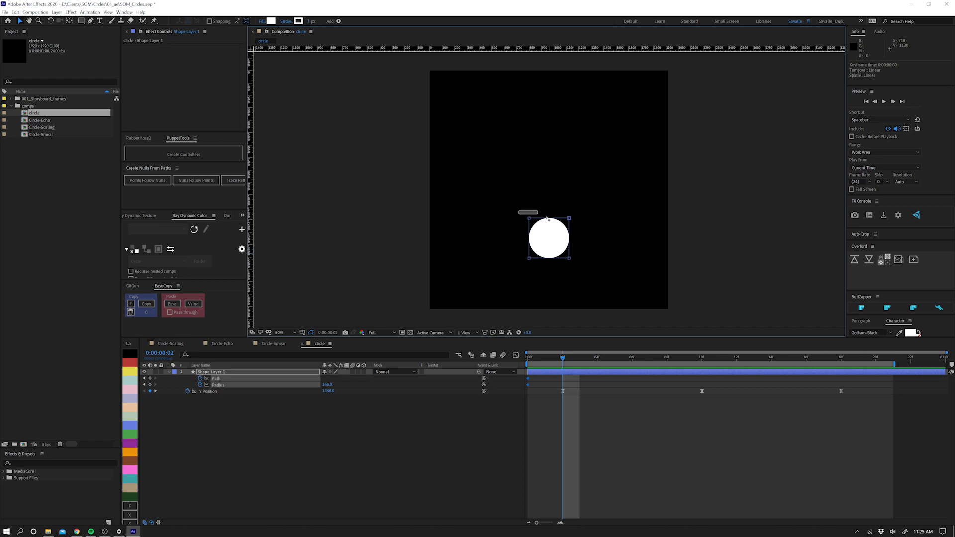
{"action": "left_click", "coordinate": [570, 220]}
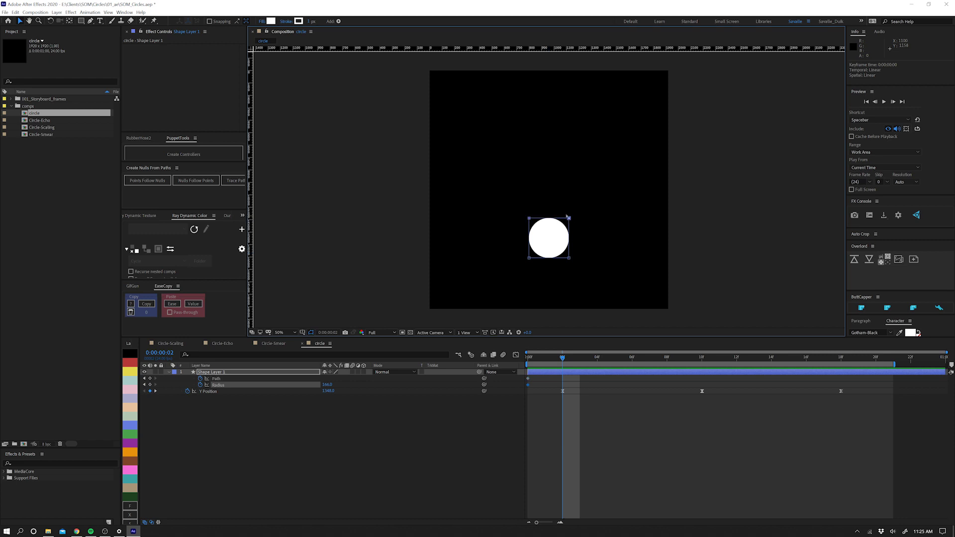
{"action": "left_click_drag", "start_coordinate": [567, 216], "coordinate": [569, 228]}
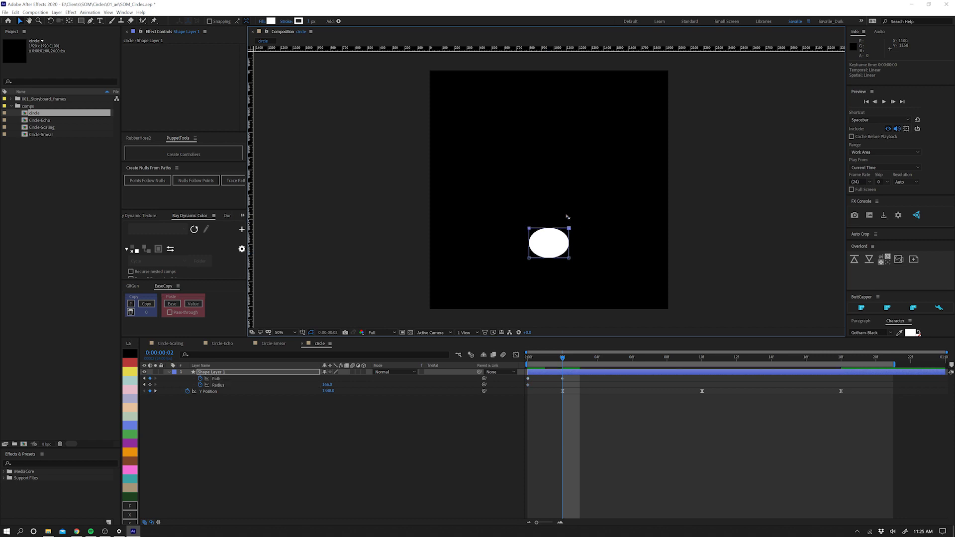
{"action": "left_click_drag", "start_coordinate": [518, 199], "coordinate": [540, 274]}
{"action": "key", "text": "shift+Left"}
{"action": "left_click_drag", "start_coordinate": [571, 212], "coordinate": [584, 271]}
{"action": "key", "text": "shift+Right"}
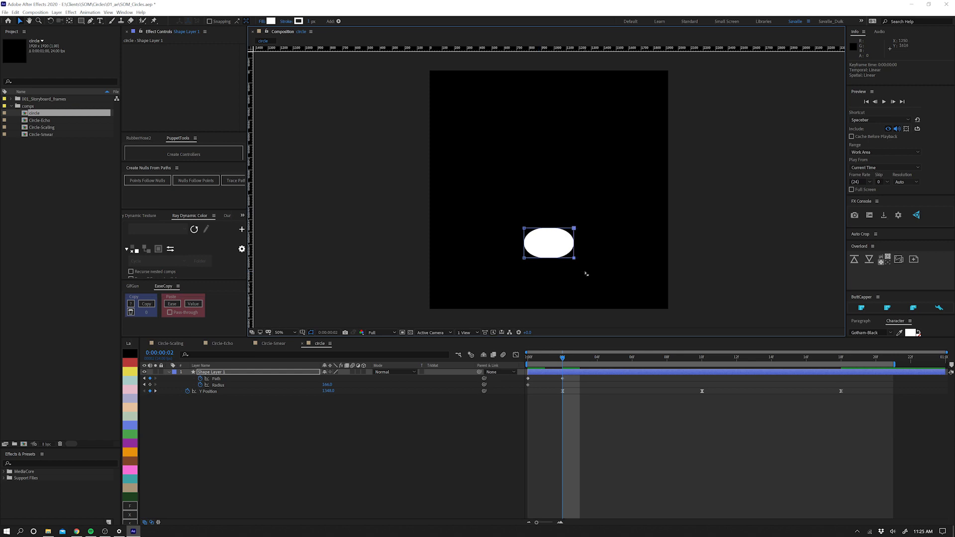
{"action": "key", "text": "Left"}
{"action": "key", "text": "Left"}
{"action": "left_click_drag", "start_coordinate": [508, 198], "coordinate": [529, 276]}
{"action": "key", "text": "Right"}
{"action": "key", "text": "Right"}
Reduce the Roundness Radius to 118 to form a pill, then scrub frames 0–2 to check.
{"action": "left_click", "coordinate": [512, 435]}
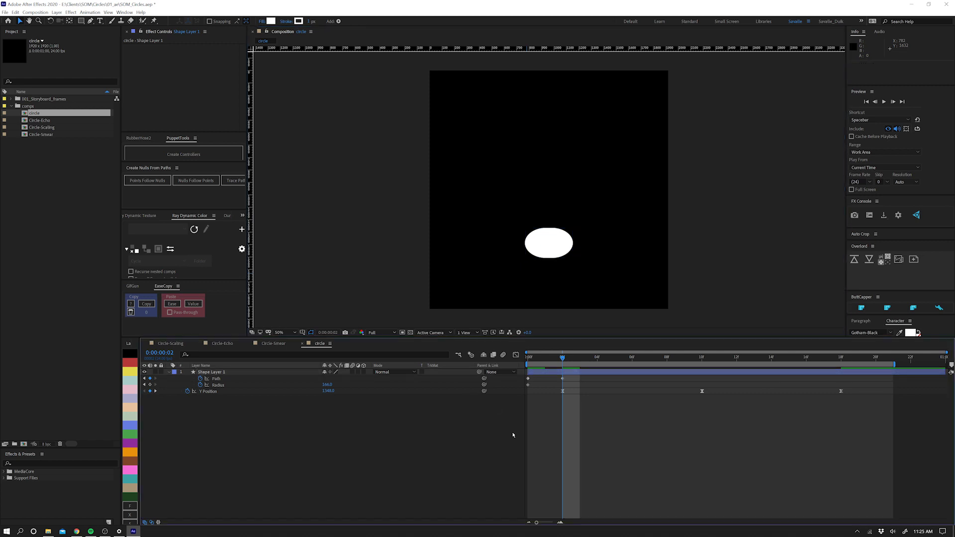
{"action": "left_click", "coordinate": [551, 247]}
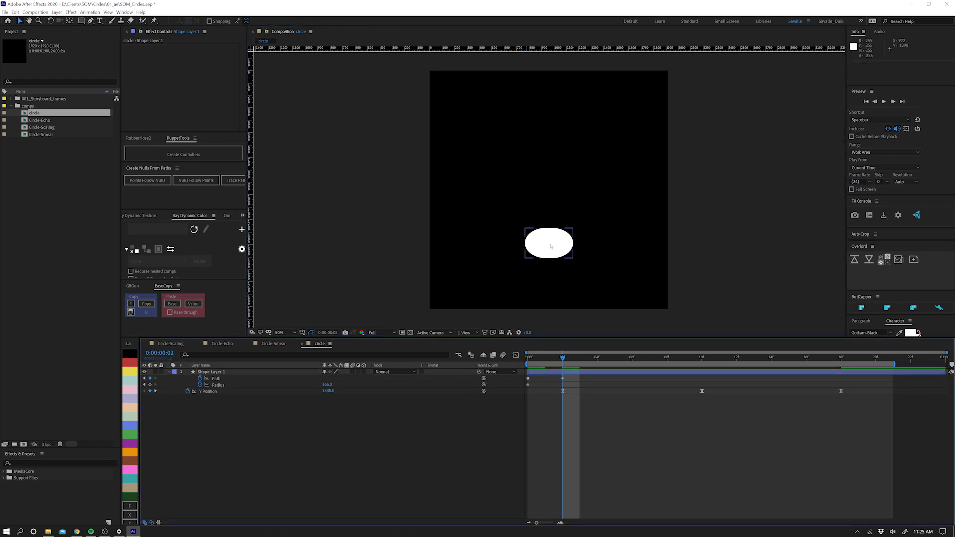
{"action": "left_click", "coordinate": [577, 280]}
{"action": "left_click", "coordinate": [552, 257]}
{"action": "left_click", "coordinate": [538, 312]}
{"action": "left_click", "coordinate": [218, 386]}
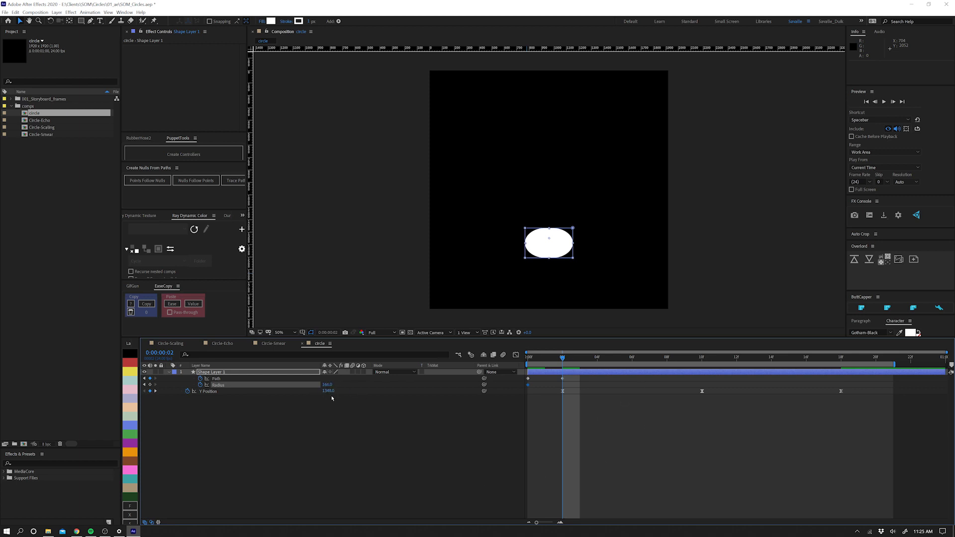
{"action": "left_click_drag", "start_coordinate": [327, 385], "coordinate": [314, 389]}
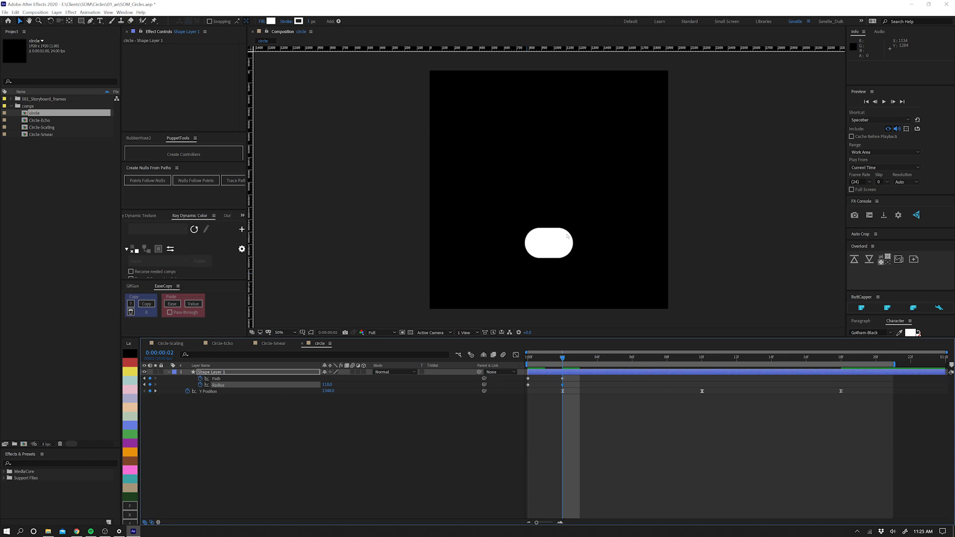
{"action": "mouse_move", "coordinate": [559, 360]}
{"action": "left_mouse_down"}
{"action": "mouse_move", "coordinate": [531, 360]}
{"action": "mouse_move", "coordinate": [559, 364]}
{"action": "left_mouse_up"}
Drag a horizontal guide from the top ruler to the ball's ground line.
{"action": "left_click", "coordinate": [553, 365]}
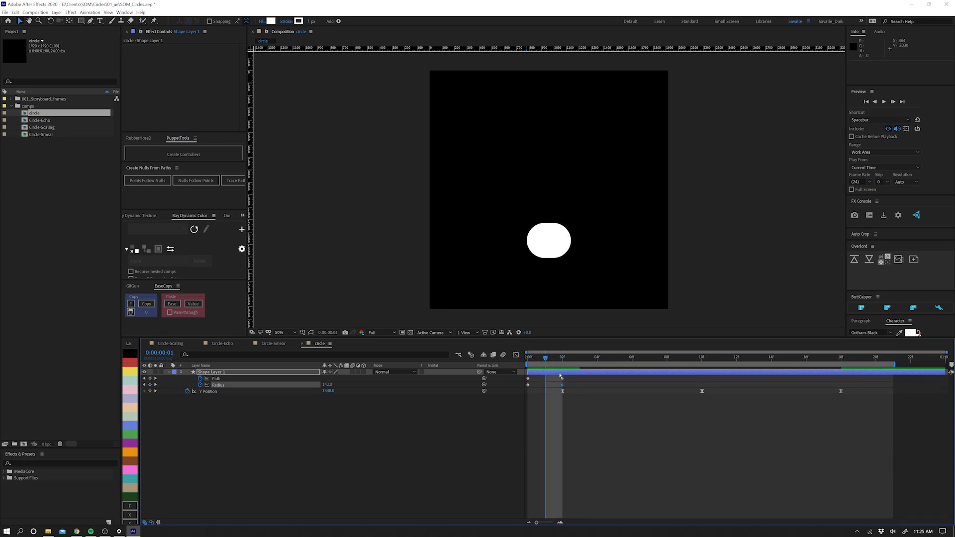
{"action": "left_click_drag", "start_coordinate": [645, 52], "coordinate": [654, 257]}
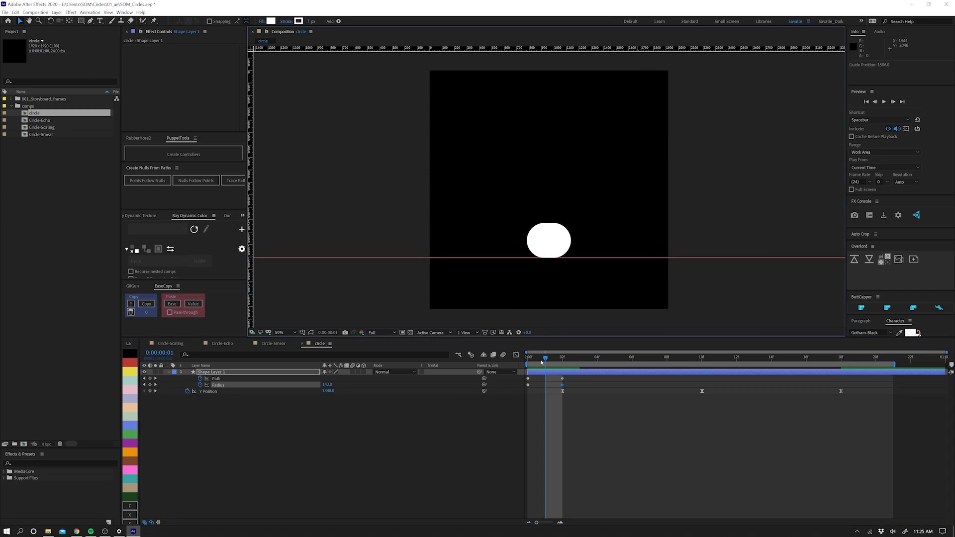
{"action": "left_click", "coordinate": [562, 362]}
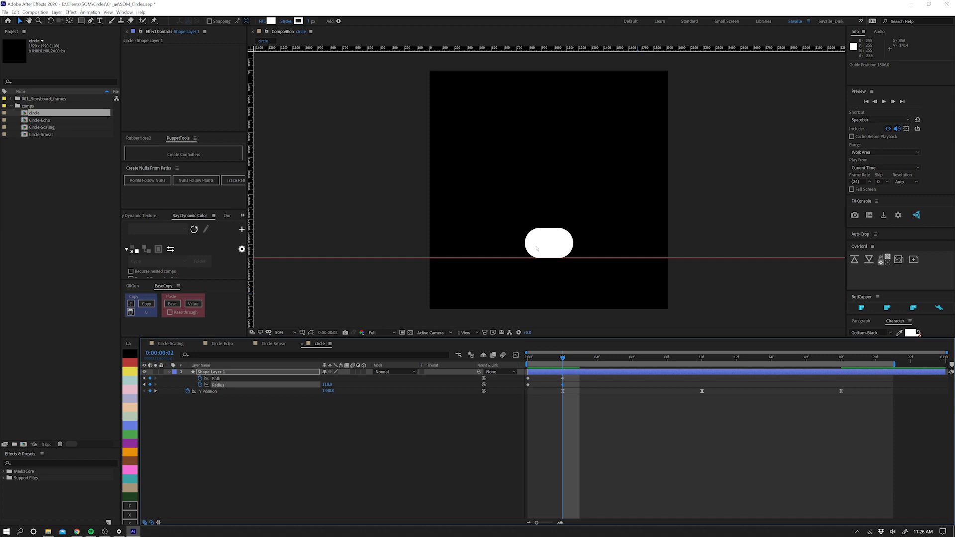
{"action": "key", "text": "Page_Down"}
{"action": "key", "text": "Page_Down"}
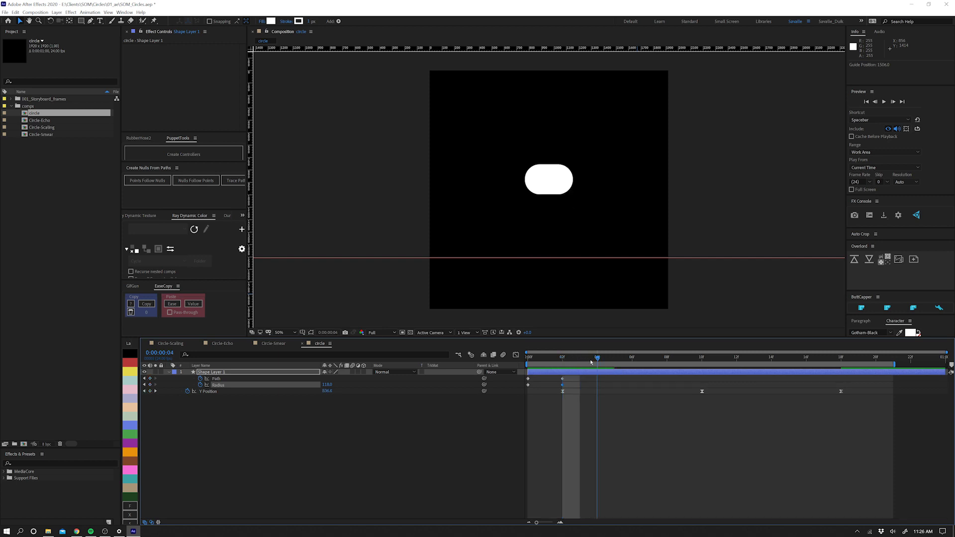
Paste the frame-0 round Path and Radius keyframes at frame 3 and preview the bounce.
{"action": "left_click_drag", "start_coordinate": [535, 387], "coordinate": [524, 376]}
{"action": "key", "text": "Home"}
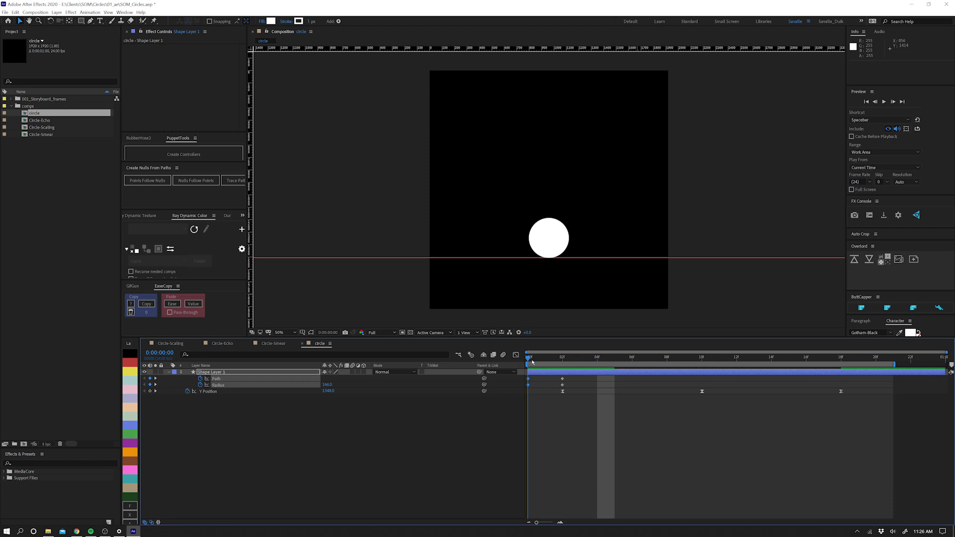
{"action": "key", "text": "Page_Down"}
{"action": "key", "text": "Page_Down"}
{"action": "key", "text": "Page_Down"}
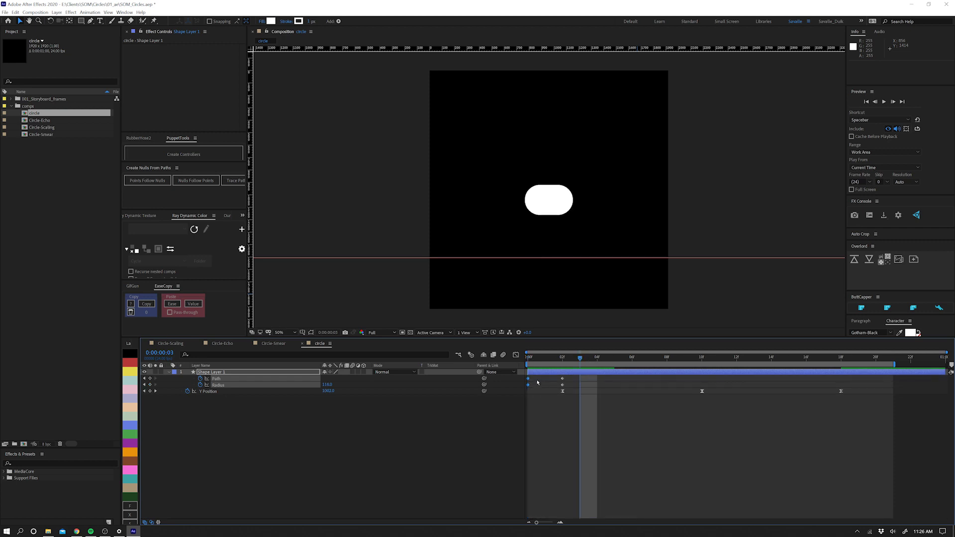
{"action": "key", "text": "ctrl+shift+a"}
{"action": "key", "text": "ctrl+v"}
{"action": "key", "text": "Home"}
{"action": "key", "text": "Page_Down"}
{"action": "key", "text": "Page_Down"}
{"action": "key", "text": "Page_Down"}
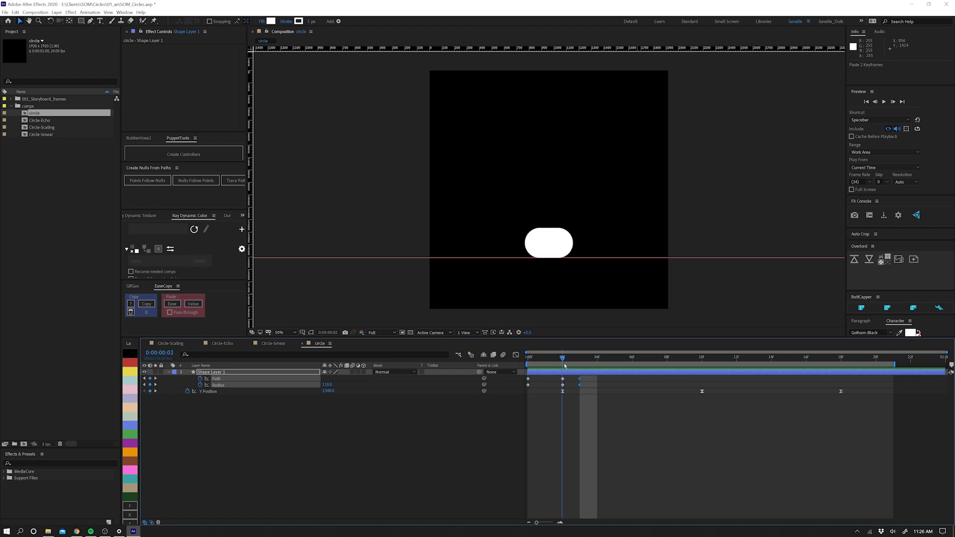
{"action": "key", "text": "space"}
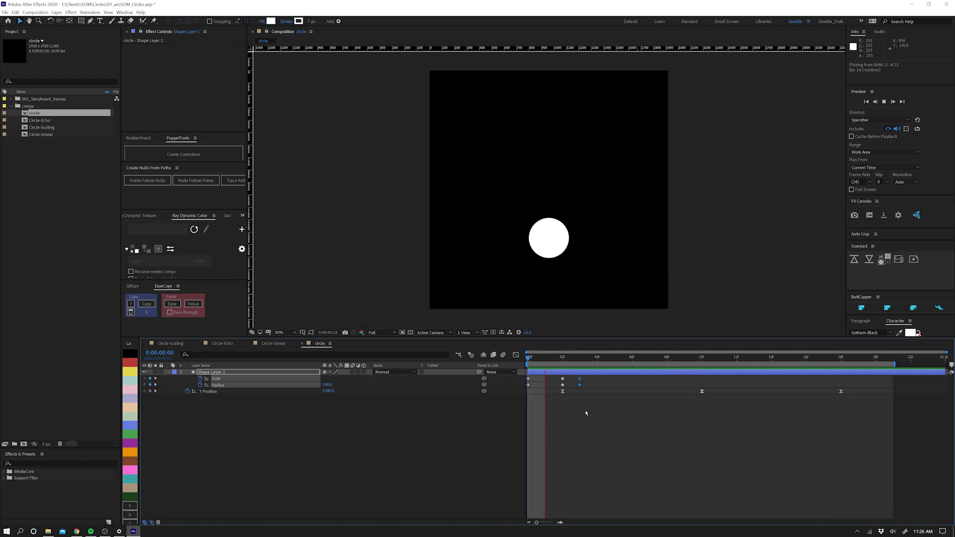
{"action": "key", "text": "space"}
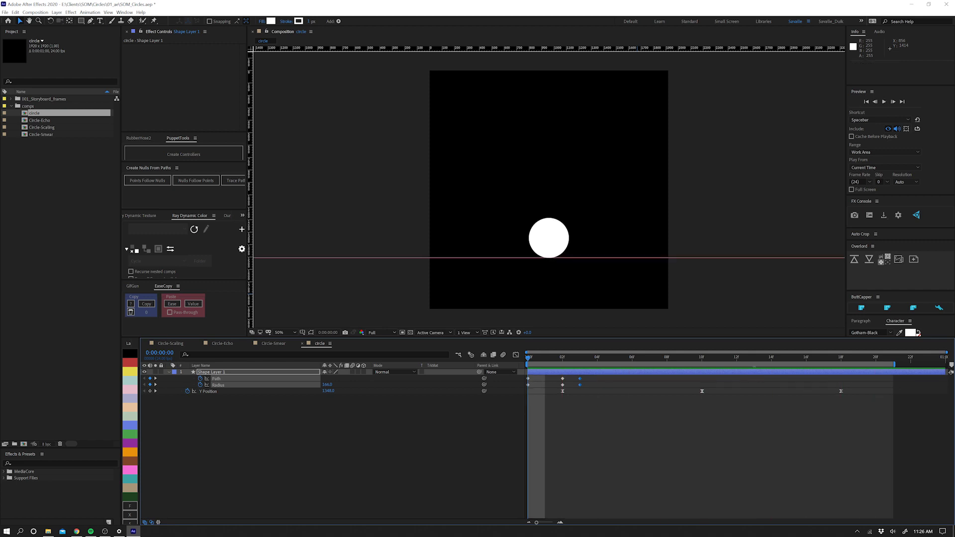
Key the round Path at frame 17 and paste the frame-2 squash keyframes at frame 18.
{"action": "left_click_drag", "start_coordinate": [829, 361], "coordinate": [839, 362]}
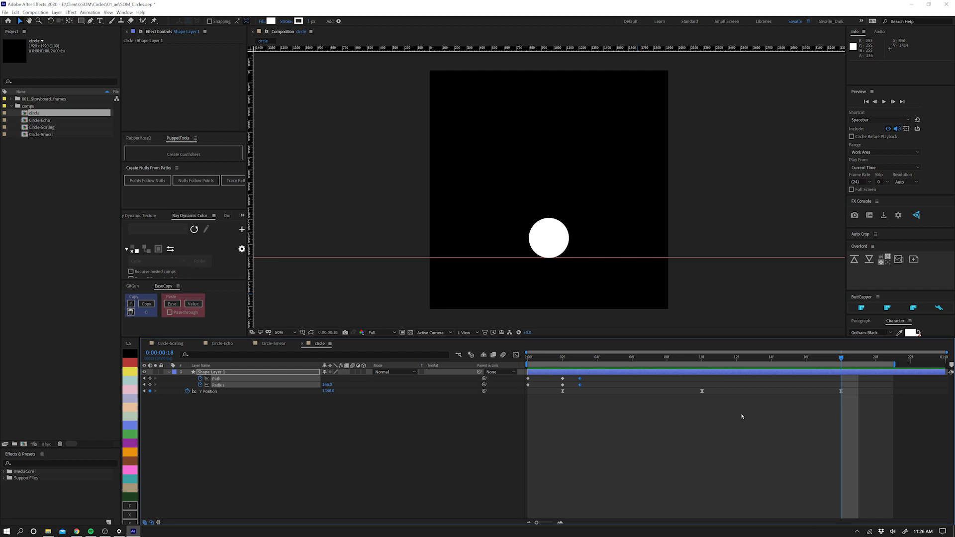
{"action": "left_click", "coordinate": [151, 378]}
{"action": "left_click_drag", "start_coordinate": [836, 382], "coordinate": [831, 381]}
{"action": "left_click", "coordinate": [563, 379]}
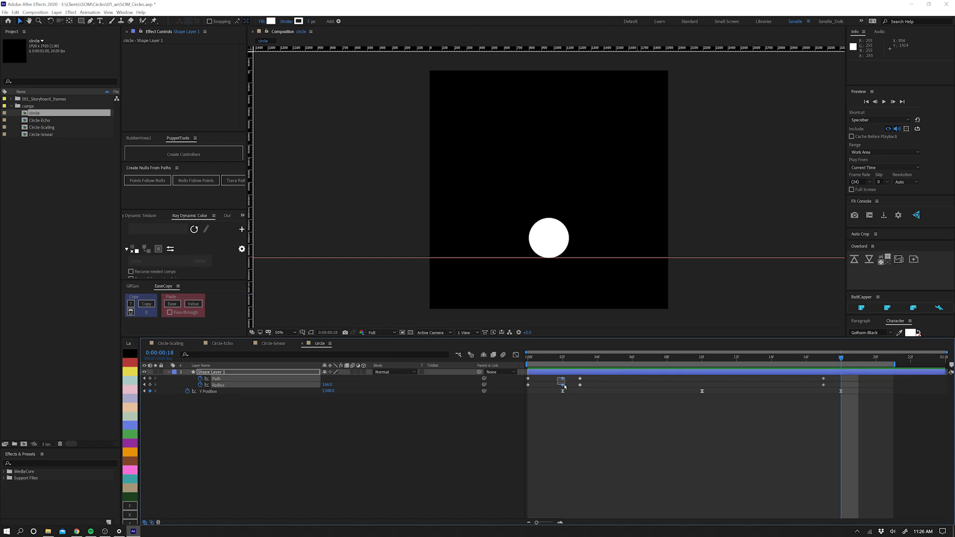
{"action": "left_click", "coordinate": [563, 358]}
{"action": "left_click", "coordinate": [841, 357]}
{"action": "key", "text": "ctrl+v"}
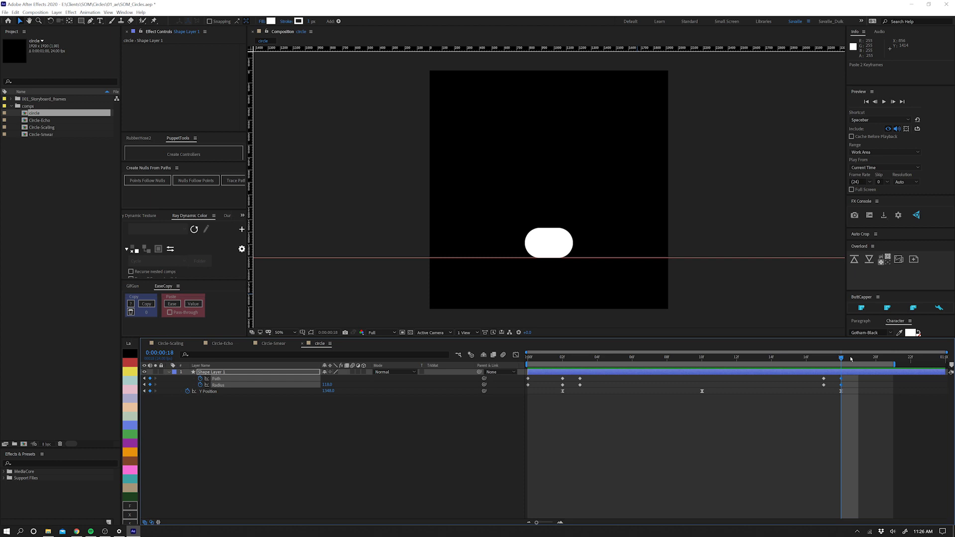
Paste the frame-0 round-shape keyframes at frame 20 and preview the bounce.
{"action": "left_click", "coordinate": [859, 357]}
{"action": "left_click_drag", "start_coordinate": [859, 358], "coordinate": [876, 358]}
{"action": "left_click_drag", "start_coordinate": [533, 384], "coordinate": [523, 376]}
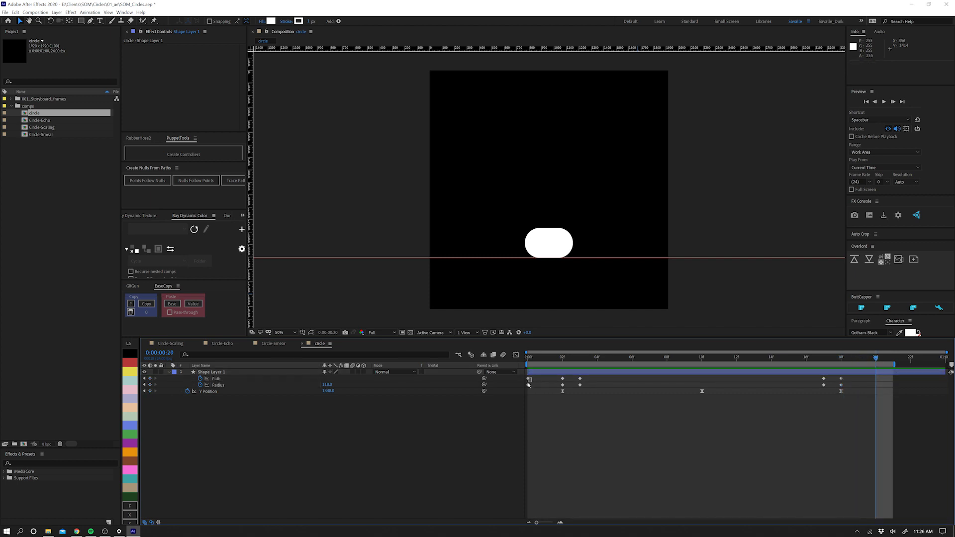
{"action": "key", "text": "ctrl+c"}
{"action": "key", "text": "ctrl+v"}
{"action": "left_click", "coordinate": [812, 455]}
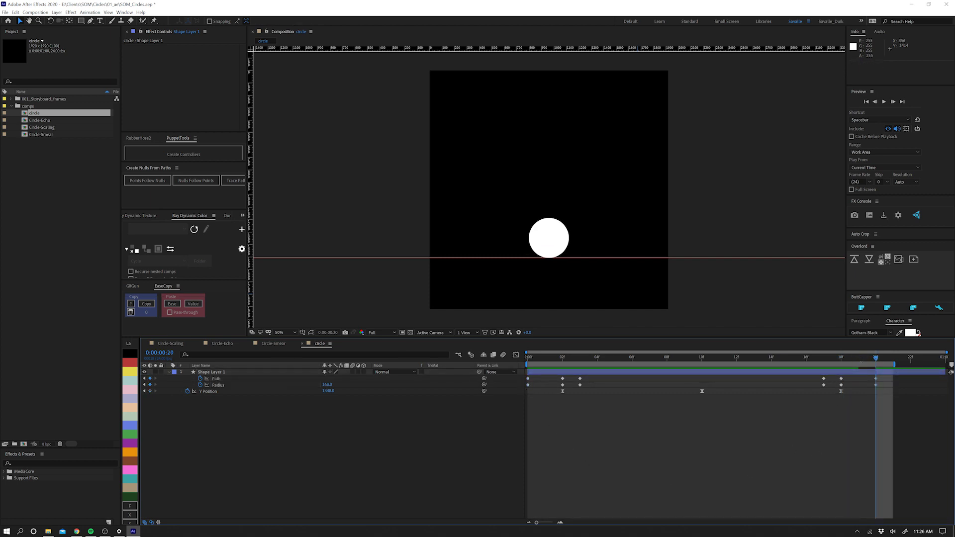
{"action": "key", "text": "space"}
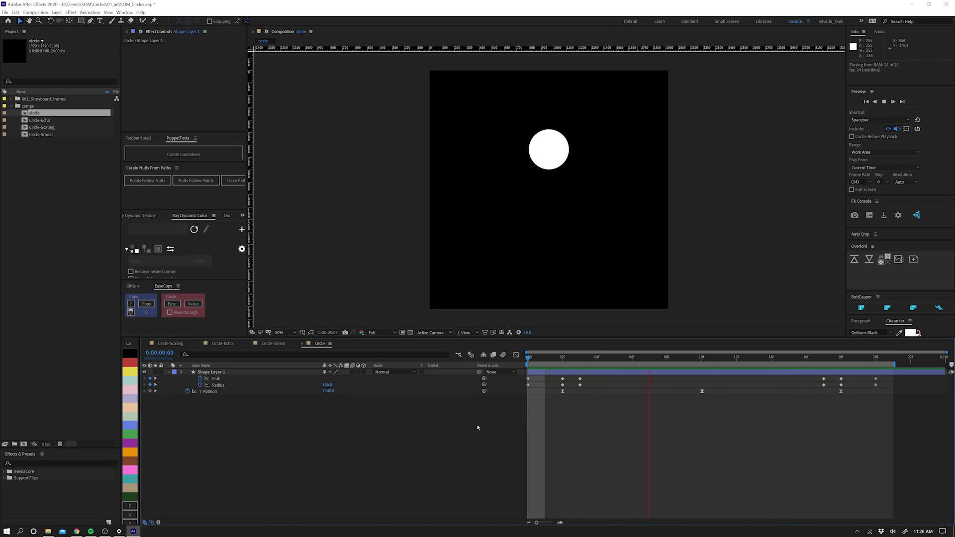
{"action": "key", "text": "space"}
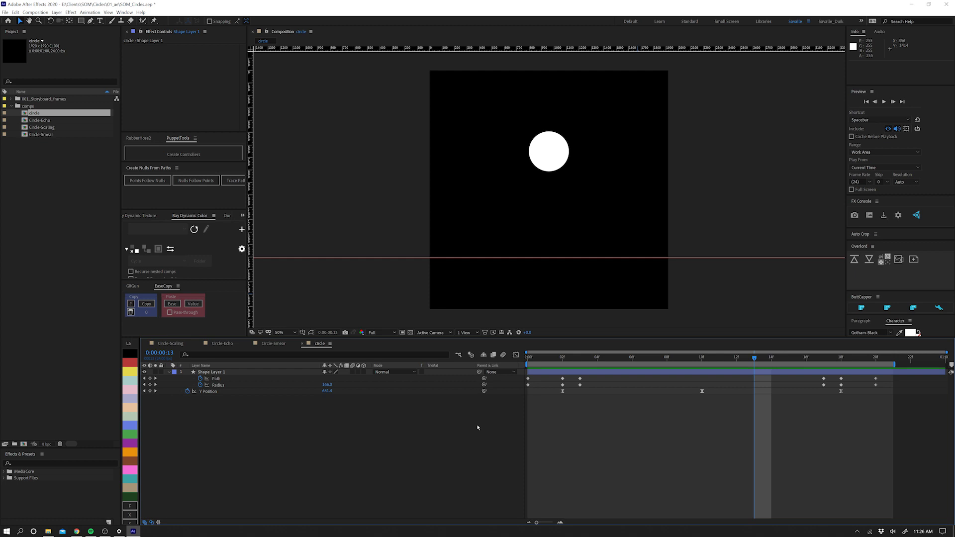
Preview Circle-Smear, then in Circle-Echo select Stretch-01 at frame 0 and open FX Console.
{"action": "left_click", "coordinate": [272, 343]}
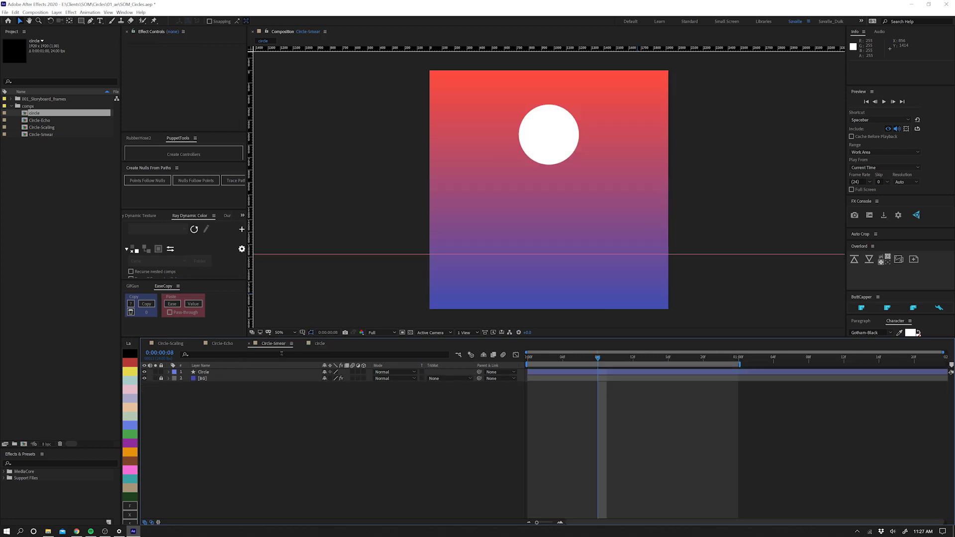
{"action": "key", "text": "space"}
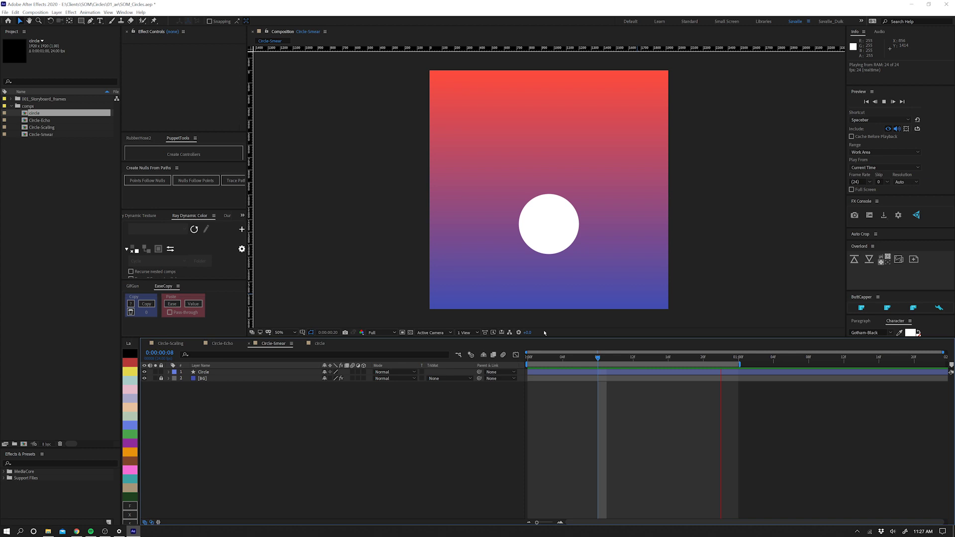
{"action": "key", "text": "space"}
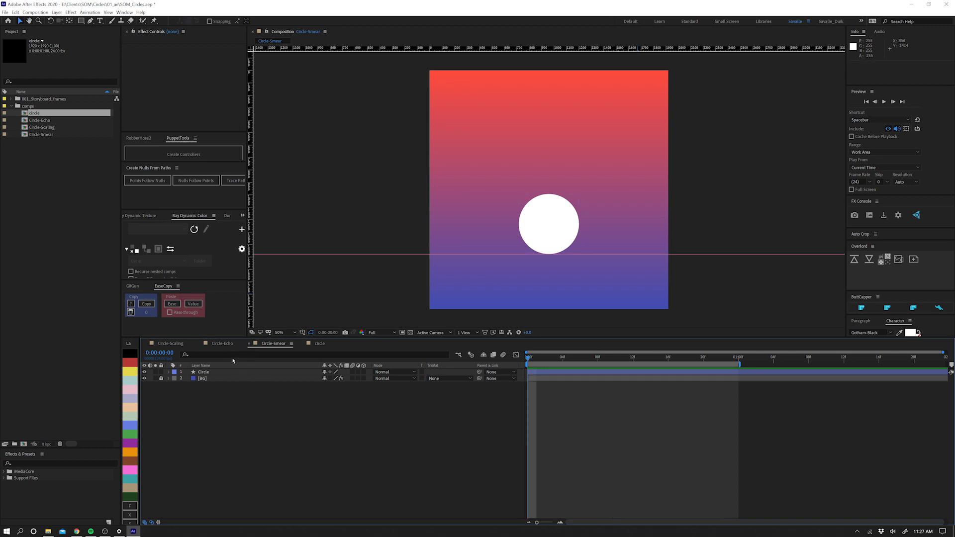
{"action": "left_click", "coordinate": [226, 345]}
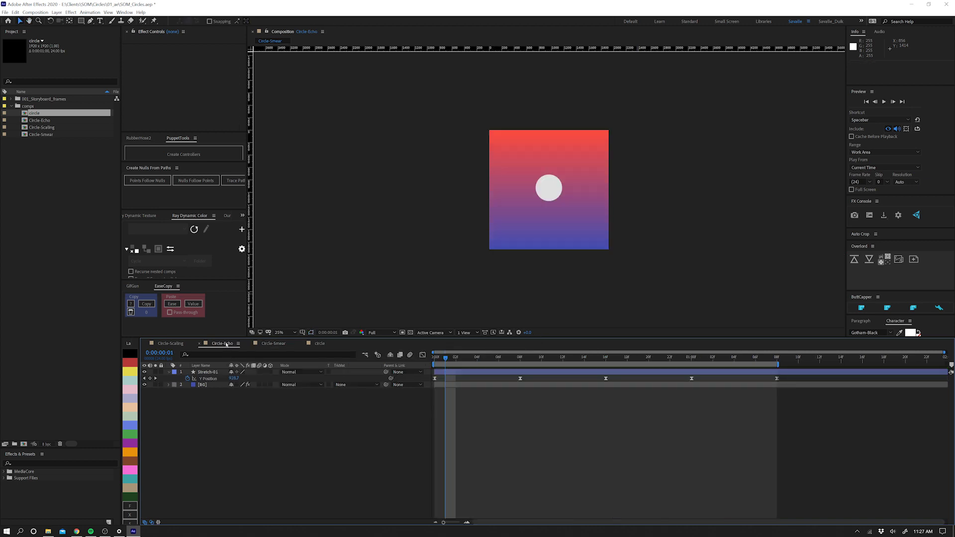
{"action": "left_click", "coordinate": [202, 375]}
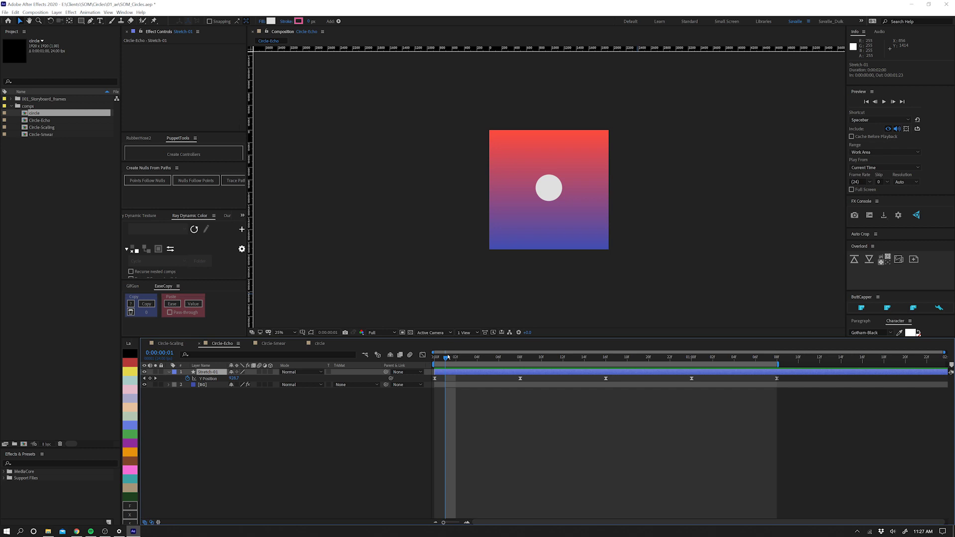
{"action": "key", "text": "Page_Up"}
{"action": "key", "text": "ctrl+space"}
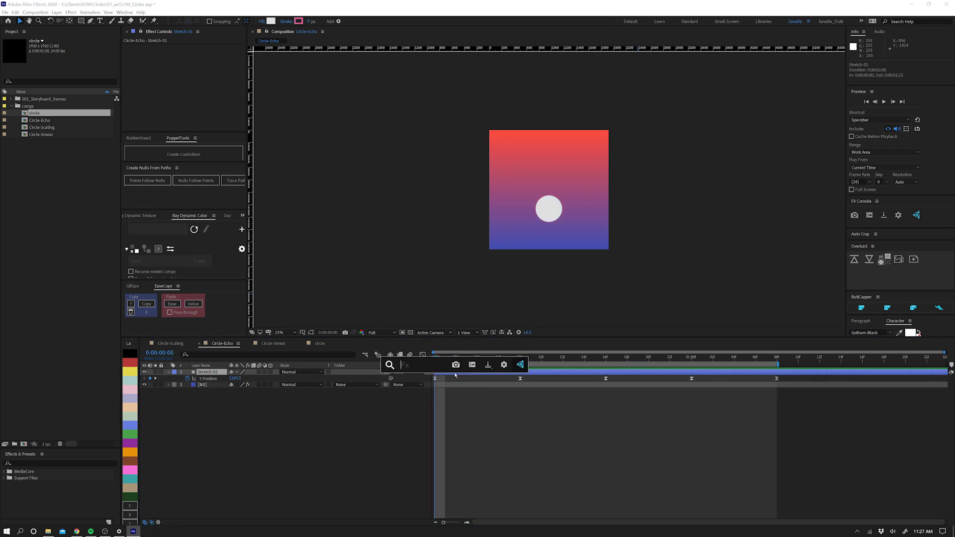
Apply the Echo effect to Stretch-01 by searching 'echo' in FX Console.
{"action": "type", "text": "echo"}
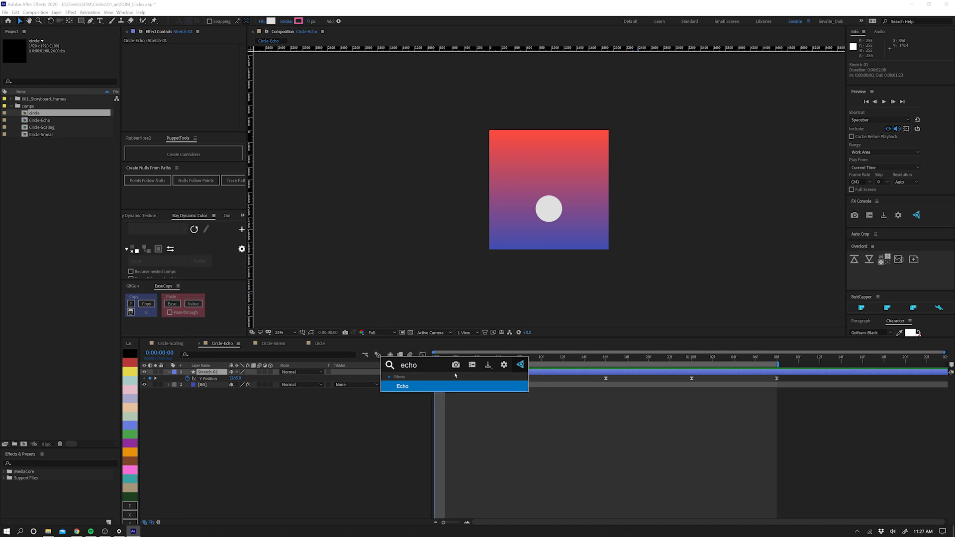
{"action": "key", "text": "Return"}
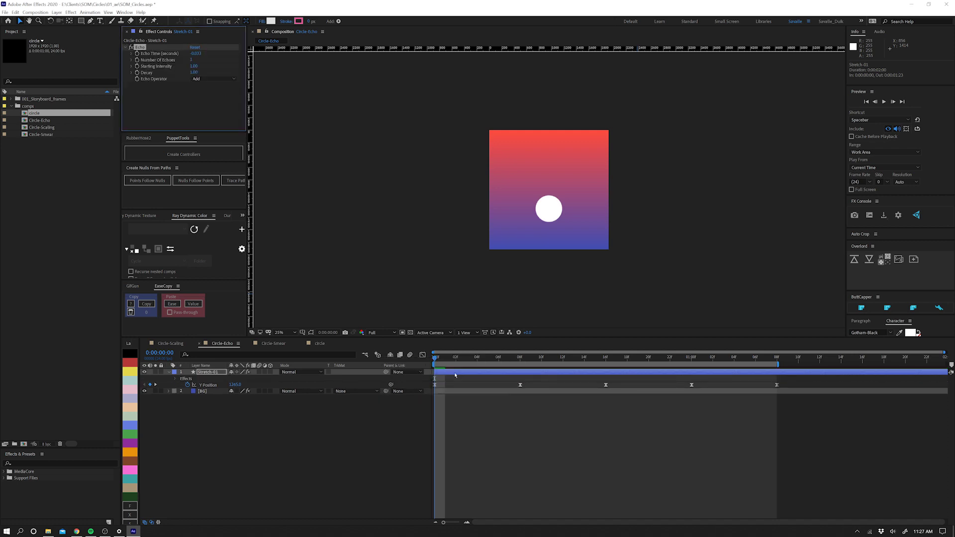
{"action": "key", "text": "space"}
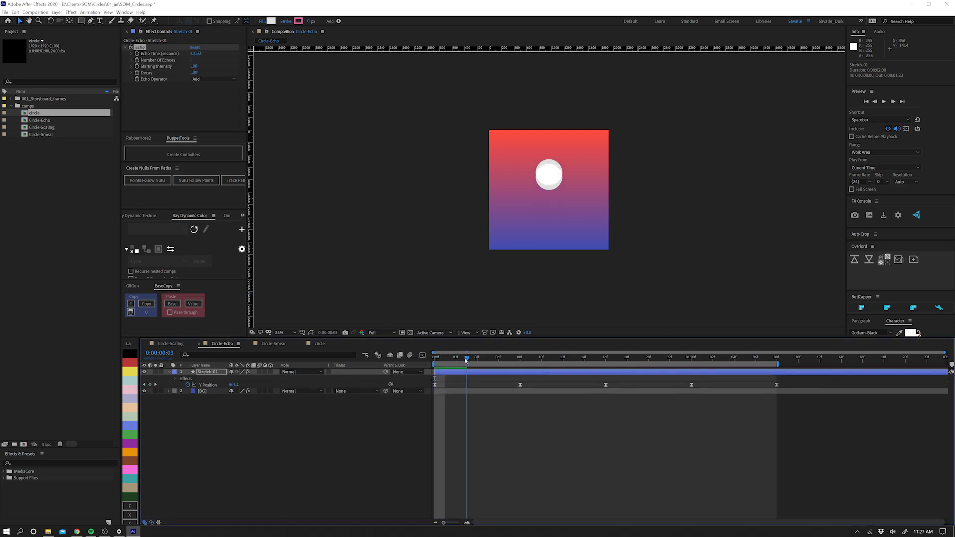
{"action": "left_click", "coordinate": [452, 364]}
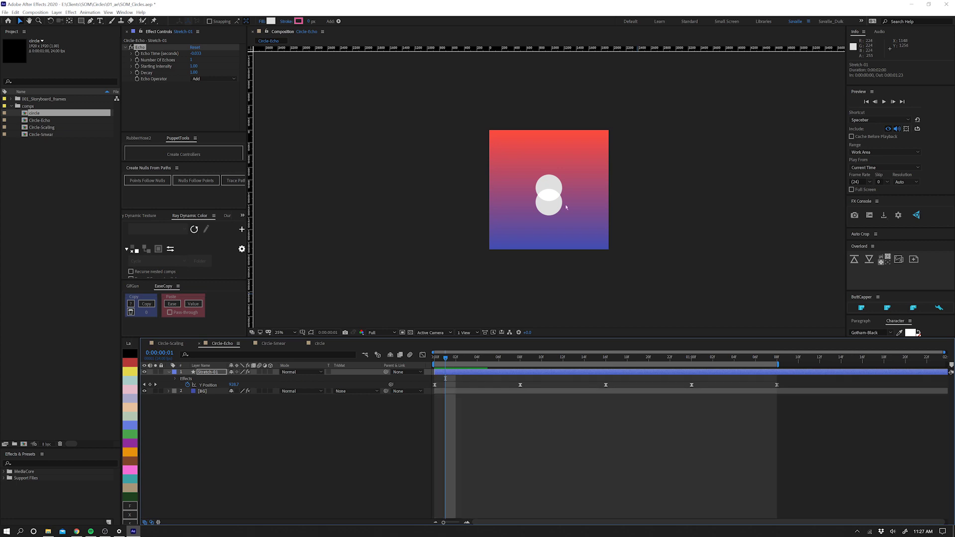
Set the Echo Time to -0.001 and scrub to check the trail.
{"action": "left_click", "coordinate": [167, 53]}
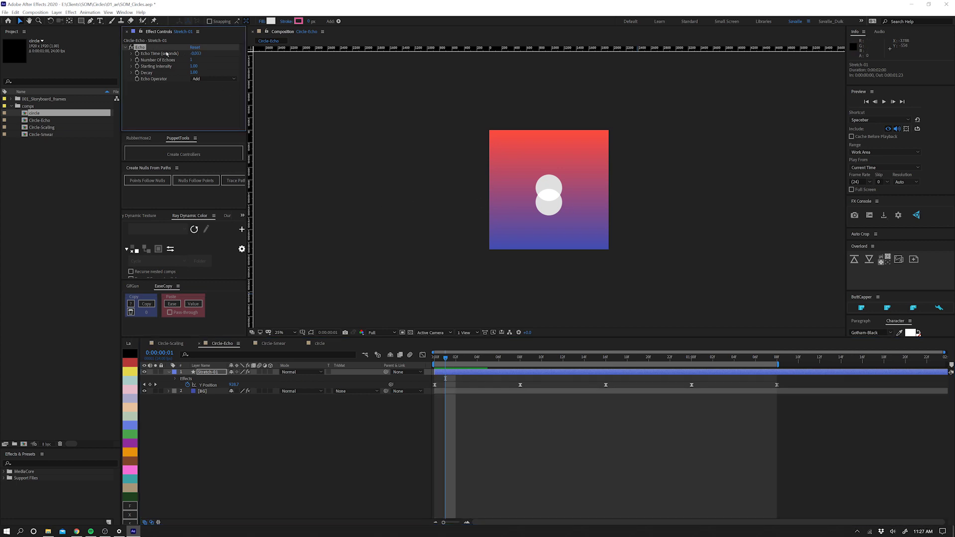
{"action": "left_click", "coordinate": [196, 53]}
{"action": "type", "text": "-1"}
{"action": "key", "text": "Return"}
{"action": "mouse_move", "coordinate": [450, 358]}
{"action": "left_mouse_down"}
{"action": "mouse_move", "coordinate": [733, 368]}
{"action": "mouse_move", "coordinate": [434, 366]}
{"action": "left_mouse_up"}
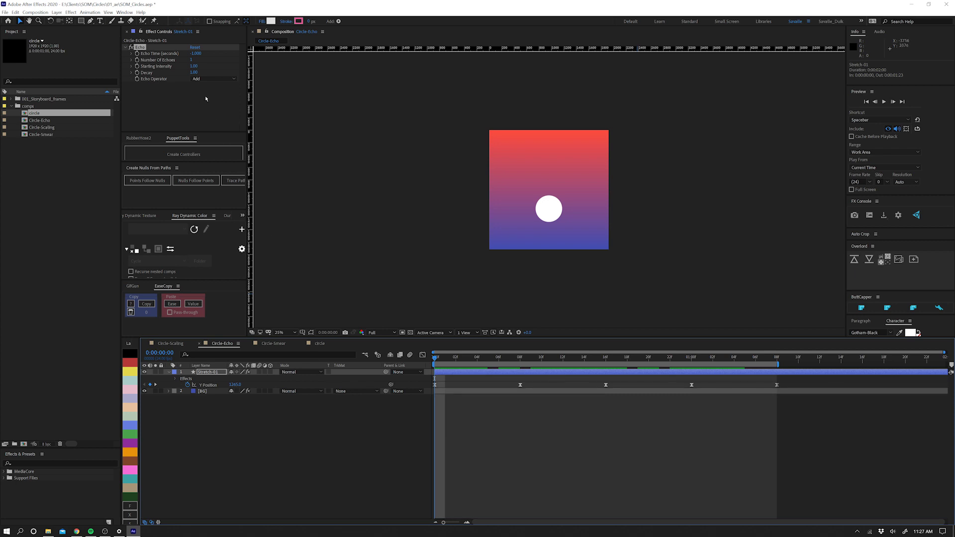
{"action": "left_click", "coordinate": [196, 53]}
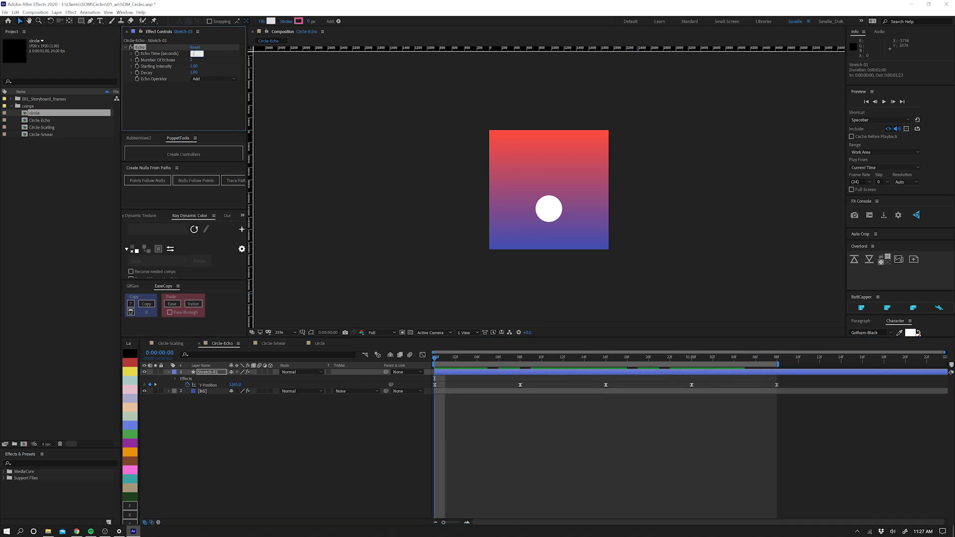
{"action": "left_click_drag", "start_coordinate": [442, 358], "coordinate": [471, 359]}
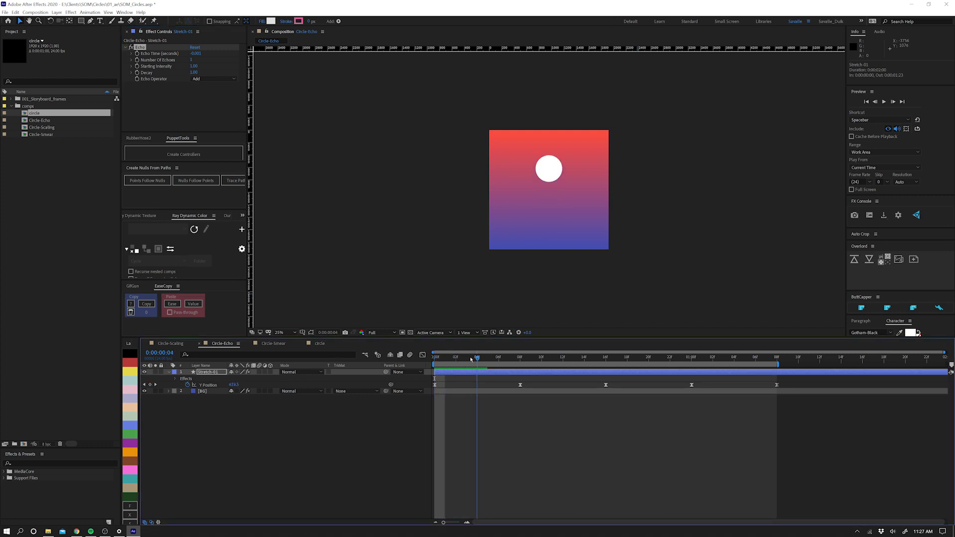
Raise Number Of Echoes to 12 and preview the smeared trail through frame 17.
{"action": "left_click_drag", "start_coordinate": [191, 60], "coordinate": [224, 59]}
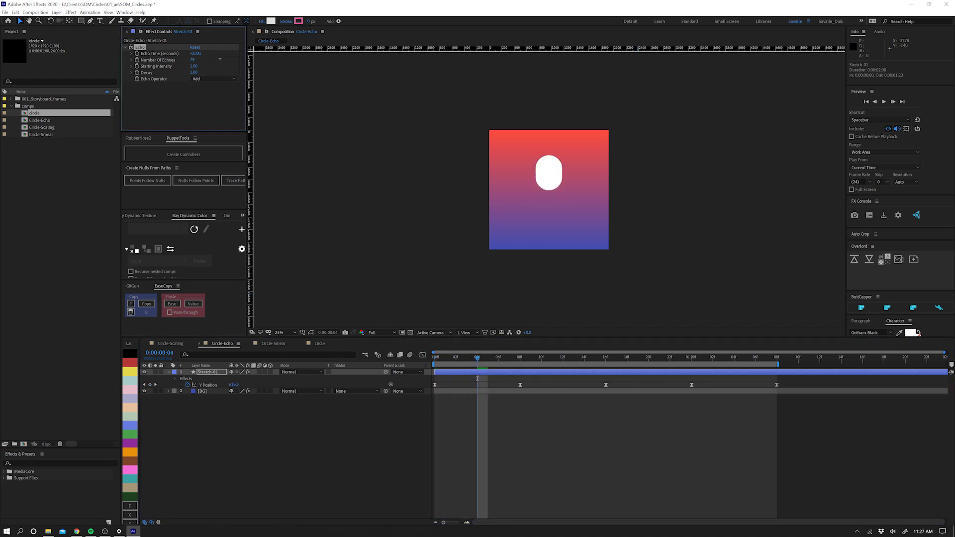
{"action": "left_click", "coordinate": [468, 389]}
{"action": "key", "text": "Home"}
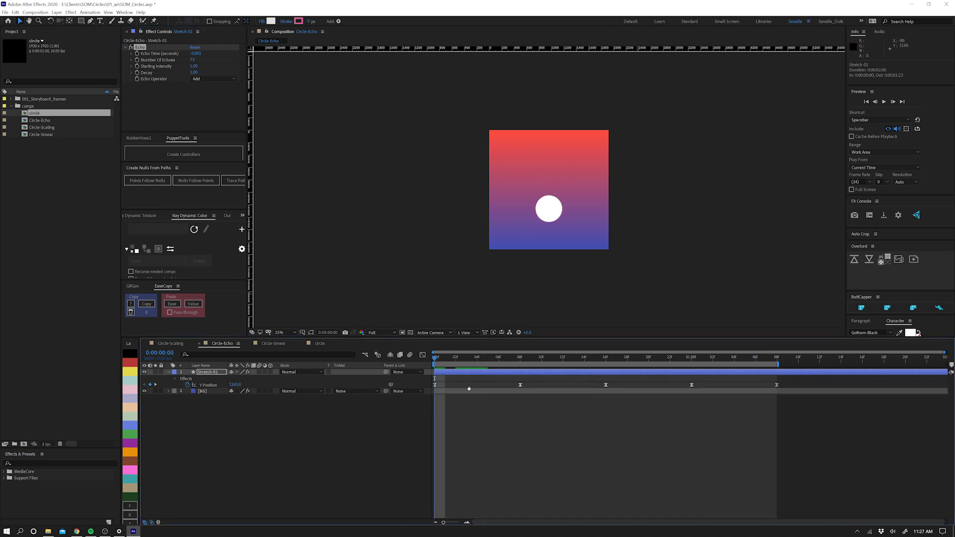
{"action": "key", "text": "space"}
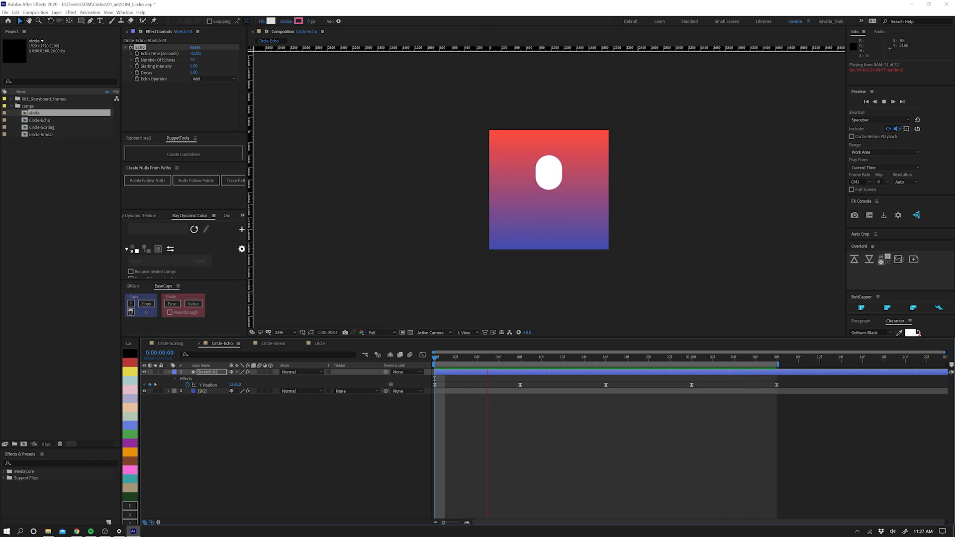
{"action": "key", "text": "space"}
{"action": "left_click", "coordinate": [510, 359]}
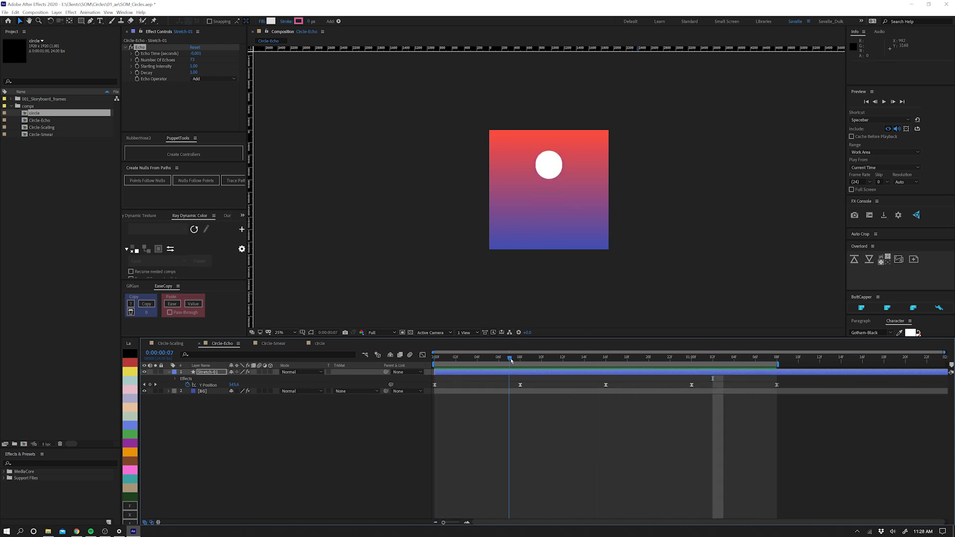
{"action": "left_click_drag", "start_coordinate": [511, 360], "coordinate": [638, 367]}
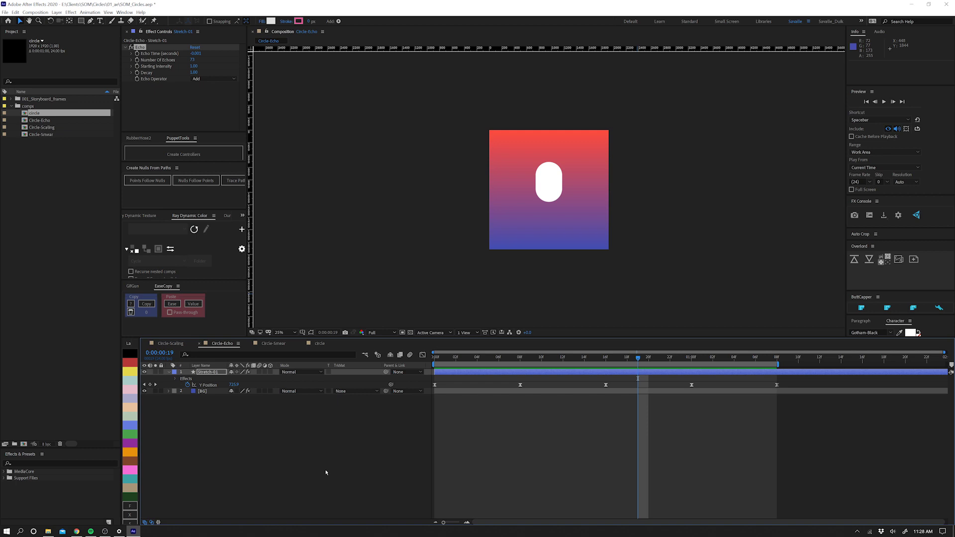
In Circle-Scaling, reset the circle's Scale to 100% and paste the Y Position keyframe at frame 0.
{"action": "left_click", "coordinate": [180, 345]}
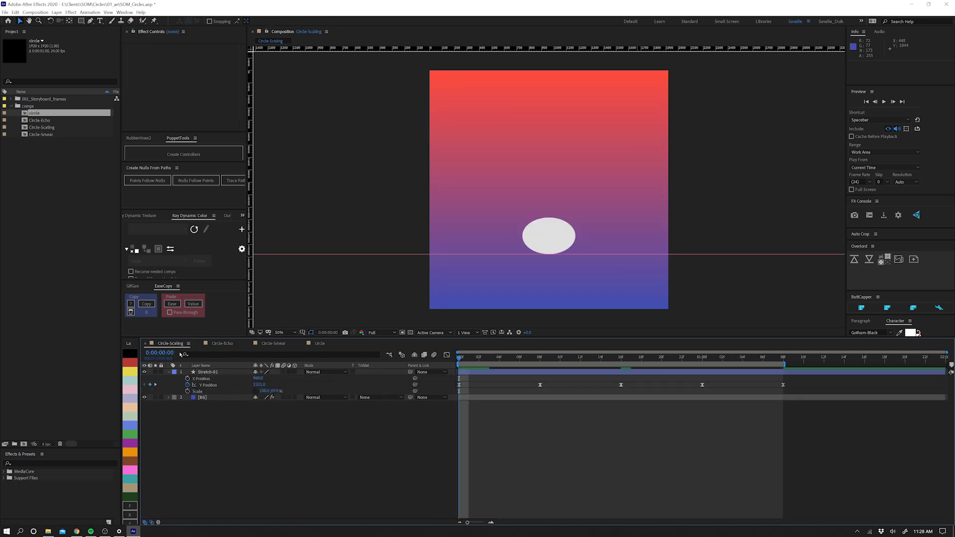
{"action": "left_click", "coordinate": [274, 391]}
{"action": "type", "text": "100"}
{"action": "key", "text": "Return"}
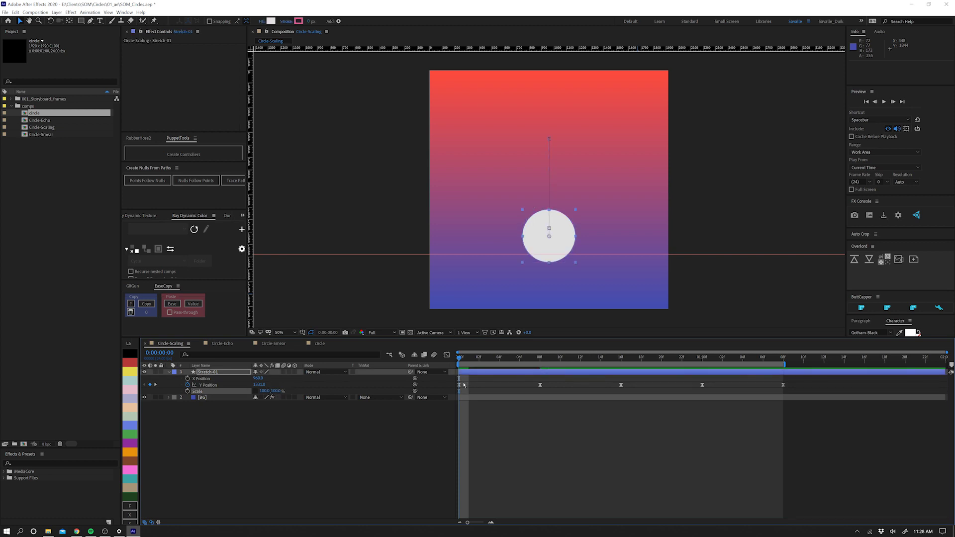
{"action": "key", "text": "ctrl+c"}
{"action": "key", "text": "ctrl+v"}
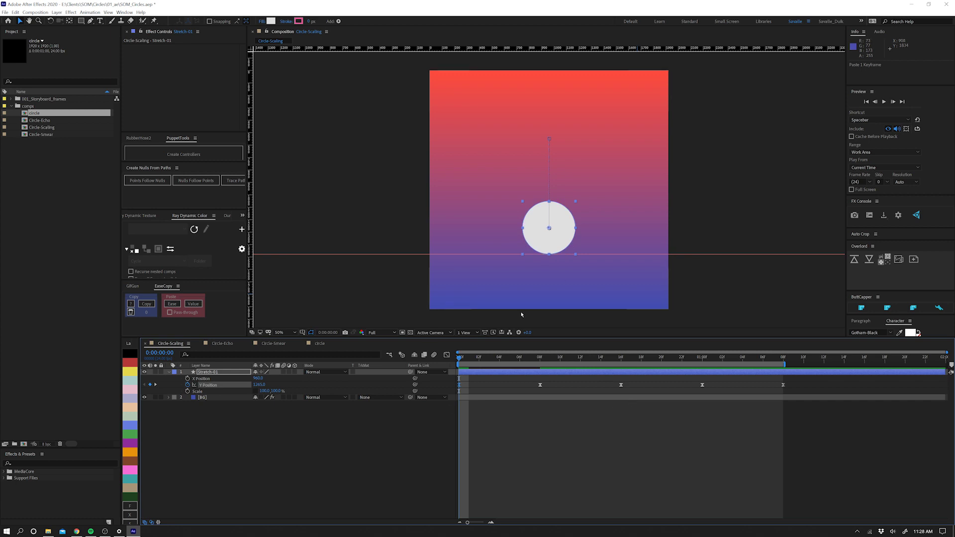
Convert Stretch-01's Ellipse 1 path into a Bezier path.
{"action": "left_click", "coordinate": [169, 372]}
{"action": "left_click", "coordinate": [169, 373]}
{"action": "left_click", "coordinate": [175, 385]}
{"action": "left_click", "coordinate": [175, 379]}
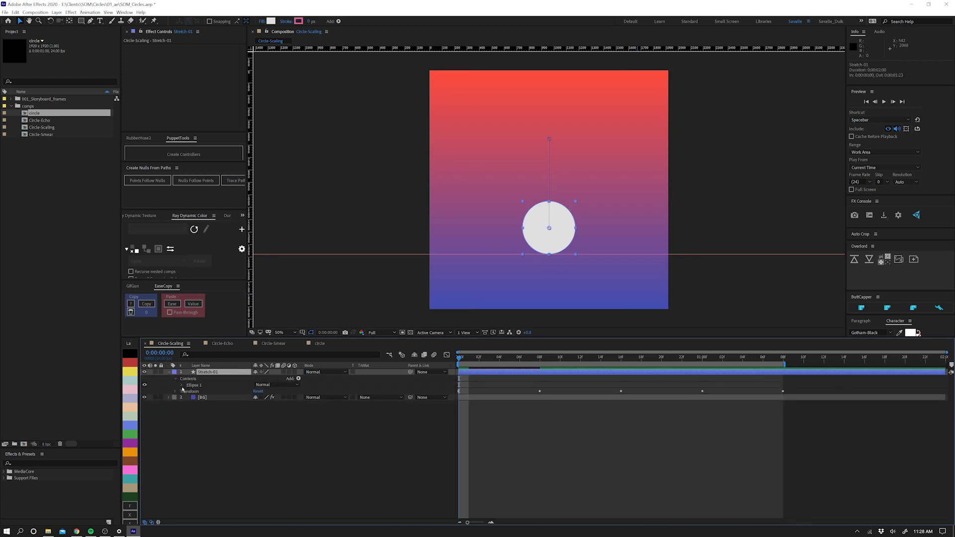
{"action": "left_click", "coordinate": [183, 386]}
{"action": "left_click", "coordinate": [182, 385]}
{"action": "left_click", "coordinate": [182, 386]}
{"action": "right_click", "coordinate": [200, 404]}
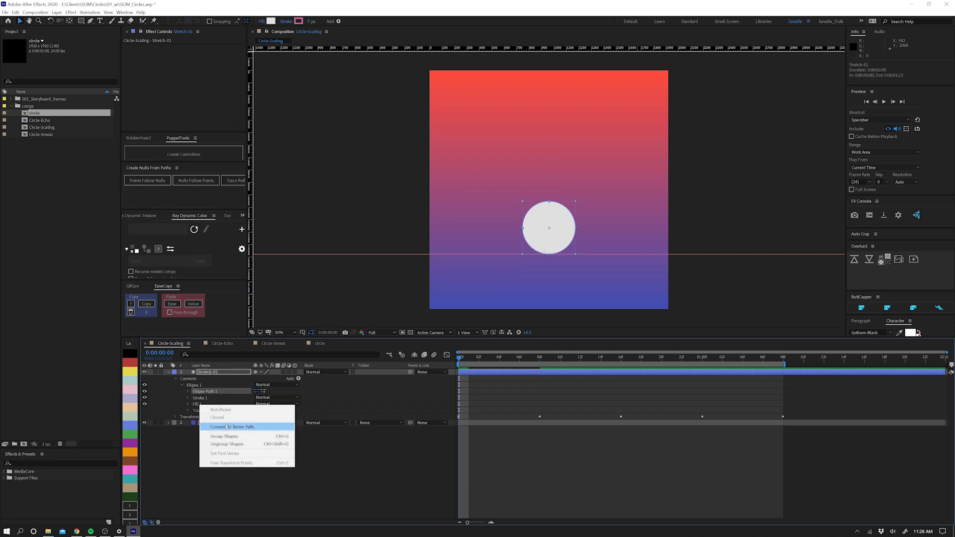
{"action": "left_click", "coordinate": [221, 427]}
At frame 7, pull the path into a teardrop shape, then undo the edit.
{"action": "left_click", "coordinate": [188, 392]}
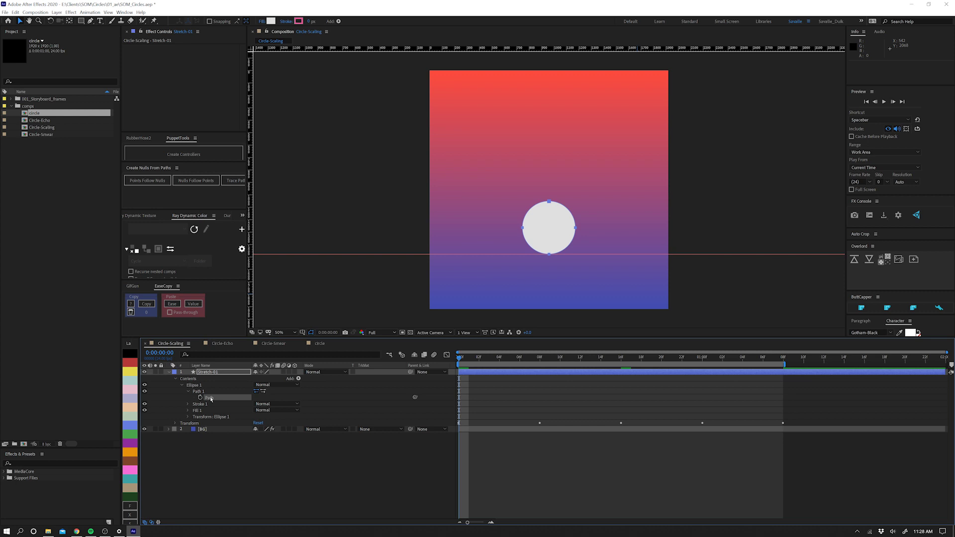
{"action": "left_click", "coordinate": [199, 392]}
{"action": "key", "text": "Page_Down"}
{"action": "key", "text": "Page_Down"}
{"action": "key", "text": "Page_Down"}
{"action": "key", "text": "Page_Down"}
{"action": "key", "text": "Page_Down"}
{"action": "key", "text": "Page_Down"}
{"action": "key", "text": "Page_Down"}
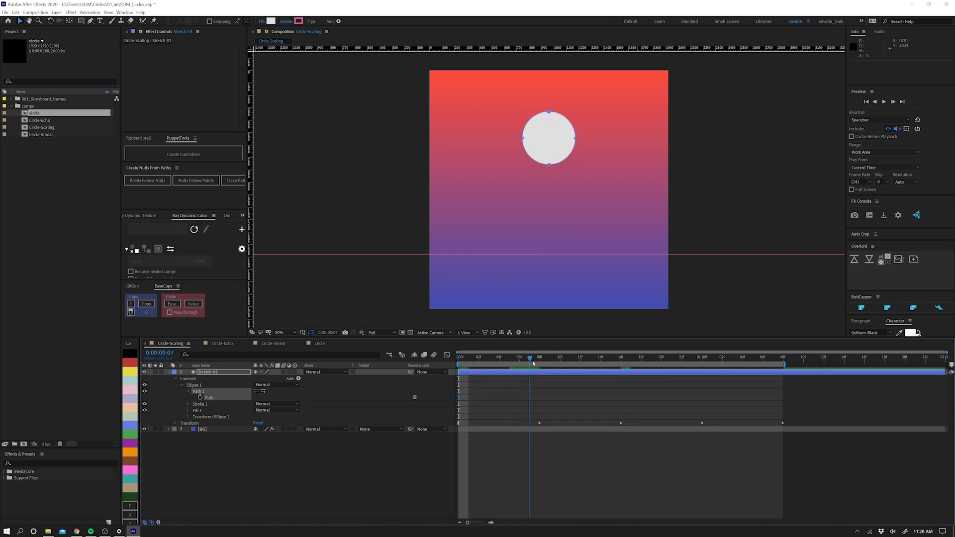
{"action": "left_click_drag", "start_coordinate": [554, 165], "coordinate": [555, 254]}
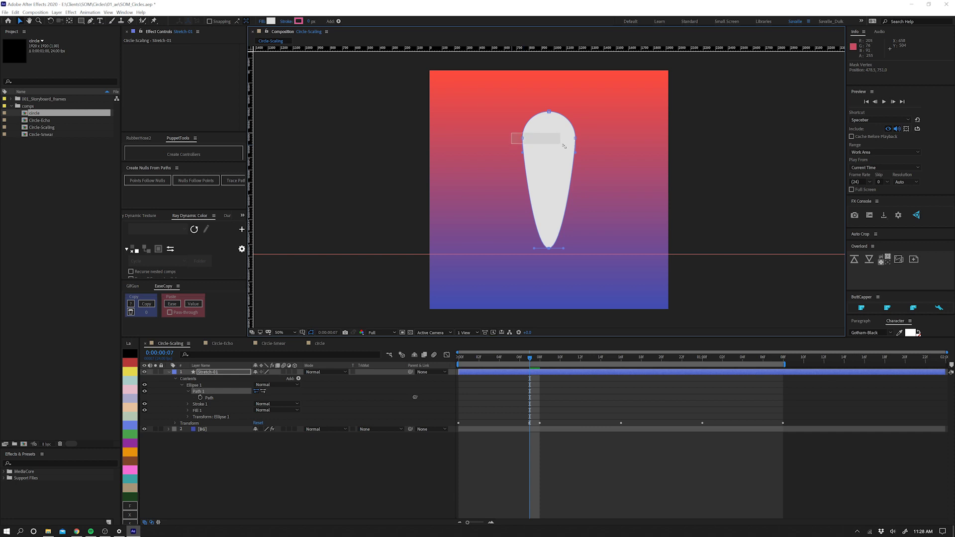
{"action": "left_click_drag", "start_coordinate": [576, 139], "coordinate": [576, 142]}
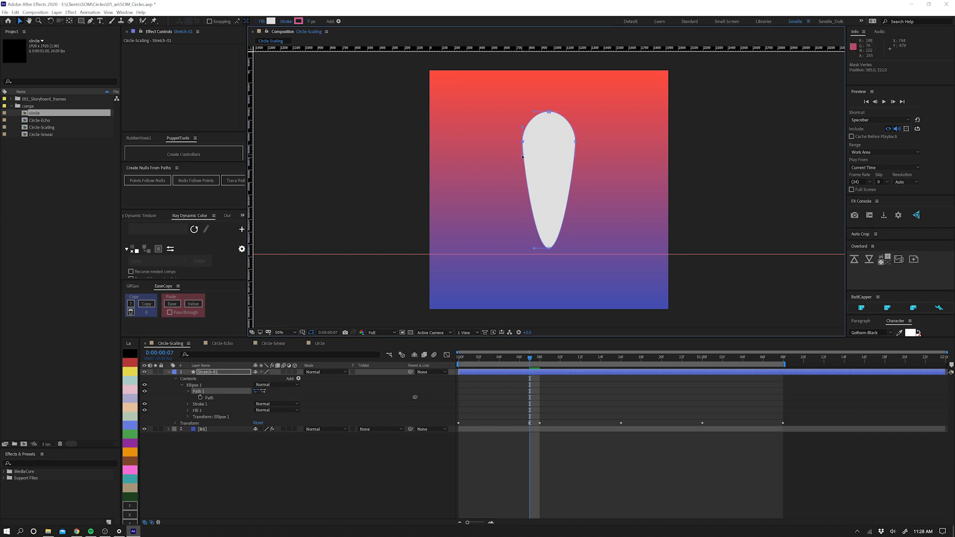
{"action": "left_click", "coordinate": [499, 282]}
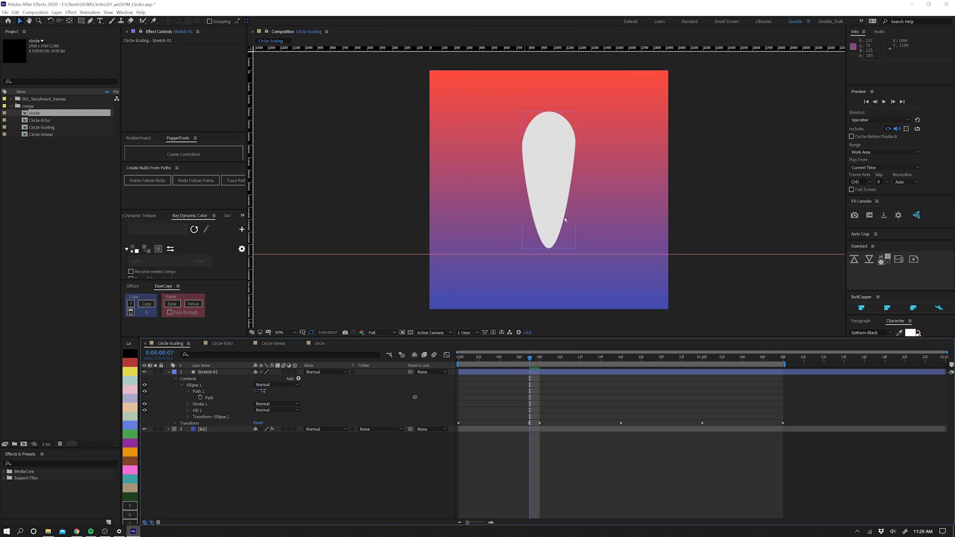
{"action": "key", "text": "ctrl+z"}
{"action": "key", "text": "ctrl+z"}
{"action": "key", "text": "ctrl+z"}
{"action": "key", "text": "ctrl+z"}
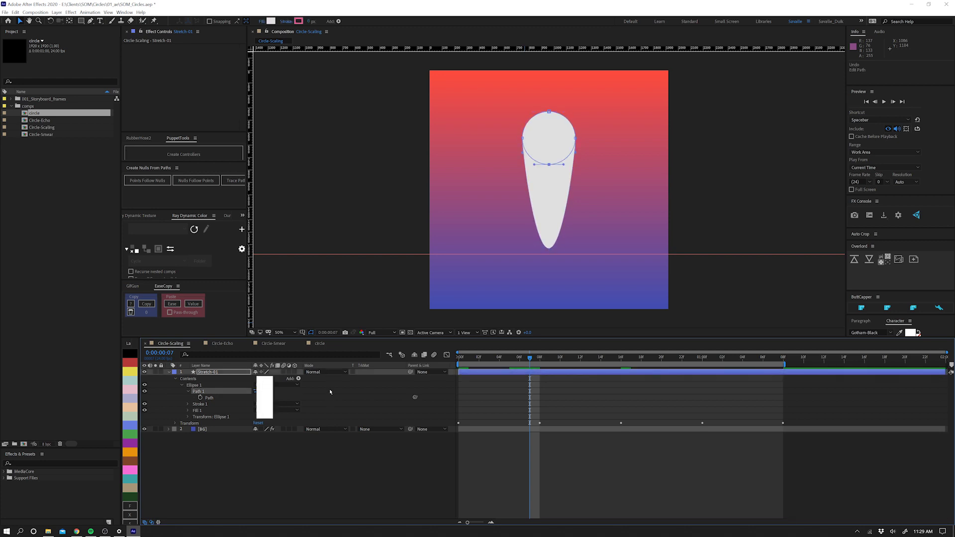
In the circle comp, move the frame-3 Path and Radius keyframes to frame 5.
{"action": "left_click", "coordinate": [319, 343]}
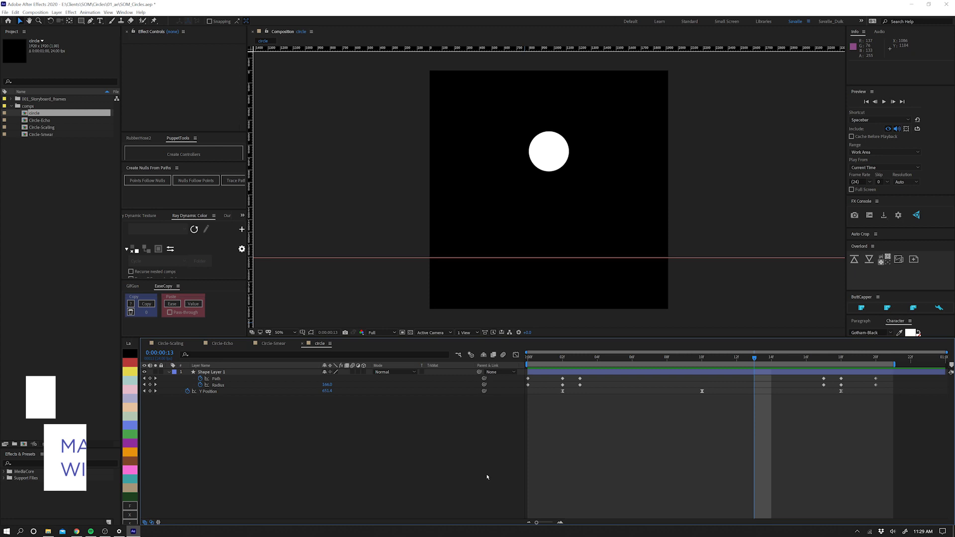
{"action": "left_click", "coordinate": [216, 379]}
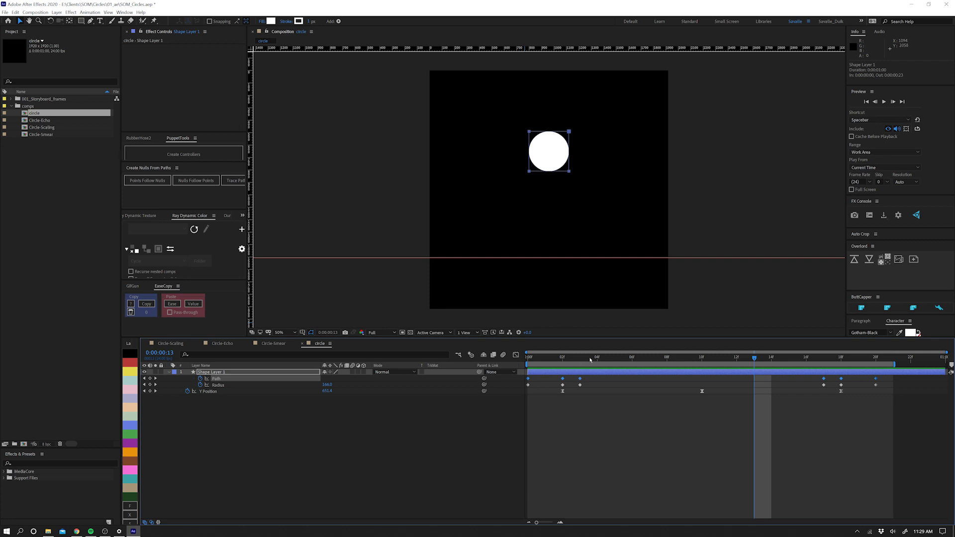
{"action": "mouse_move", "coordinate": [590, 360]}
{"action": "left_mouse_down"}
{"action": "mouse_move", "coordinate": [562, 364]}
{"action": "mouse_move", "coordinate": [615, 368]}
{"action": "mouse_move", "coordinate": [563, 364]}
{"action": "mouse_move", "coordinate": [615, 367]}
{"action": "mouse_move", "coordinate": [563, 369]}
{"action": "mouse_move", "coordinate": [578, 370]}
{"action": "left_mouse_up"}
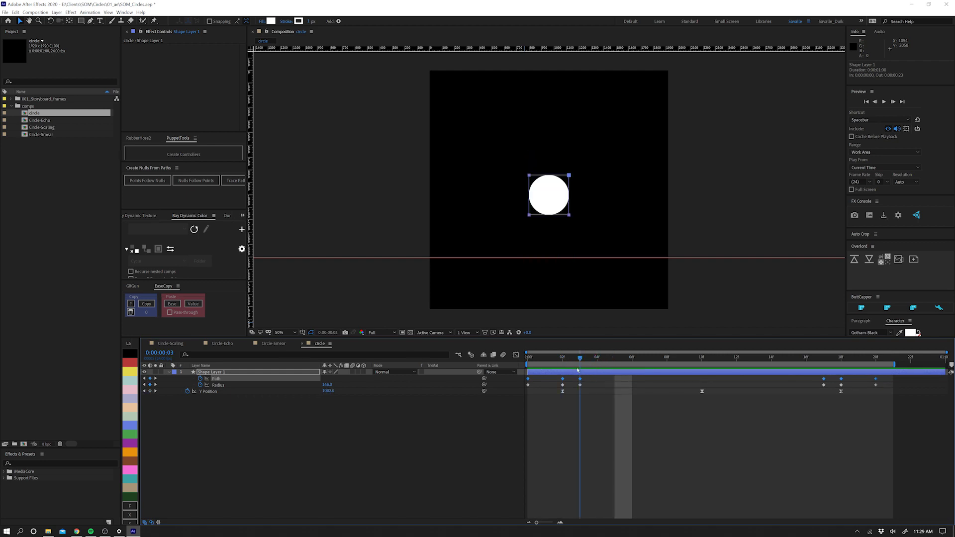
{"action": "key", "text": "Page_Down"}
{"action": "key", "text": "Page_Down"}
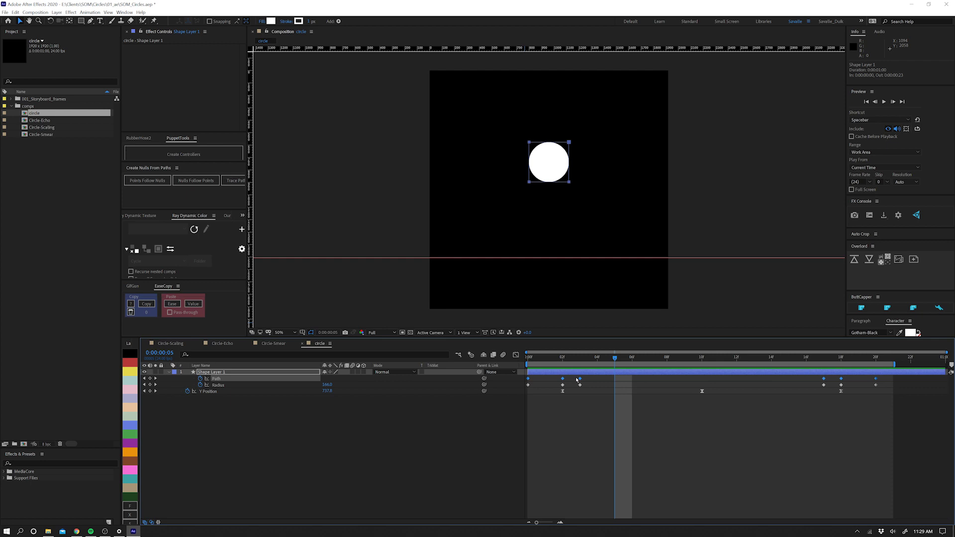
{"action": "left_click", "coordinate": [579, 385], "text": "shift"}
{"action": "left_click_drag", "start_coordinate": [580, 383], "coordinate": [608, 384]}
Copy those round keyframes and paste them back at frame 3, then check neighbouring frames.
{"action": "key", "text": "Page_Up"}
{"action": "key", "text": "Page_Up"}
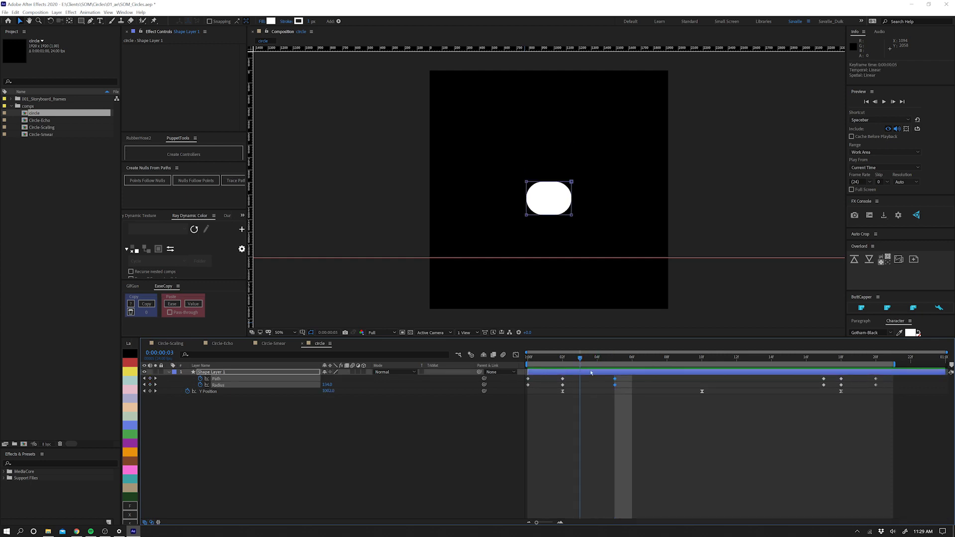
{"action": "key", "text": "ctrl+c"}
{"action": "key", "text": "ctrl+v"}
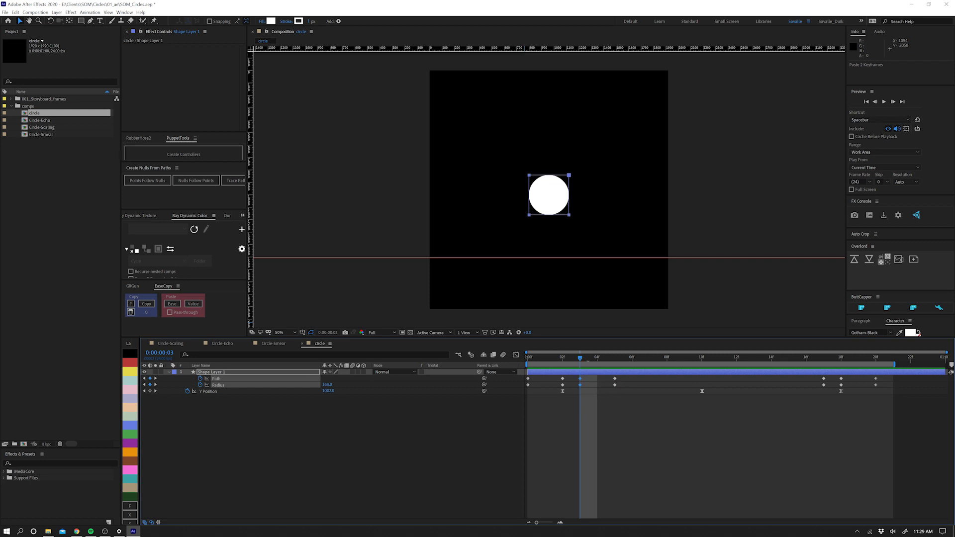
{"action": "key", "text": "Page_Down"}
{"action": "key", "text": "Page_Up"}
{"action": "key", "text": "Page_Down"}
{"action": "key", "text": "Page_Up"}
{"action": "key", "text": "Page_Down"}
{"action": "key", "text": "Page_Up"}
{"action": "key", "text": "Page_Up"}
Select the Path keyframes and drag the circle's bottom down into a tall pill at frame 3.
{"action": "left_click", "coordinate": [361, 470]}
{"action": "left_click", "coordinate": [215, 378]}
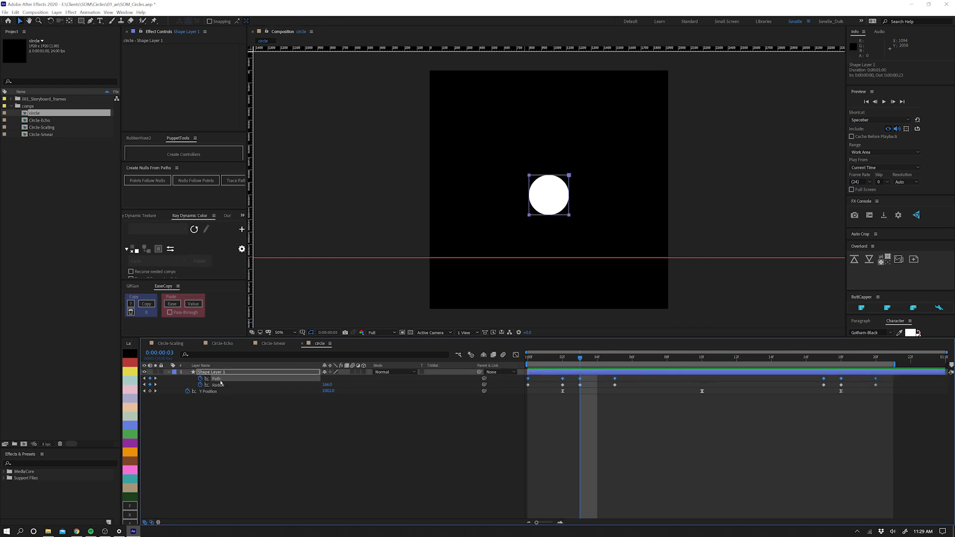
{"action": "left_click", "coordinate": [566, 362]}
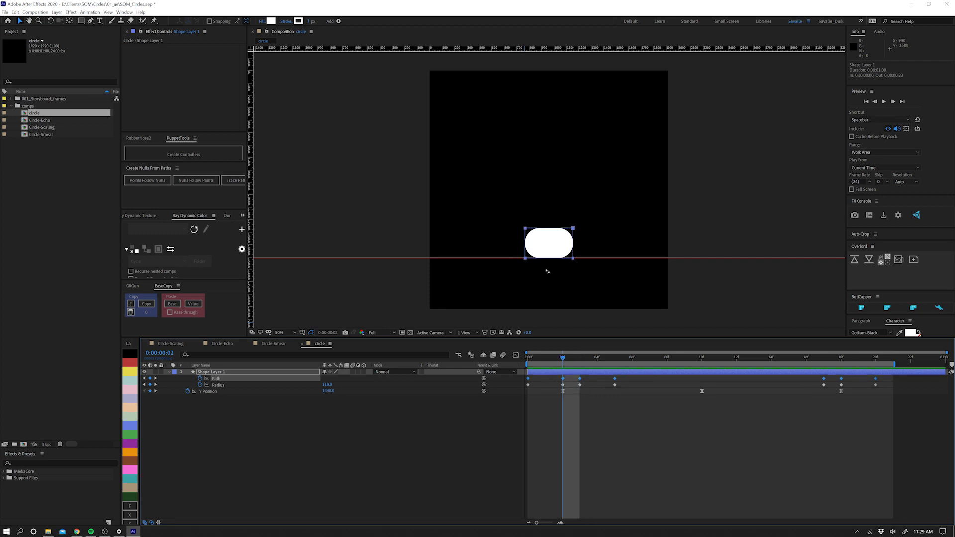
{"action": "key", "text": "Page_Down"}
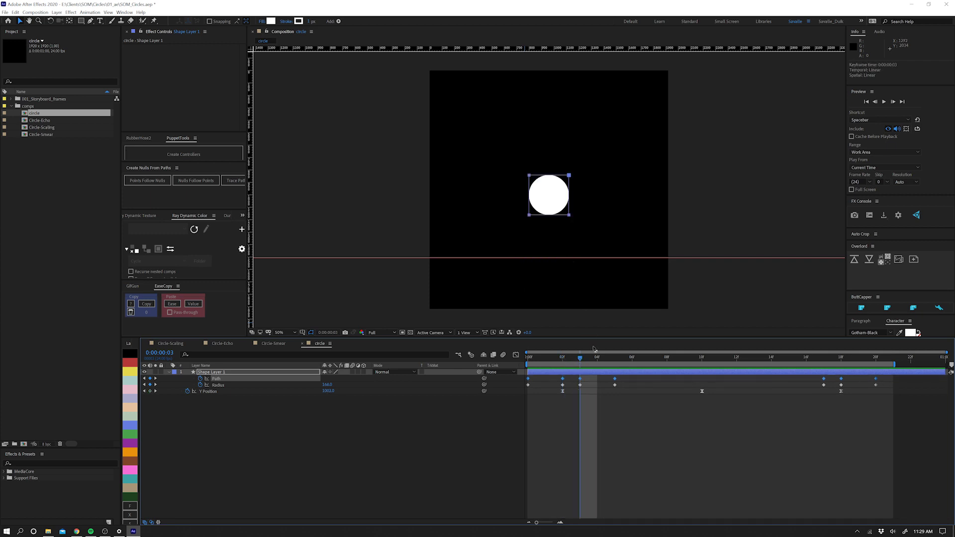
{"action": "left_click_drag", "start_coordinate": [518, 211], "coordinate": [568, 259]}
Stretch the pill further downward at frame 4, checking the neighbouring frames.
{"action": "key", "text": "Page_Down"}
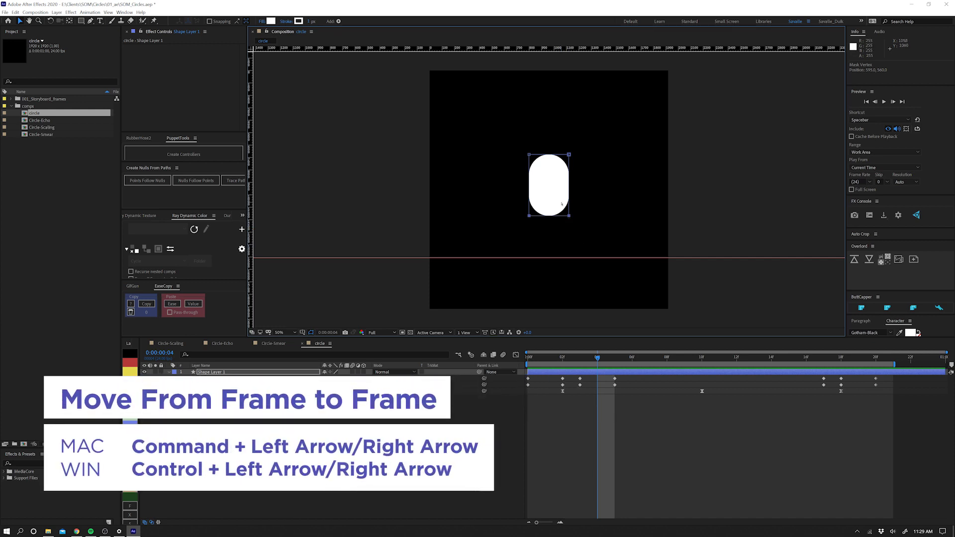
{"action": "key", "text": "ctrl+Right"}
{"action": "key", "text": "ctrl+Left"}
{"action": "key", "text": "ctrl+Left"}
{"action": "key", "text": "ctrl+Left"}
{"action": "key", "text": "ctrl+Right"}
{"action": "key", "text": "ctrl+Right"}
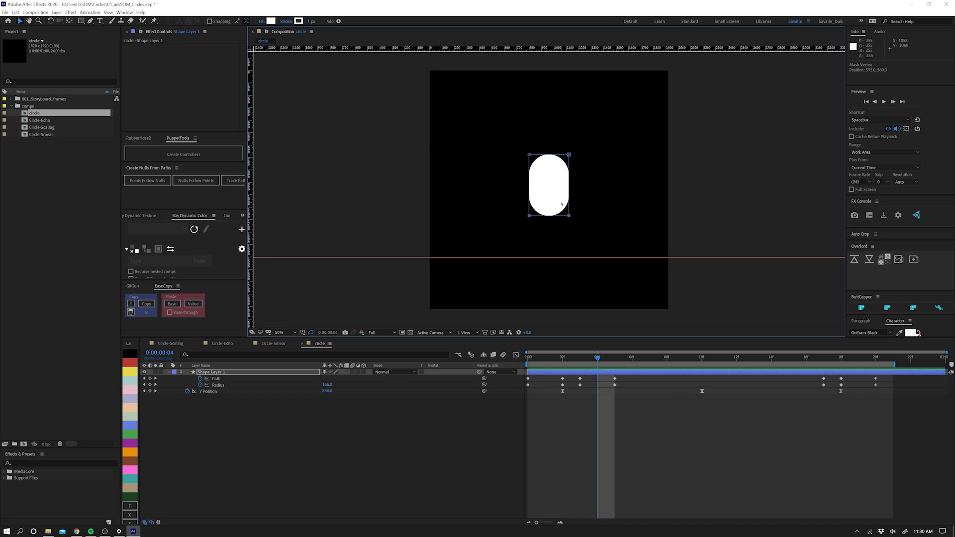
{"action": "left_click_drag", "start_coordinate": [570, 216], "coordinate": [572, 245]}
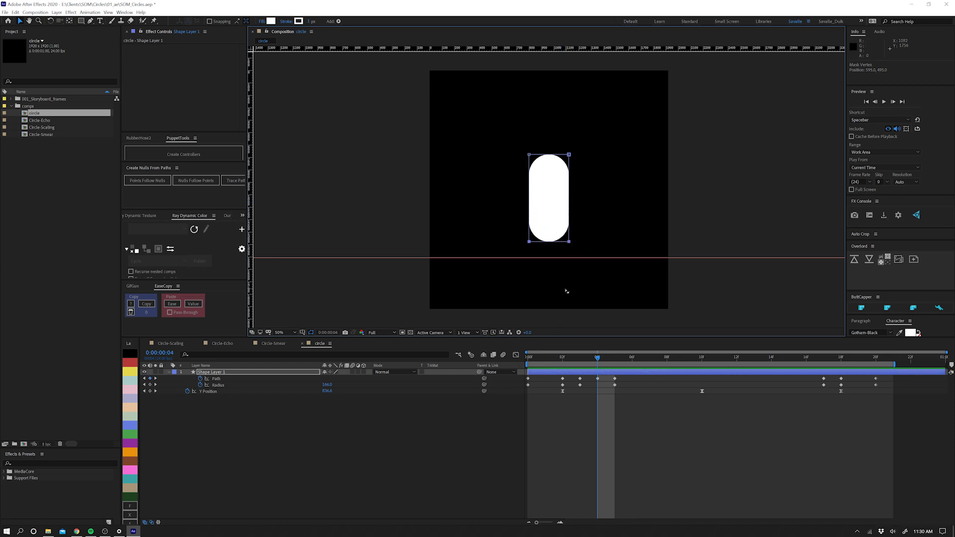
Try a frame-3 Radius change, undo it, then preview the bounce from frame 5.
{"action": "left_click", "coordinate": [585, 356]}
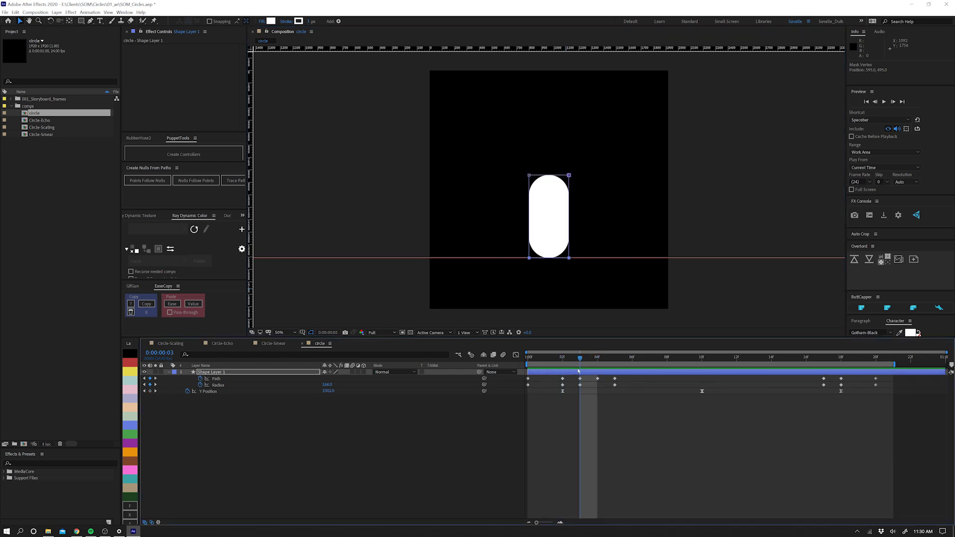
{"action": "left_click", "coordinate": [581, 378]}
{"action": "left_click_drag", "start_coordinate": [326, 385], "coordinate": [380, 384]}
{"action": "key", "text": "ctrl+z"}
{"action": "left_click_drag", "start_coordinate": [596, 358], "coordinate": [612, 361]}
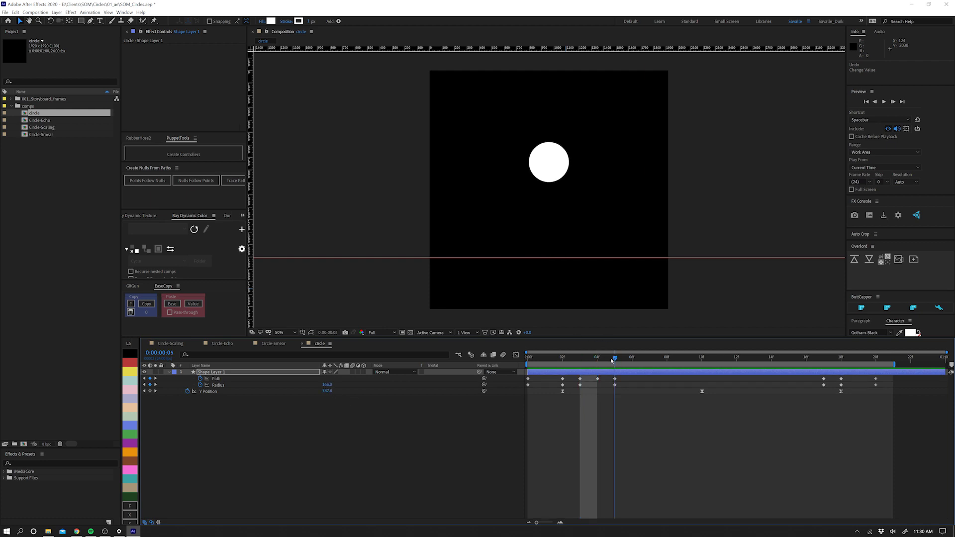
{"action": "key", "text": "space"}
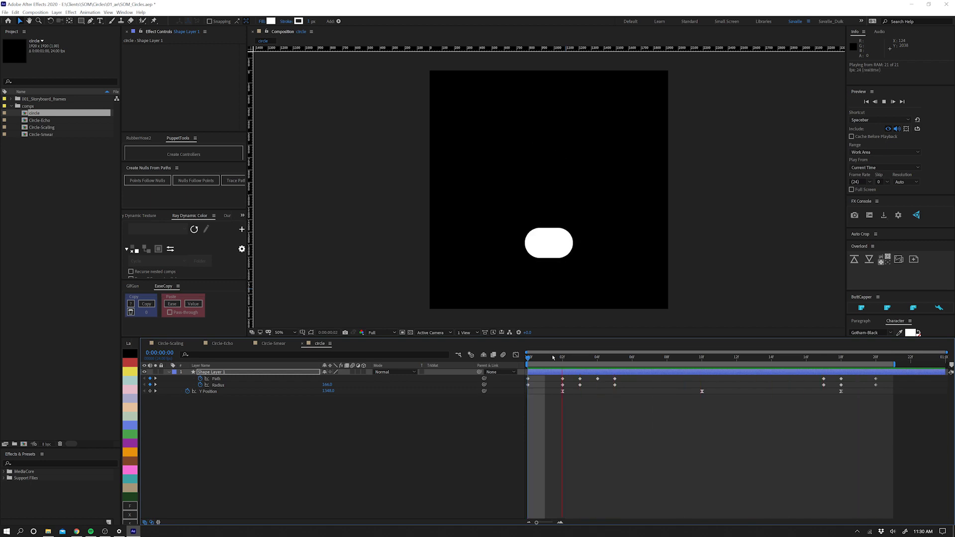
{"action": "key", "text": "space"}
{"action": "left_click", "coordinate": [240, 343]}
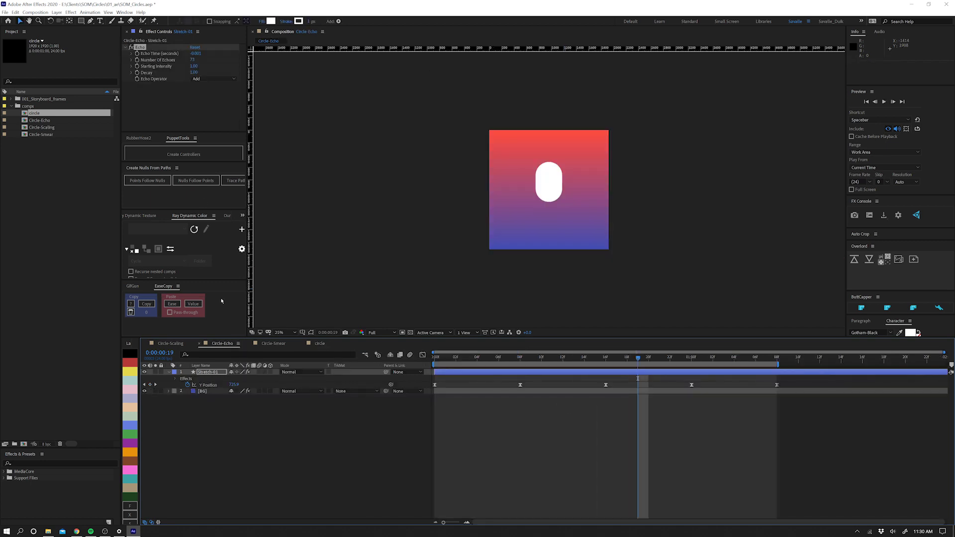
{"action": "left_click", "coordinate": [320, 344]}
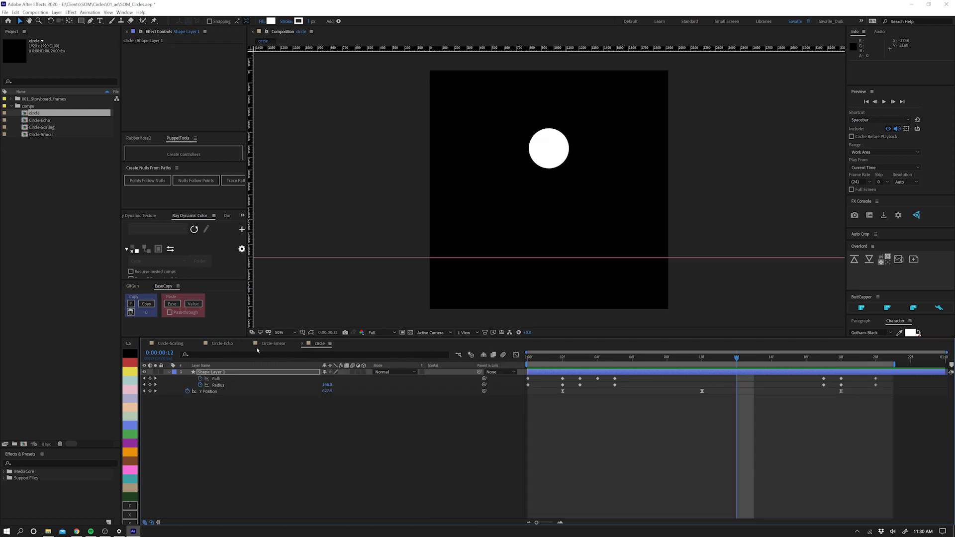
{"action": "left_click", "coordinate": [170, 343]}
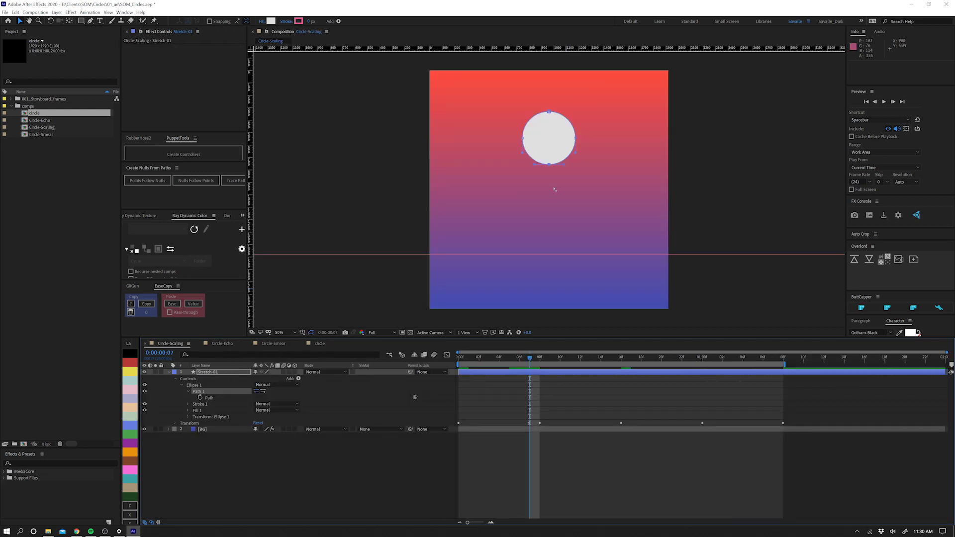
{"action": "left_click", "coordinate": [319, 344]}
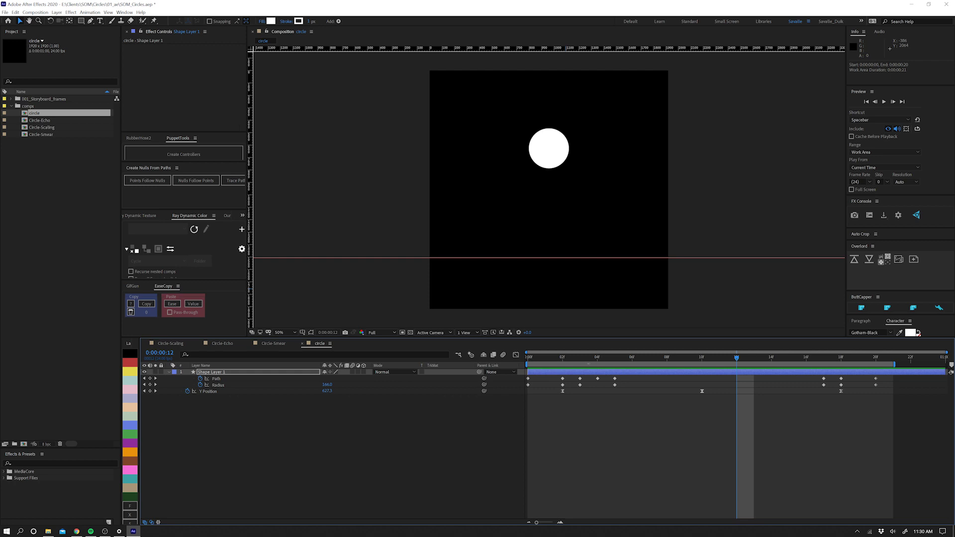
{"action": "key", "text": "j"}
{"action": "key", "text": "j"}
{"action": "key", "text": "j"}
{"action": "key", "text": "k"}
{"action": "key", "text": "j"}
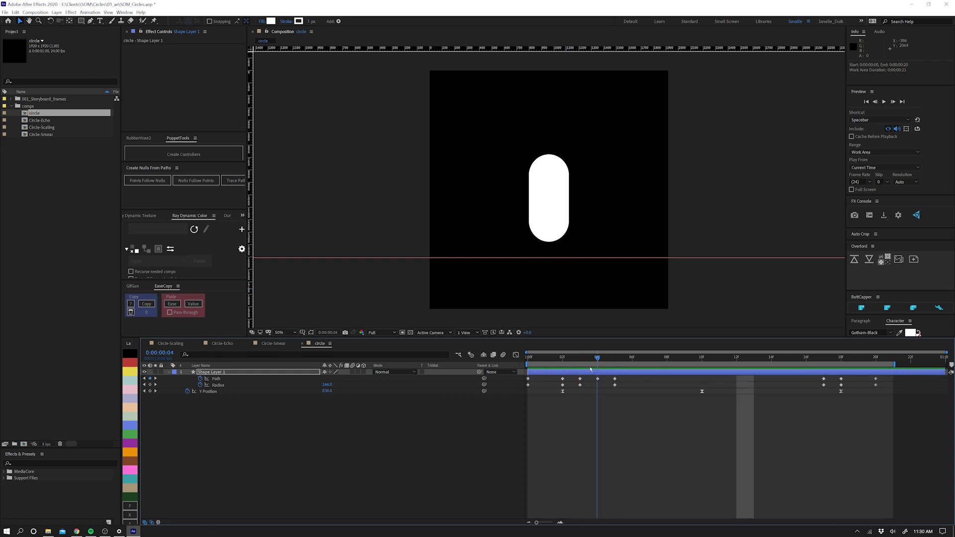
{"action": "key", "text": "k"}
{"action": "key", "text": "j"}
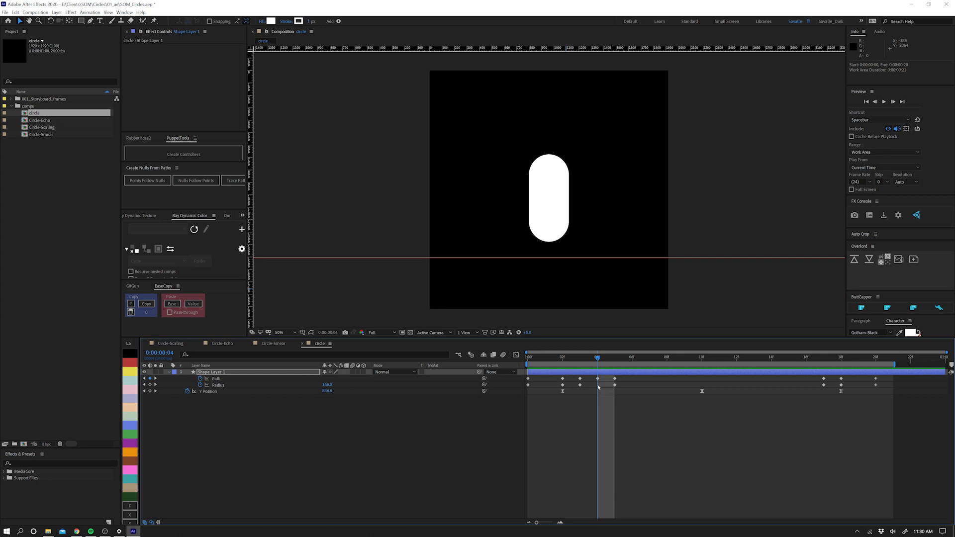
{"action": "left_click", "coordinate": [598, 379]}
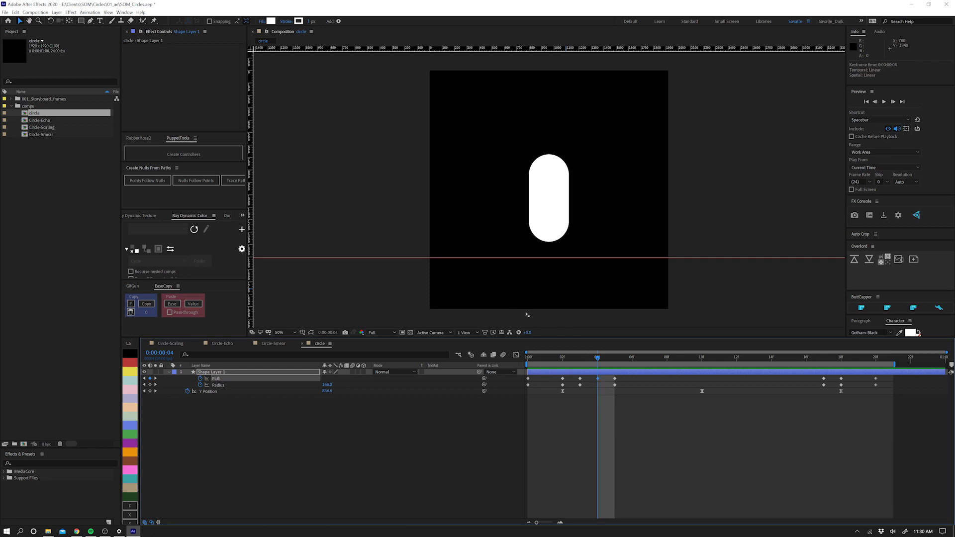
{"action": "left_click_drag", "start_coordinate": [518, 250], "coordinate": [565, 200]}
{"action": "key", "text": "space"}
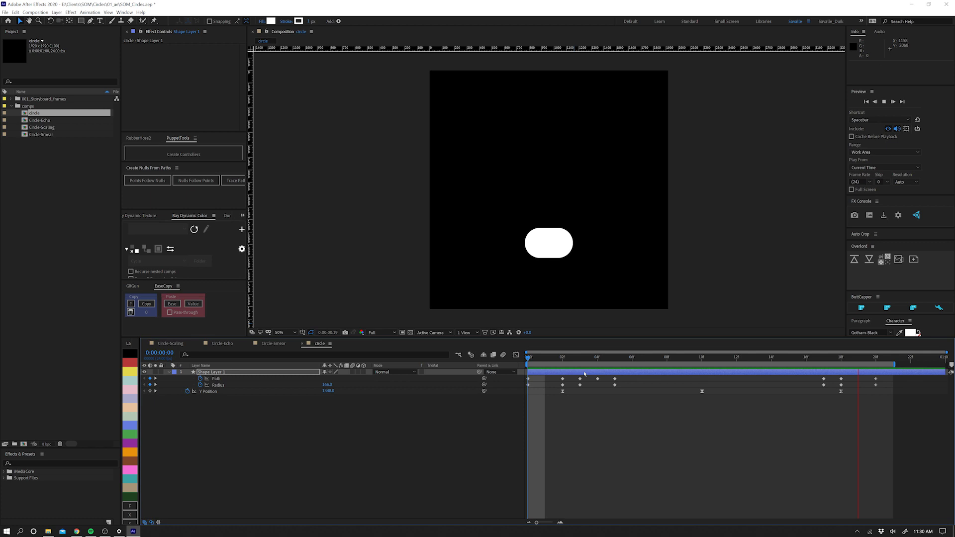
{"action": "key", "text": "space"}
{"action": "left_click", "coordinate": [579, 359]}
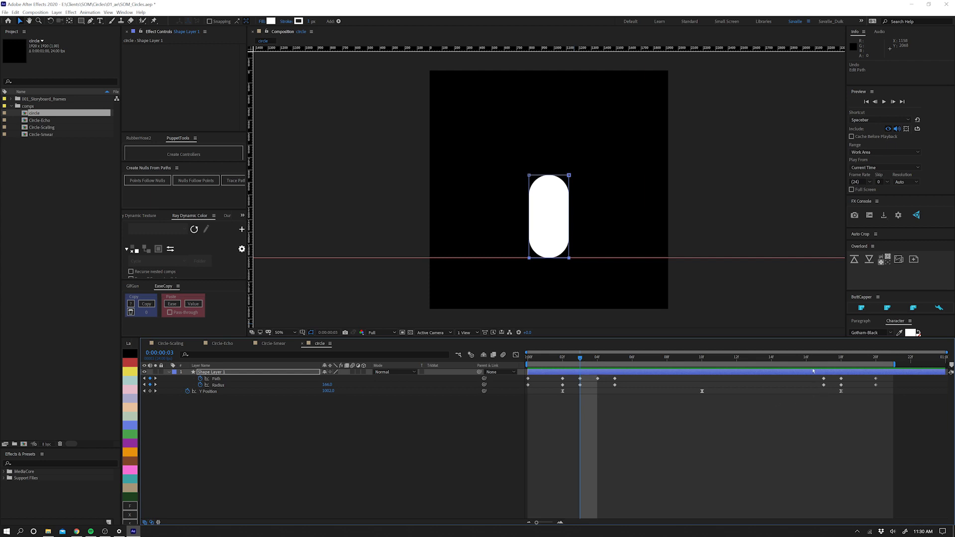
Copy the frame-16 round-circle keyframes to frame 17 and stretch it into a tall capsule.
{"action": "left_click_drag", "start_coordinate": [807, 360], "coordinate": [699, 376]}
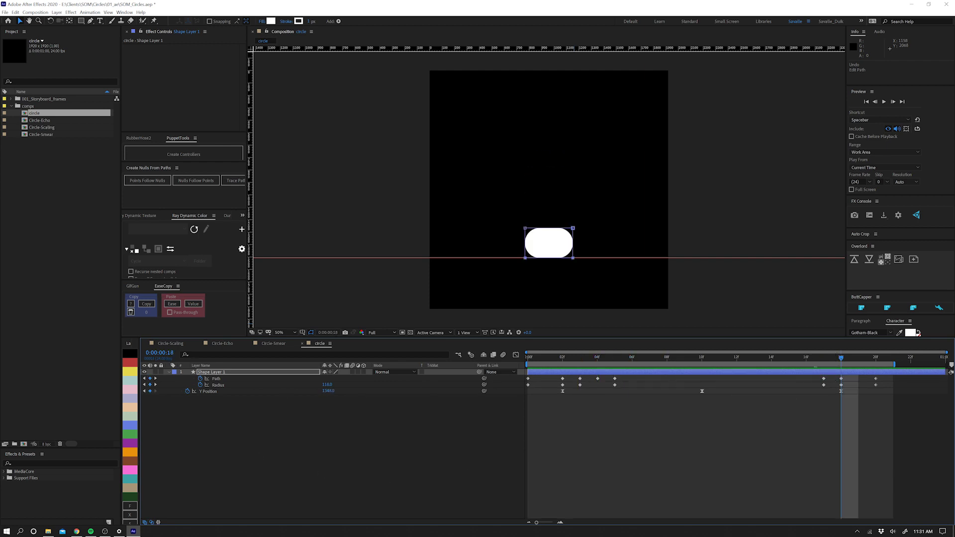
{"action": "key", "text": "Page_Up"}
{"action": "key", "text": "Page_Up"}
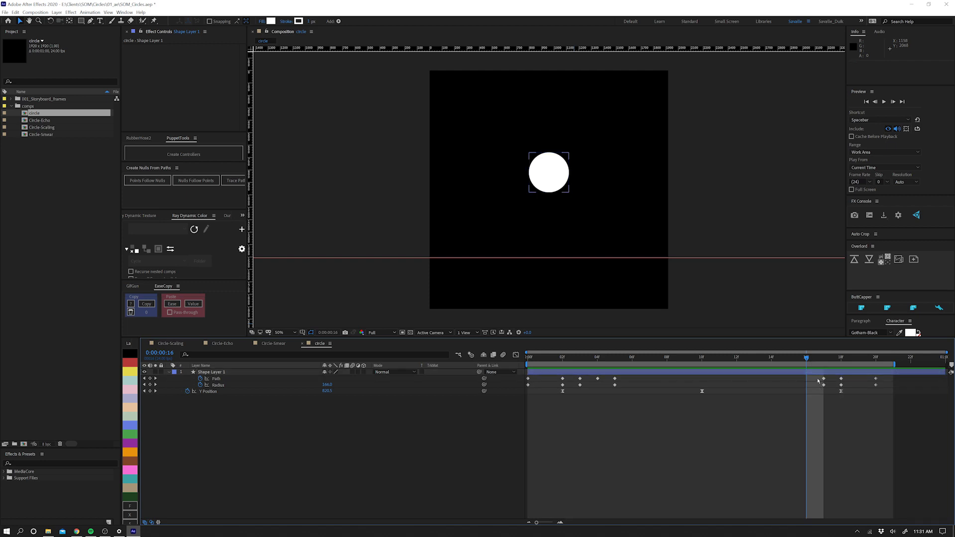
{"action": "mouse_move", "coordinate": [818, 375]}
{"action": "left_mouse_down"}
{"action": "mouse_move", "coordinate": [825, 387]}
{"action": "mouse_move", "coordinate": [810, 375]}
{"action": "left_mouse_up"}
{"action": "key", "text": "Page_Down"}
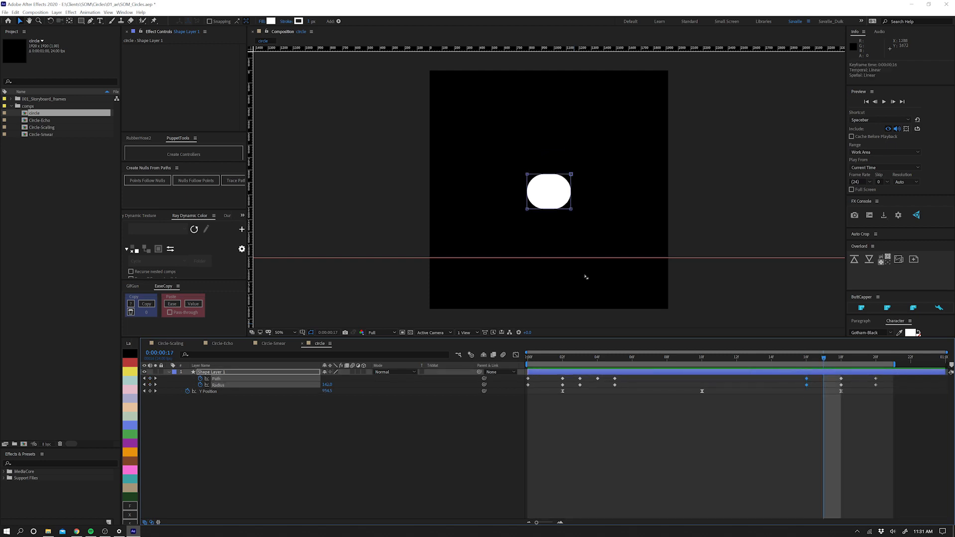
{"action": "key", "text": "ctrl+c"}
{"action": "key", "text": "ctrl+v"}
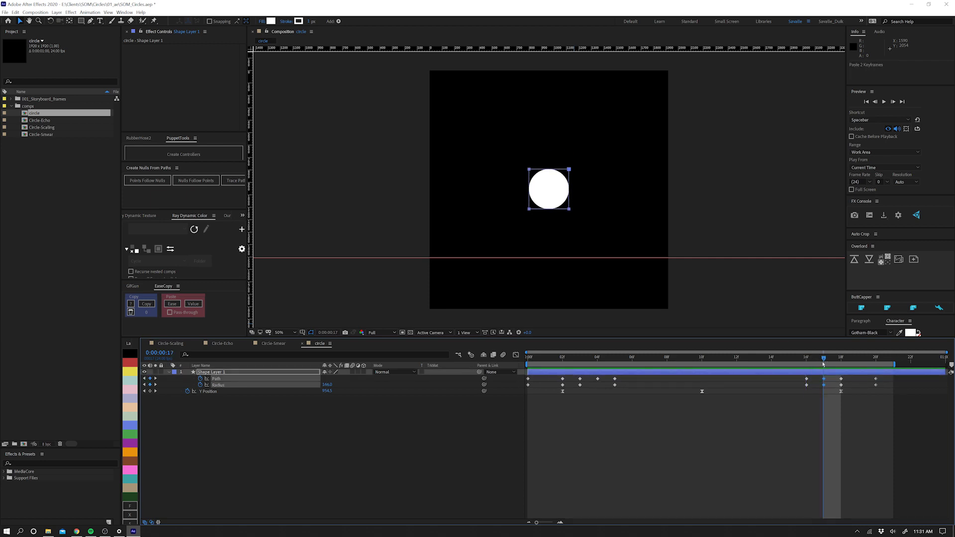
{"action": "left_click_drag", "start_coordinate": [518, 205], "coordinate": [569, 259]}
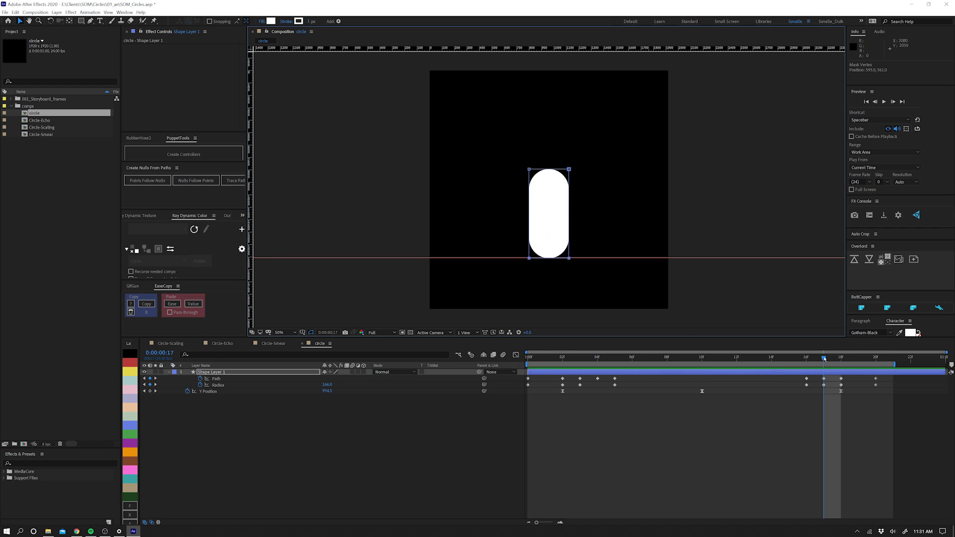
Compare the shapes at frames 16 and 17 and preview the bounce.
{"action": "mouse_move", "coordinate": [824, 358]}
{"action": "left_mouse_down"}
{"action": "mouse_move", "coordinate": [814, 360]}
{"action": "mouse_move", "coordinate": [822, 365]}
{"action": "left_mouse_up"}
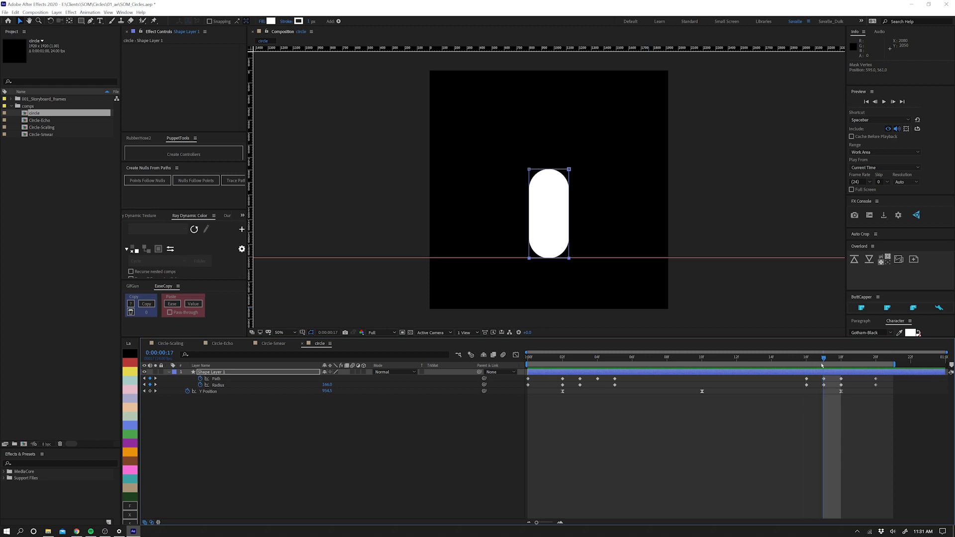
{"action": "key", "text": "space"}
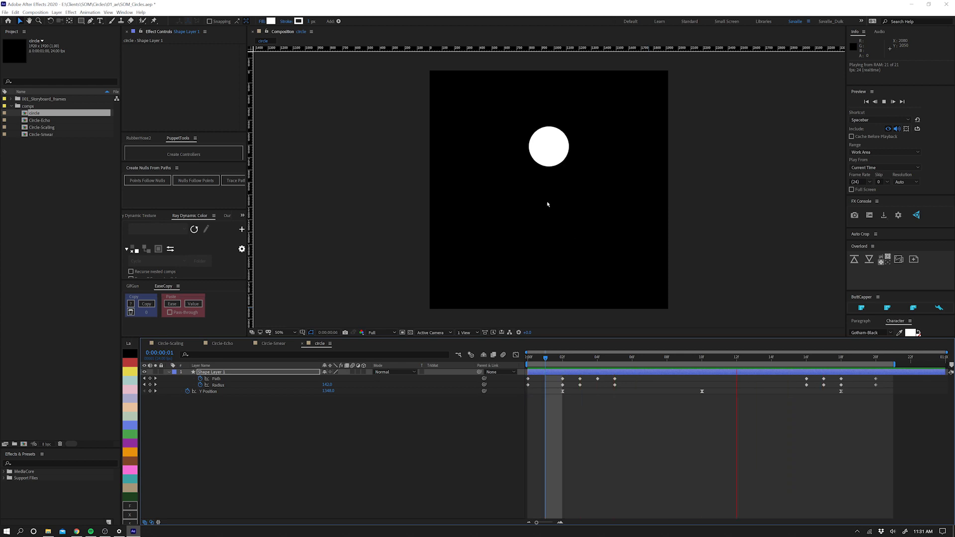
{"action": "left_click", "coordinate": [220, 380]}
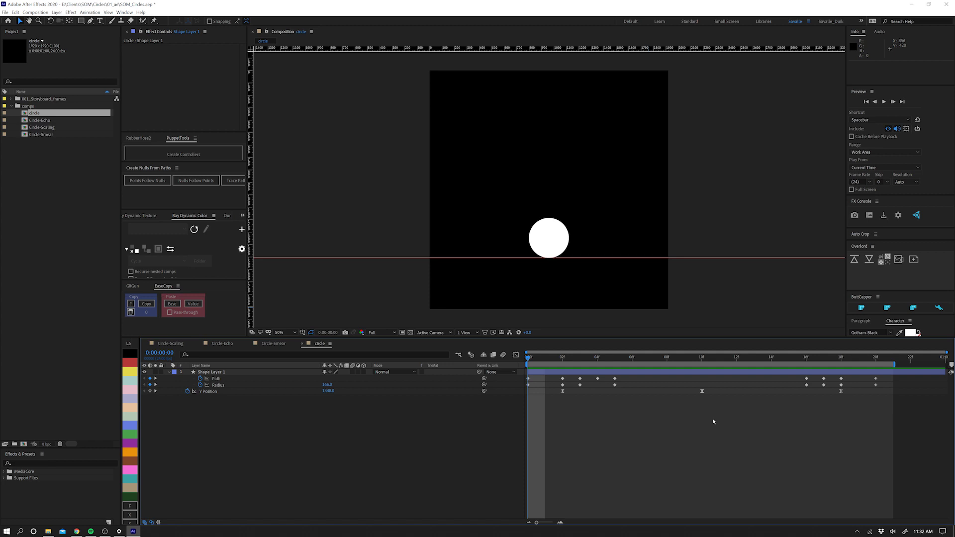
Rename Shape Layer 1 to 'circle'.
{"action": "left_click", "coordinate": [208, 373]}
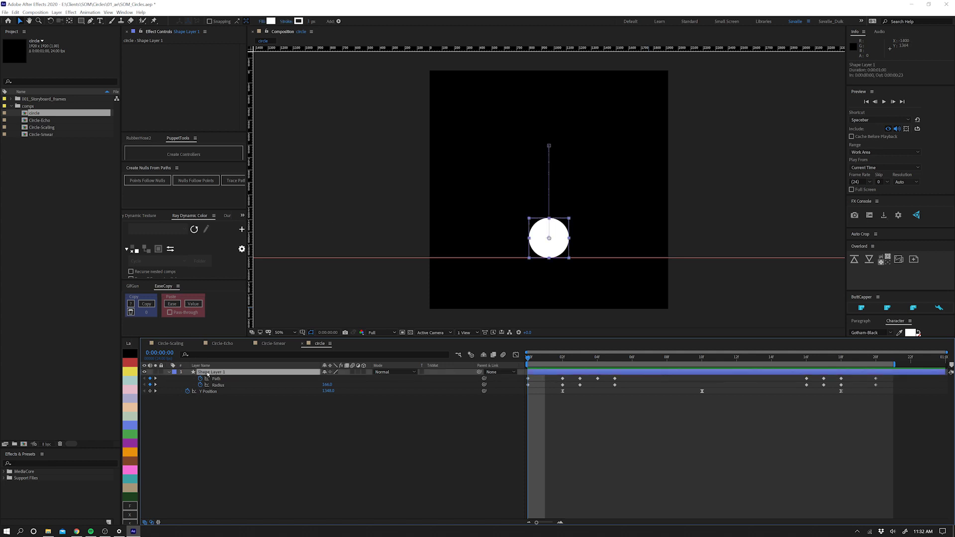
{"action": "key", "text": "Return"}
{"action": "type", "text": "circle"}
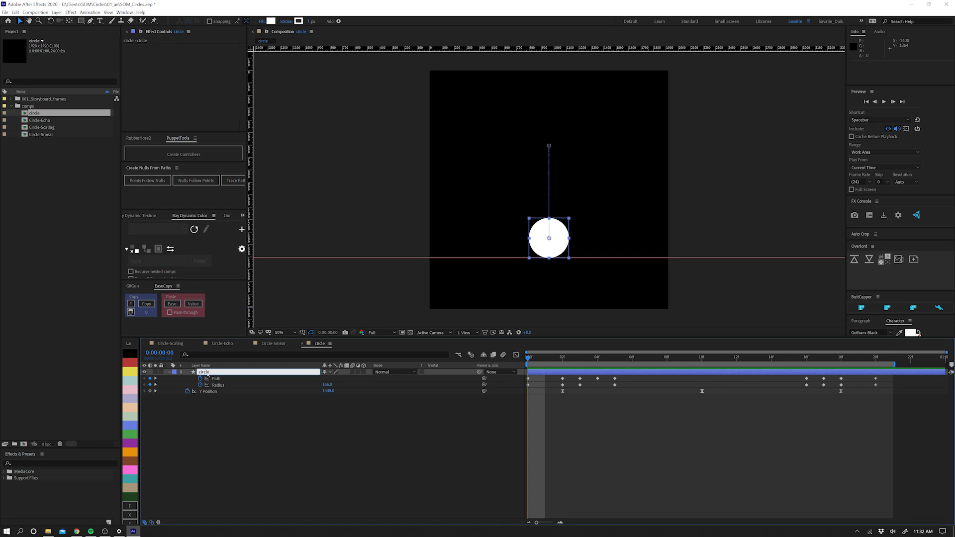
{"action": "key", "text": "Return"}
{"action": "left_click", "coordinate": [251, 444]}
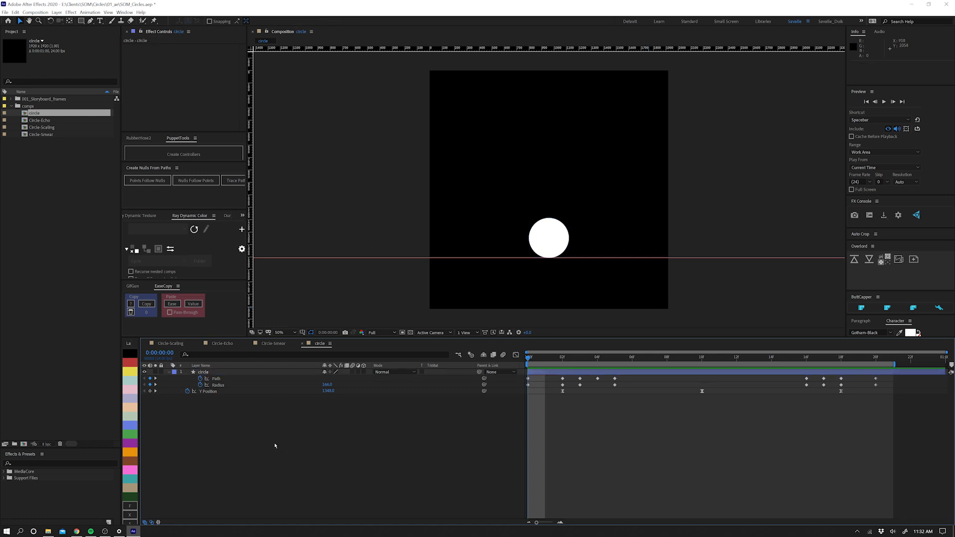
Preview the bounce, try tilting the circle to 36 degrees, then undo the rotation.
{"action": "key", "text": "space"}
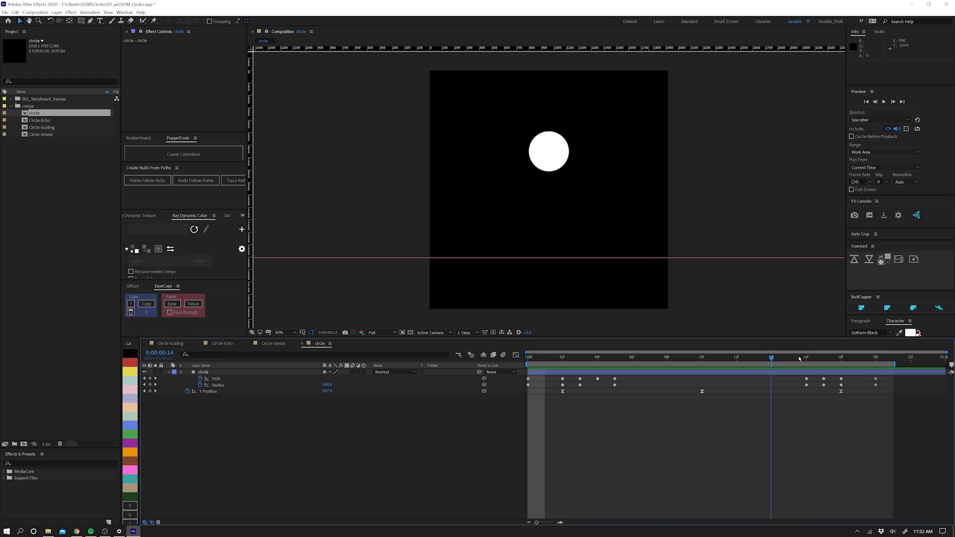
{"action": "key", "text": "space"}
{"action": "key", "text": "ctrl+a"}
{"action": "key", "text": "r"}
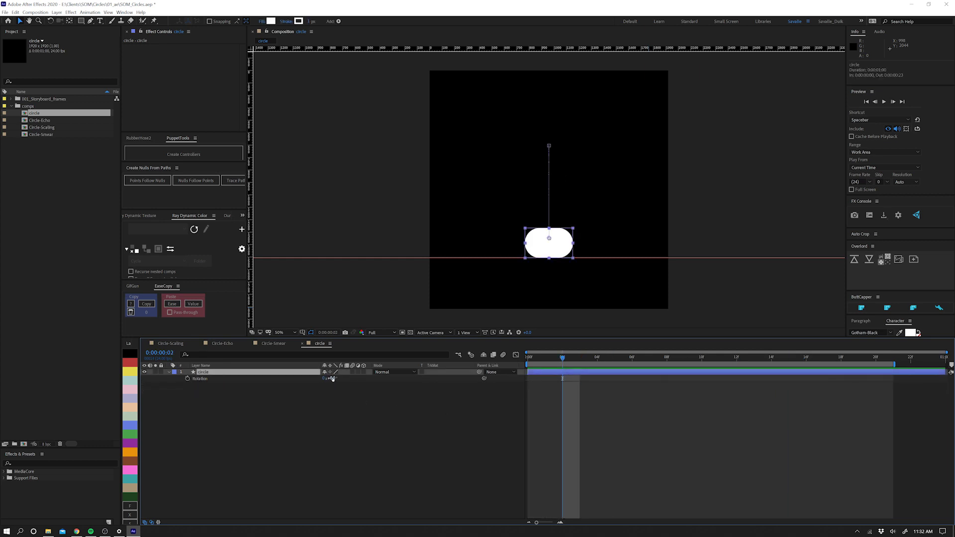
{"action": "left_click_drag", "start_coordinate": [332, 378], "coordinate": [350, 378]}
{"action": "key", "text": "space"}
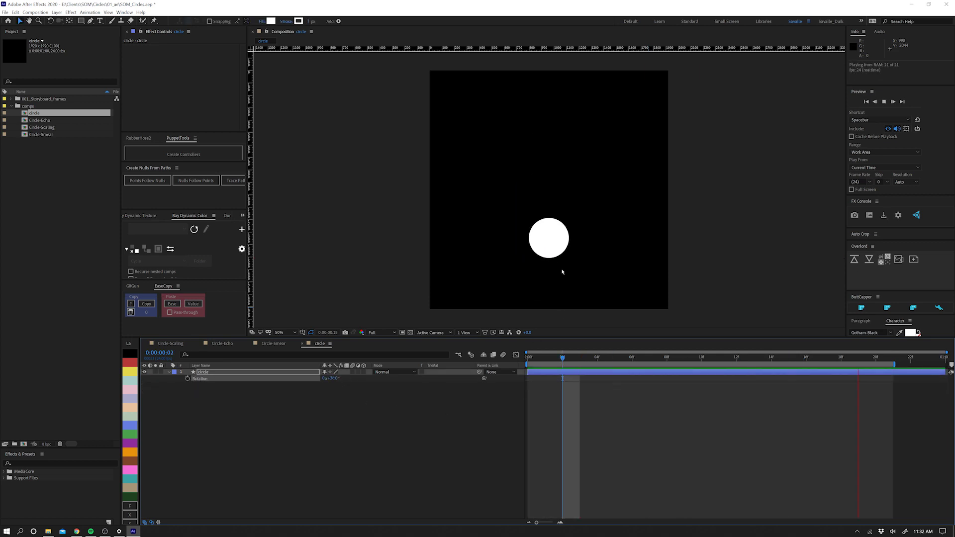
{"action": "key", "text": "space"}
{"action": "key", "text": "ctrl+z"}
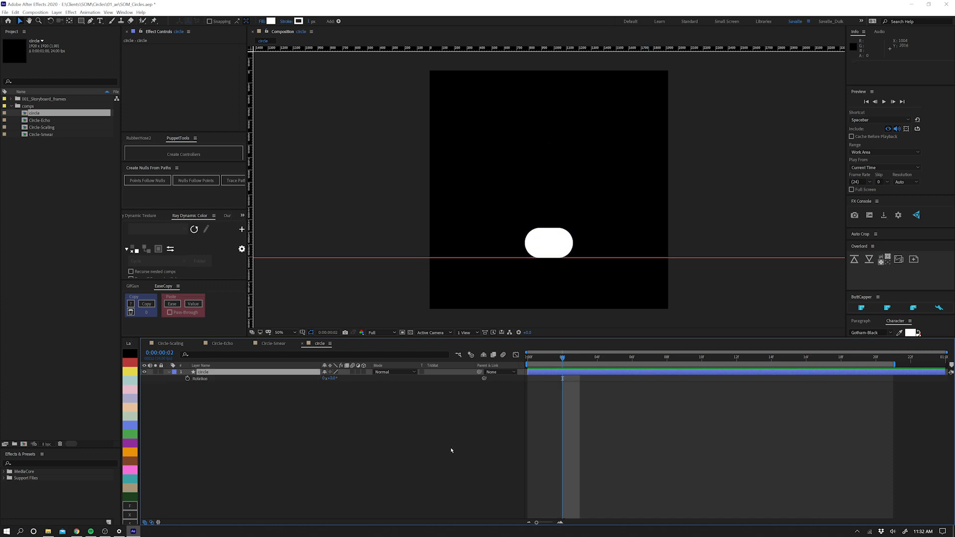
Return to the first frame and create a new null layer with Ctrl+Alt+Shift+Y.
{"action": "left_click", "coordinate": [451, 450]}
{"action": "key", "text": "Page_Up"}
{"action": "key", "text": "Page_Up"}
{"action": "left_click", "coordinate": [535, 375]}
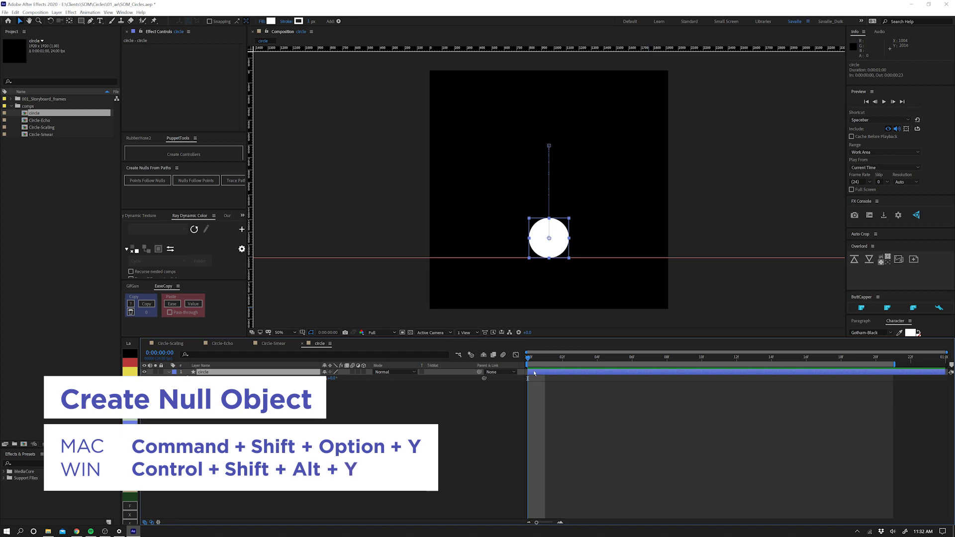
{"action": "key", "text": "ctrl+shift+alt+y"}
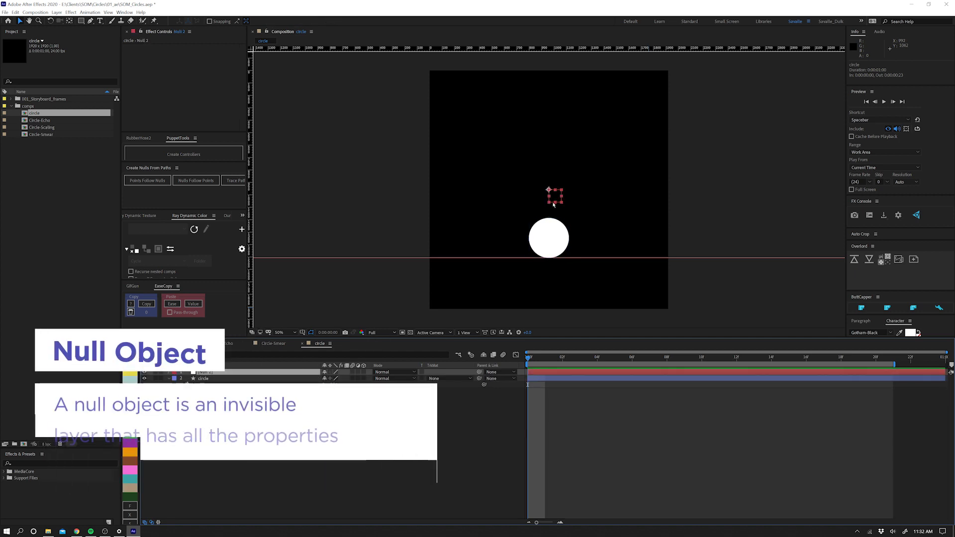
Replace the null with one from Layer > New > Null Object, moved down to the circle's base.
{"action": "key", "text": "ctrl+z"}
{"action": "left_click", "coordinate": [56, 12]}
{"action": "mouse_move", "coordinate": [99, 21]}
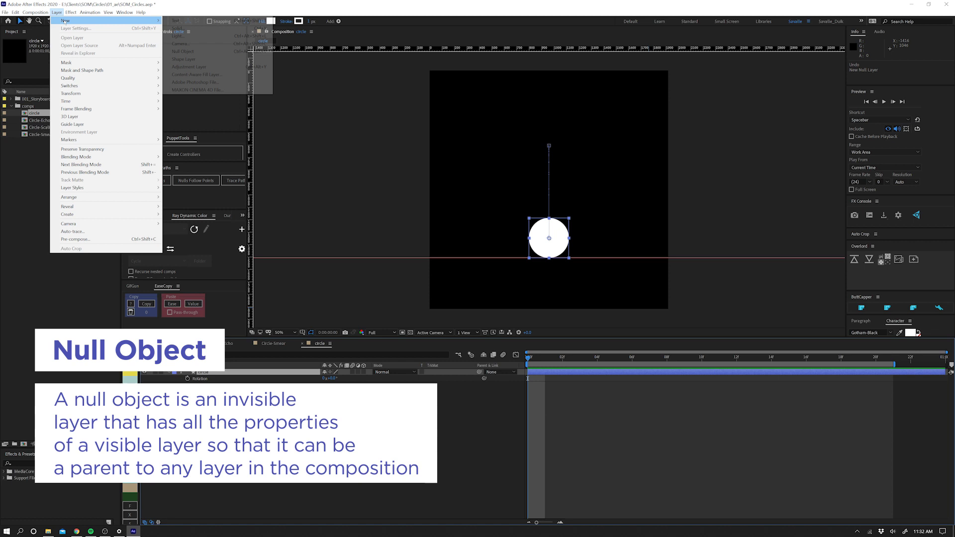
{"action": "left_click", "coordinate": [192, 53]}
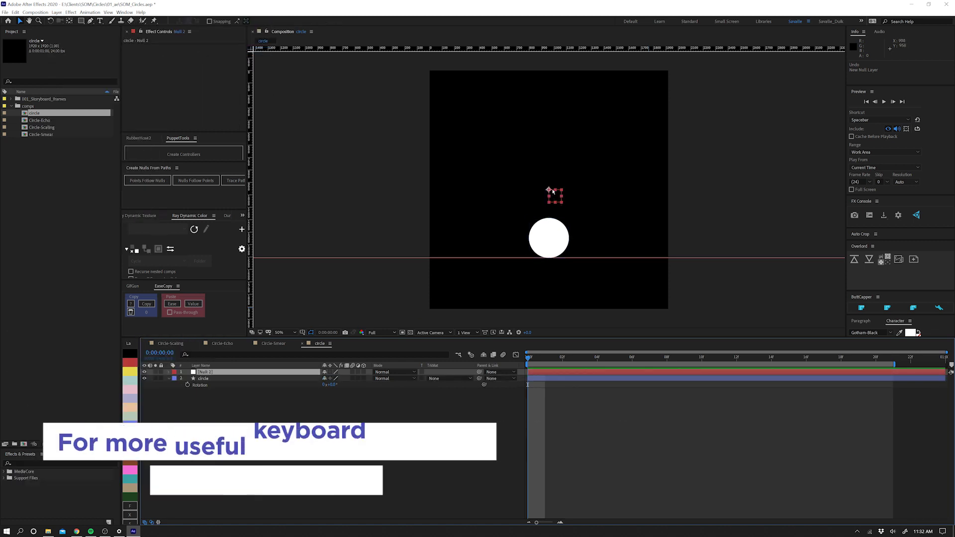
{"action": "left_click_drag", "start_coordinate": [549, 188], "coordinate": [549, 261]}
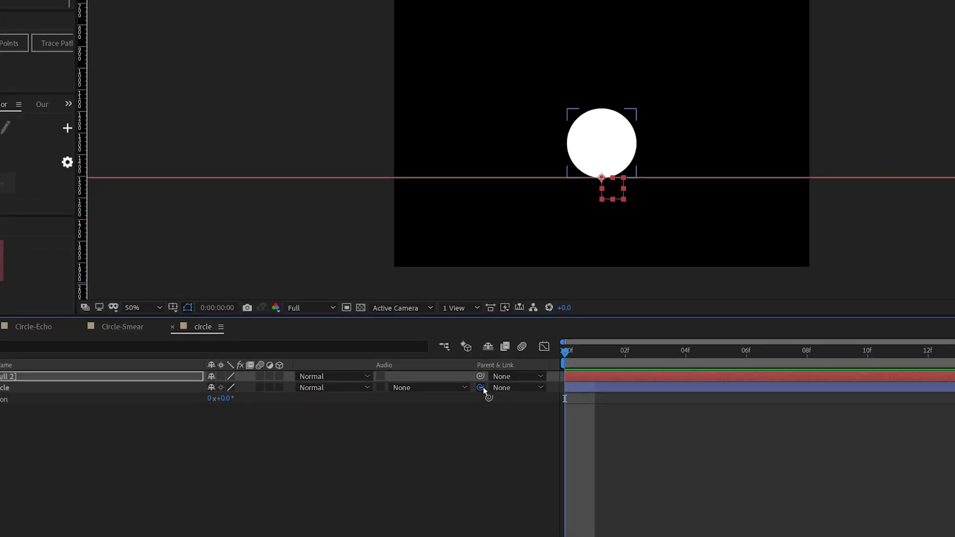
Parent the circle to the null, rename the null 'rotate', and label both layers green.
{"action": "left_click_drag", "start_coordinate": [480, 378], "coordinate": [220, 381]}
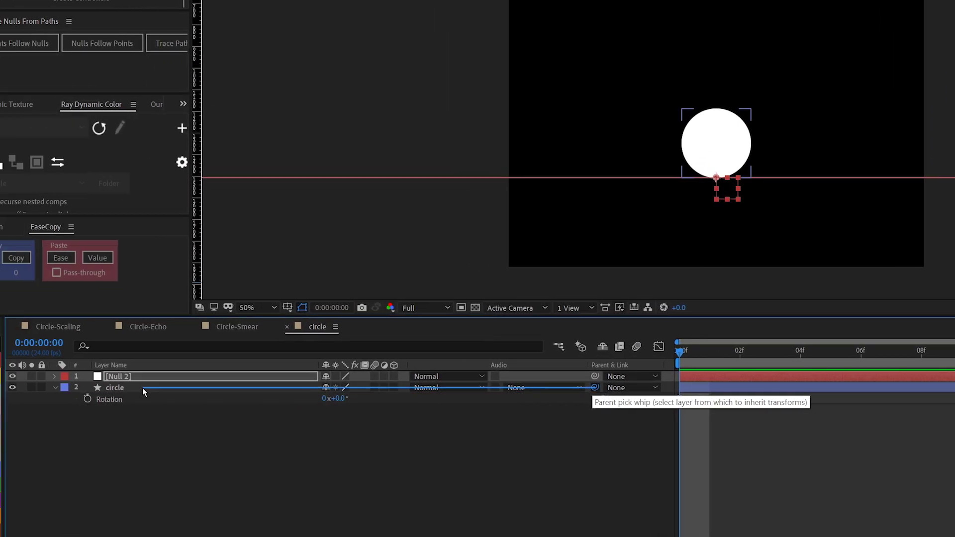
{"action": "left_click_drag", "start_coordinate": [143, 387], "coordinate": [138, 376]}
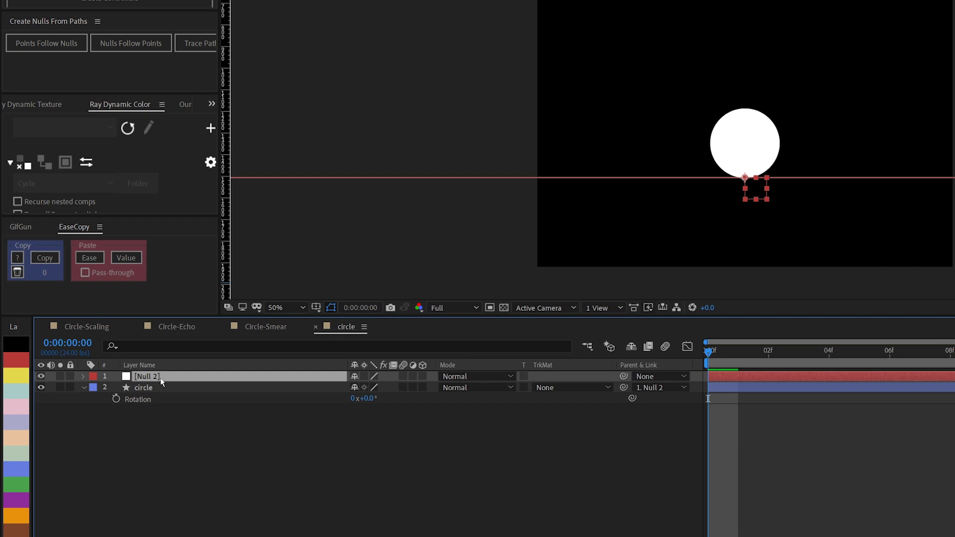
{"action": "key", "text": "Return"}
{"action": "type", "text": "rotate"}
{"action": "key", "text": "Return"}
{"action": "left_click_drag", "start_coordinate": [169, 422], "coordinate": [164, 359]}
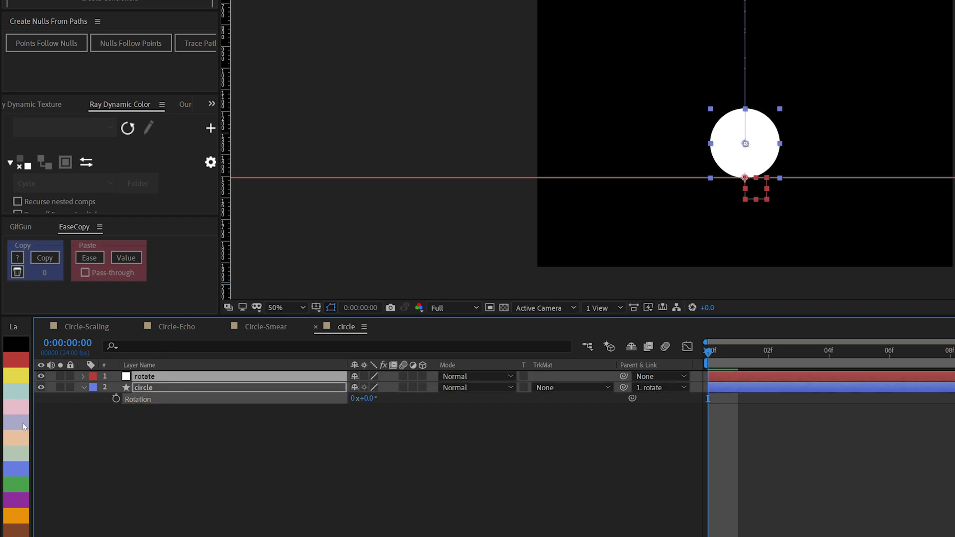
{"action": "left_click", "coordinate": [22, 482]}
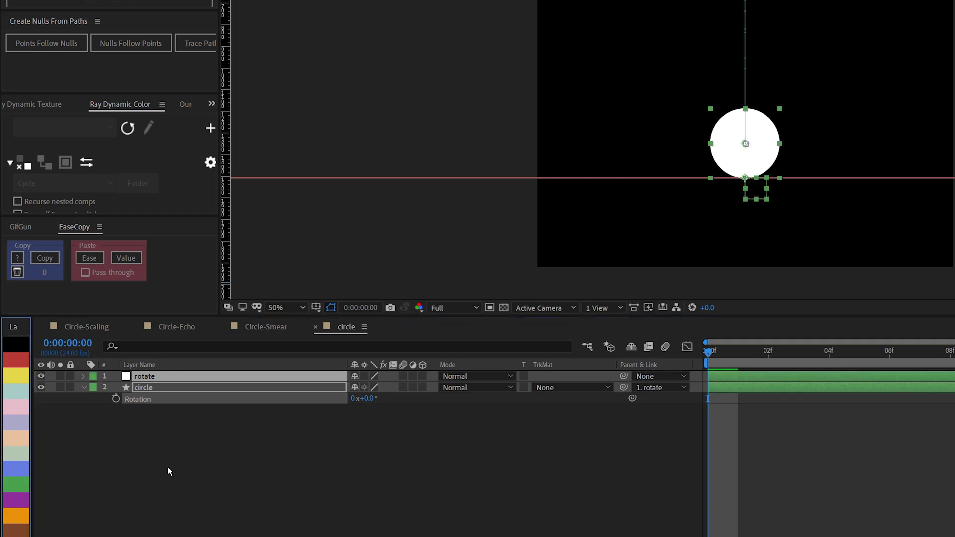
{"action": "left_click", "coordinate": [205, 403]}
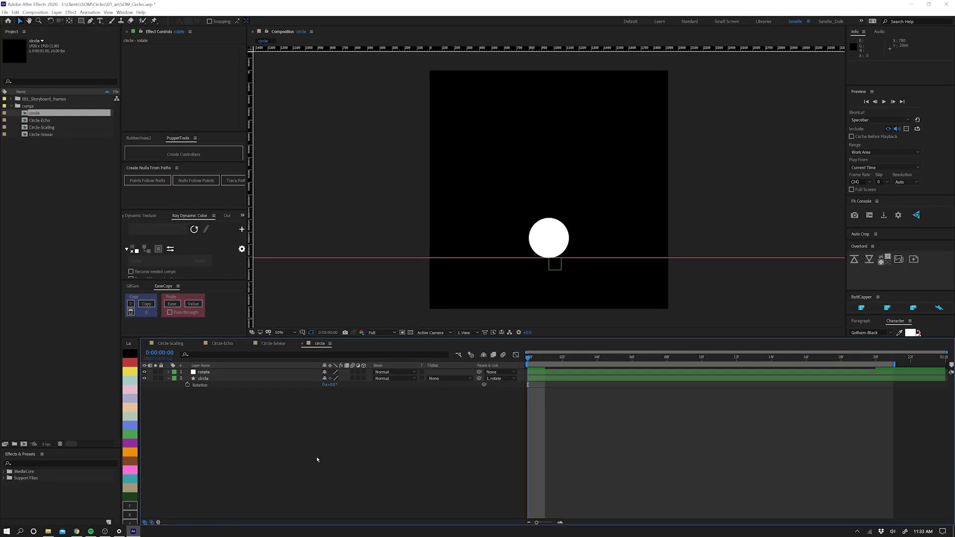
Rotate the rotate null 30°, preview the tilted bounce, then reset it to 0.
{"action": "left_click", "coordinate": [214, 371]}
{"action": "key", "text": "r"}
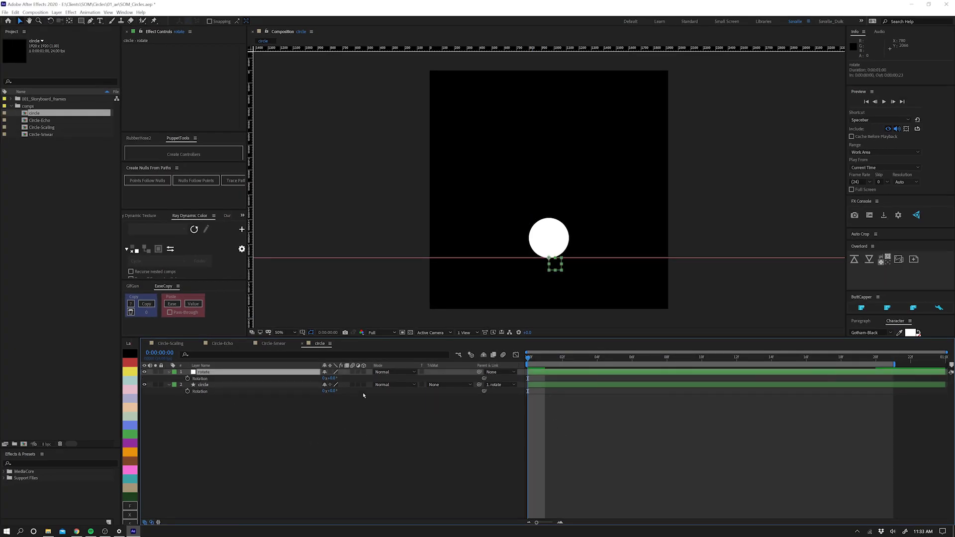
{"action": "mouse_move", "coordinate": [330, 379]}
{"action": "left_mouse_down"}
{"action": "mouse_move", "coordinate": [343, 379]}
{"action": "mouse_move", "coordinate": [335, 378]}
{"action": "left_mouse_up"}
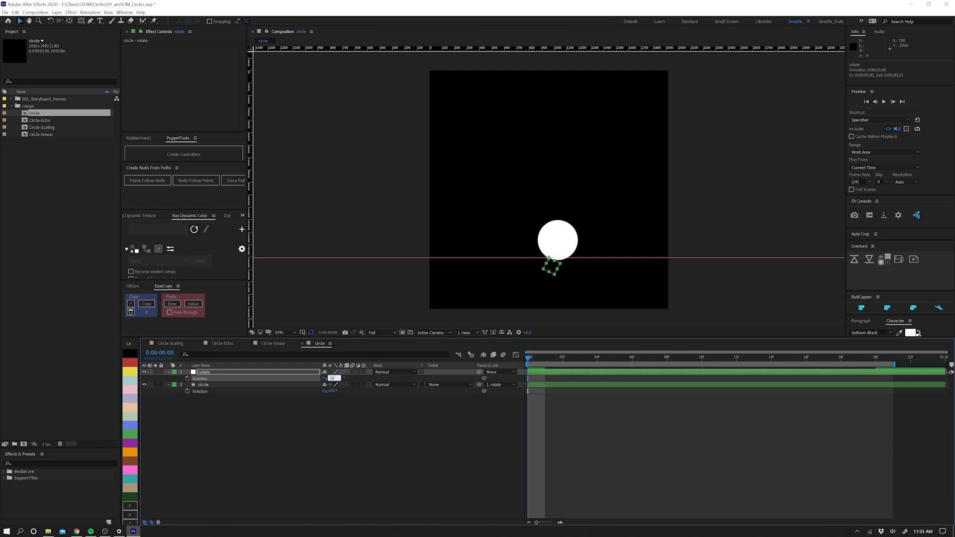
{"action": "key", "text": "Return"}
{"action": "left_click", "coordinate": [442, 482]}
{"action": "key", "text": "space"}
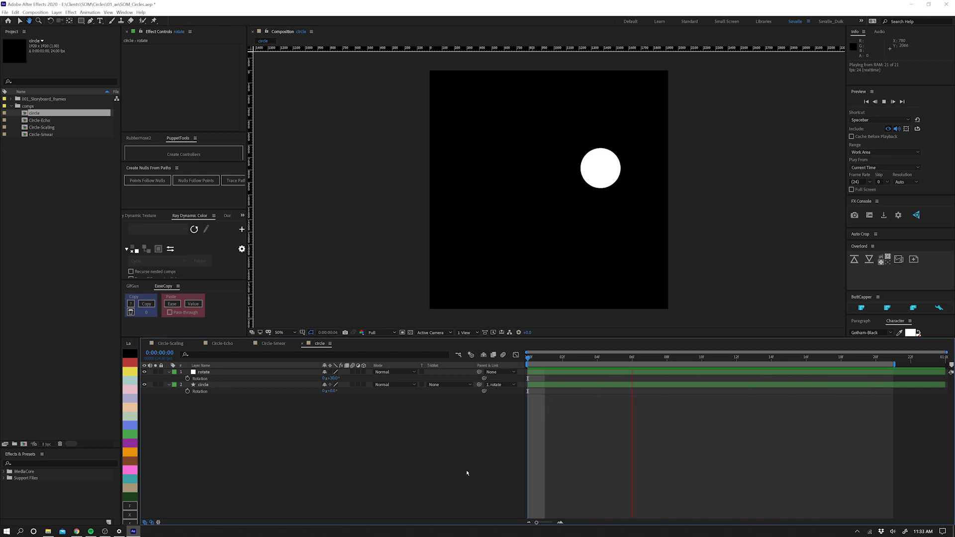
{"action": "key", "text": "space"}
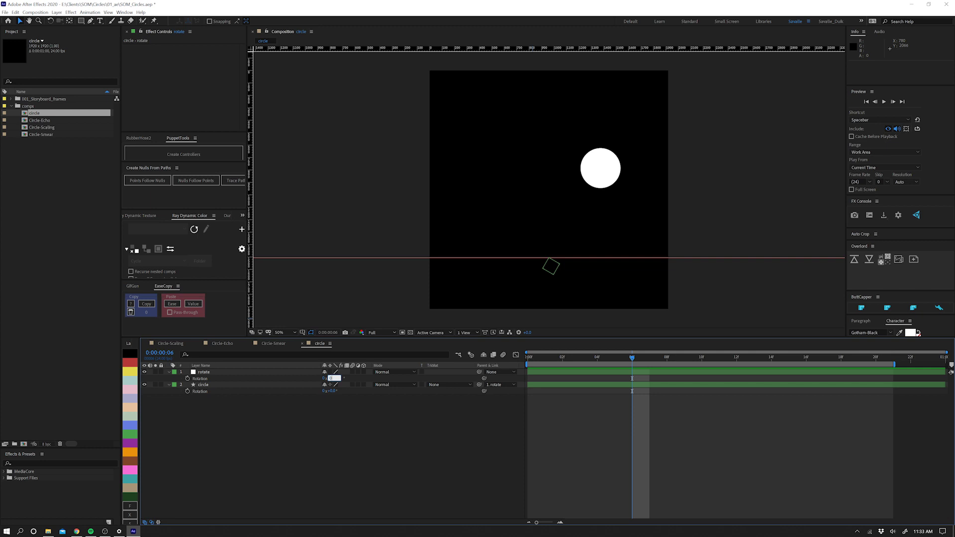
{"action": "key", "text": "Return"}
Jump to the circle's Y Position keyframe at 10f and set the null's rotation to 30°.
{"action": "left_click", "coordinate": [547, 387]}
{"action": "key", "text": "u"}
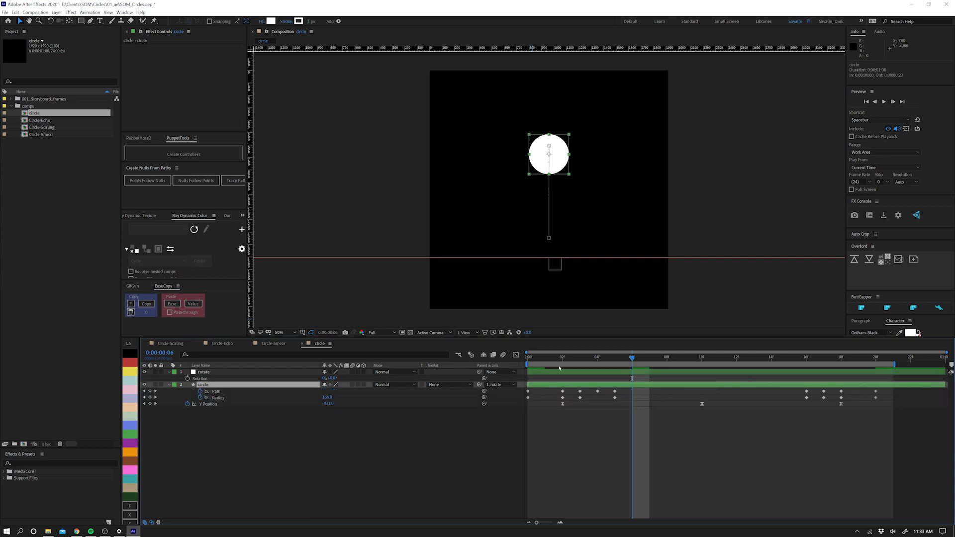
{"action": "key", "text": "k"}
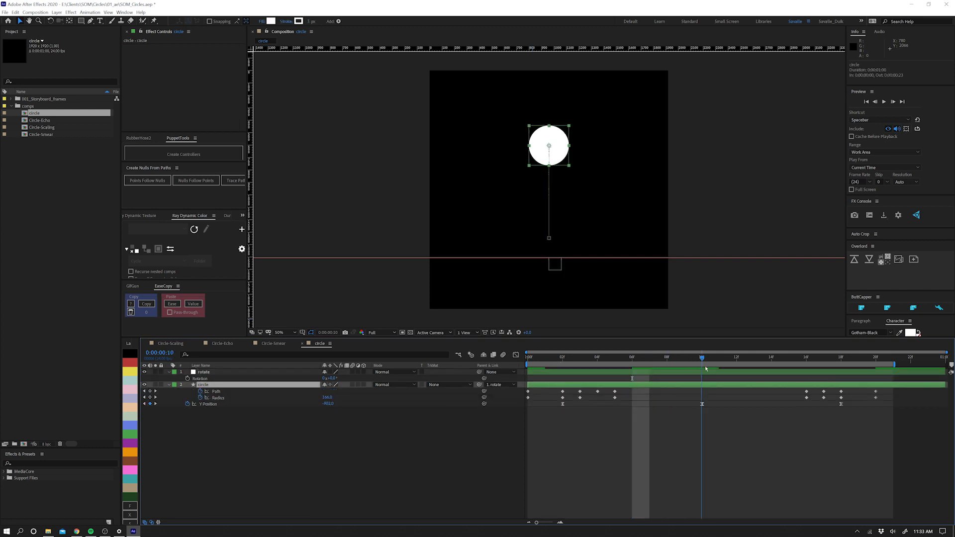
{"action": "left_click_drag", "start_coordinate": [335, 378], "coordinate": [339, 378]}
{"action": "type", "text": "3"}
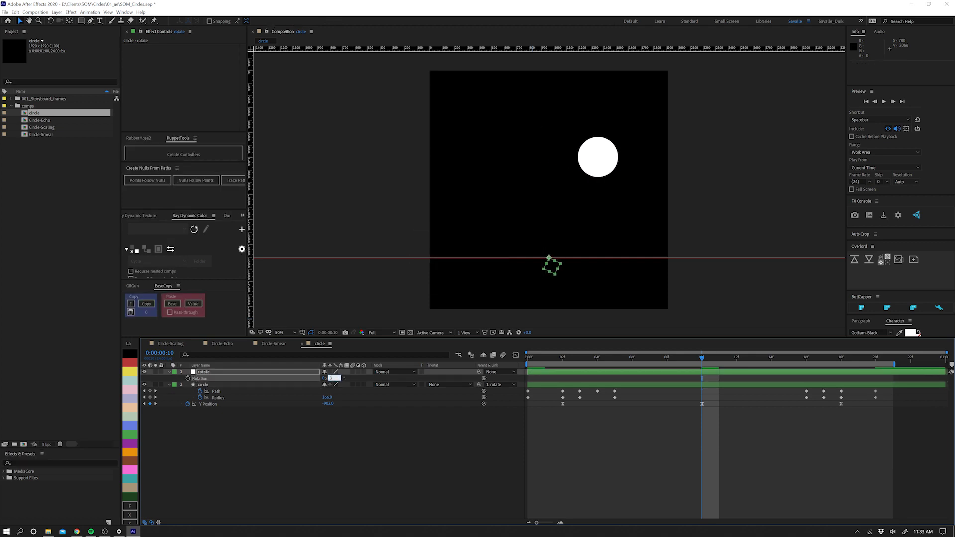
{"action": "type", "text": "0"}
{"action": "key", "text": "Return"}
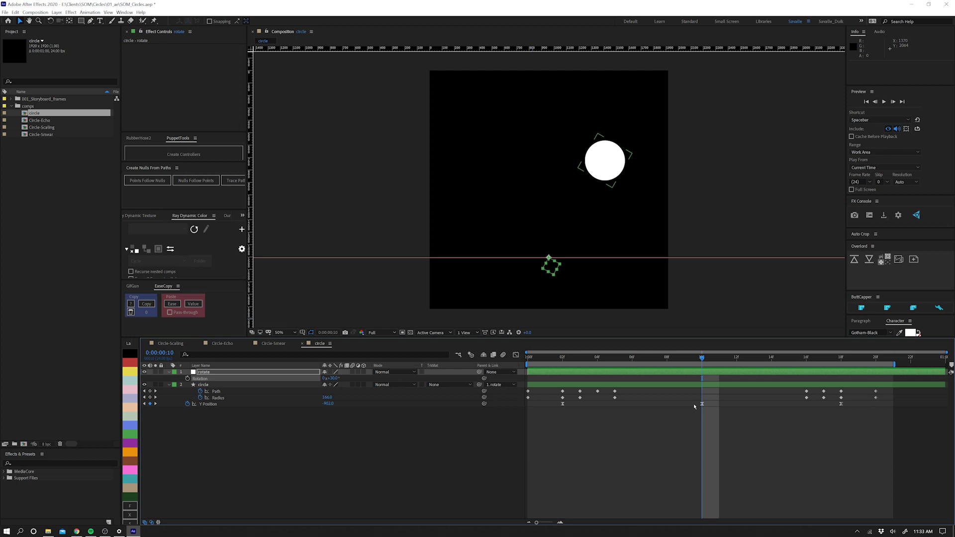
{"action": "left_click", "coordinate": [710, 412]}
Raise the circle's peak Y Position to -1125.
{"action": "left_click", "coordinate": [446, 406]}
{"action": "left_click_drag", "start_coordinate": [324, 405], "coordinate": [263, 429]}
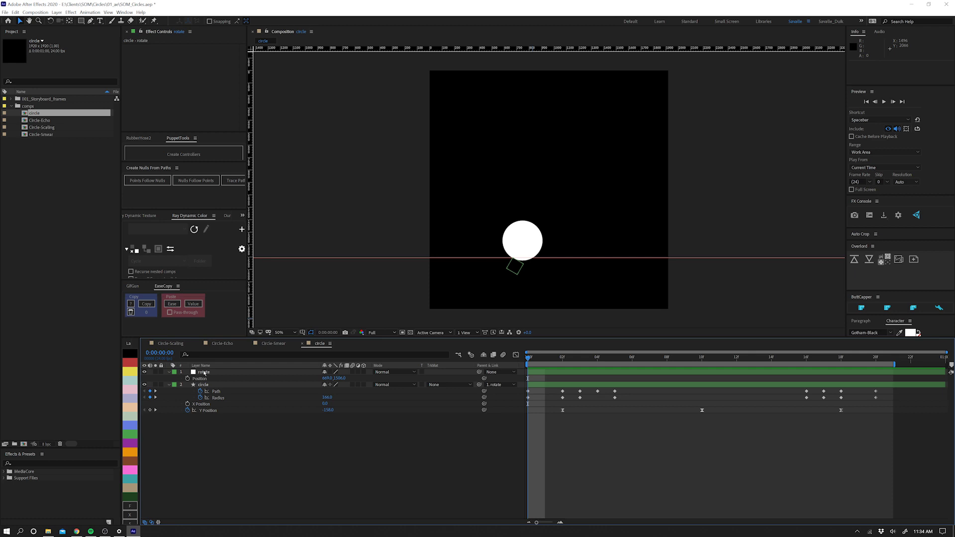
{"action": "left_click", "coordinate": [204, 374]}
Reset the rotate null's rotation to 0 and move it, with the circle, to the right.
{"action": "key", "text": "r"}
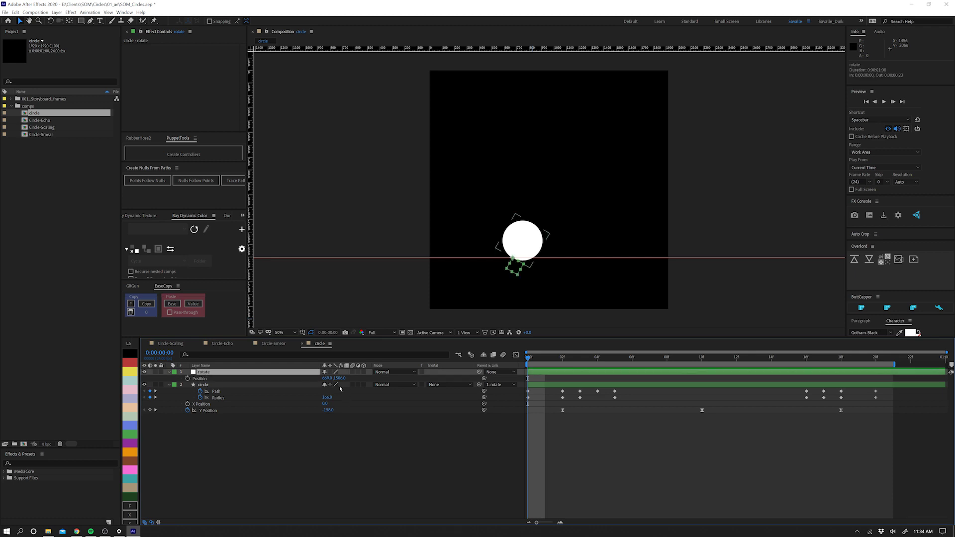
{"action": "left_click_drag", "start_coordinate": [329, 378], "coordinate": [334, 378]}
{"action": "key", "text": "Return"}
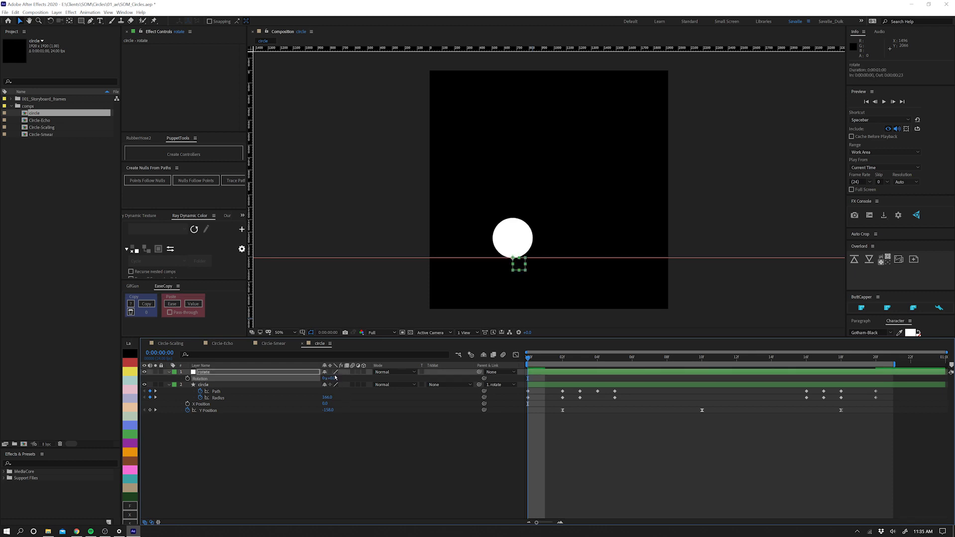
{"action": "key", "text": "p"}
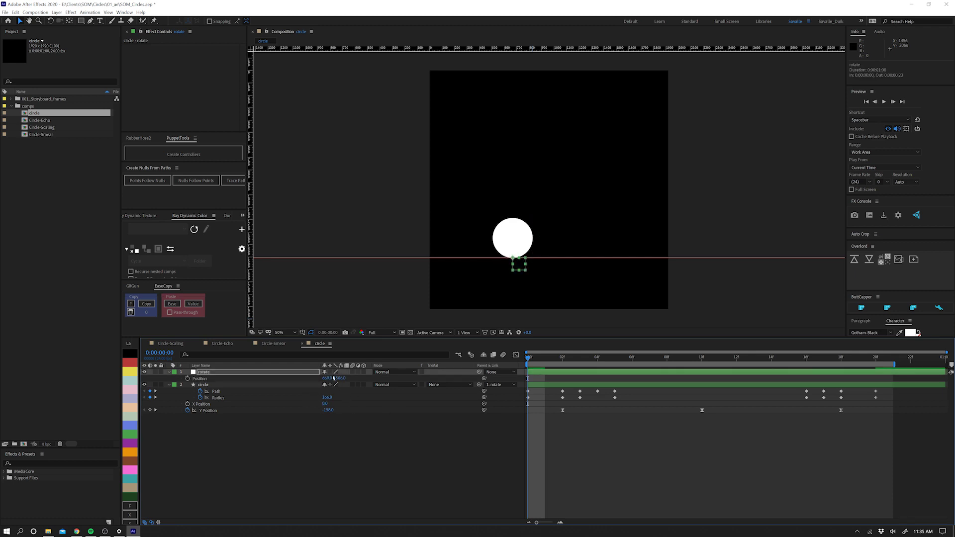
{"action": "left_click_drag", "start_coordinate": [328, 378], "coordinate": [447, 376]}
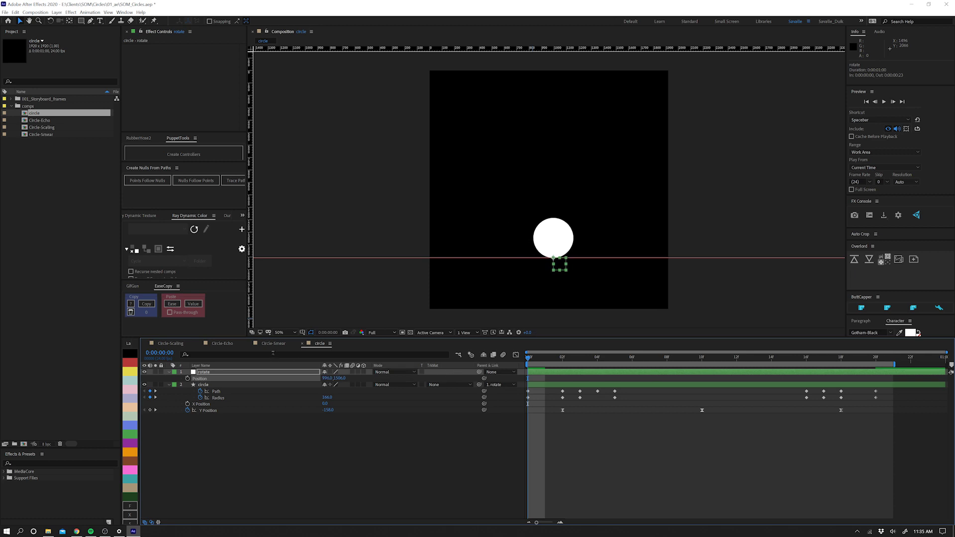
Copy the gradient BG layer from Circle-Smear and paste it beneath the circle layers.
{"action": "left_click", "coordinate": [274, 343]}
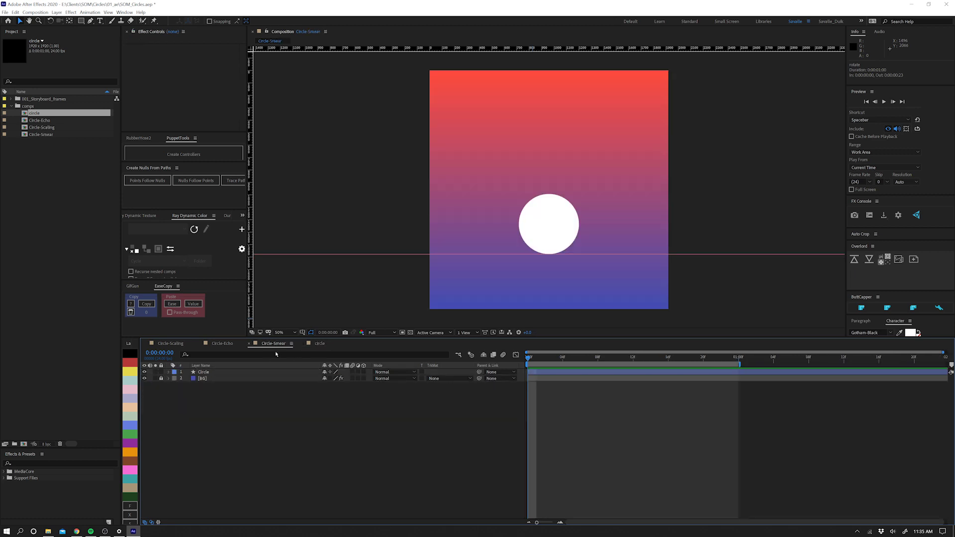
{"action": "left_click", "coordinate": [220, 379]}
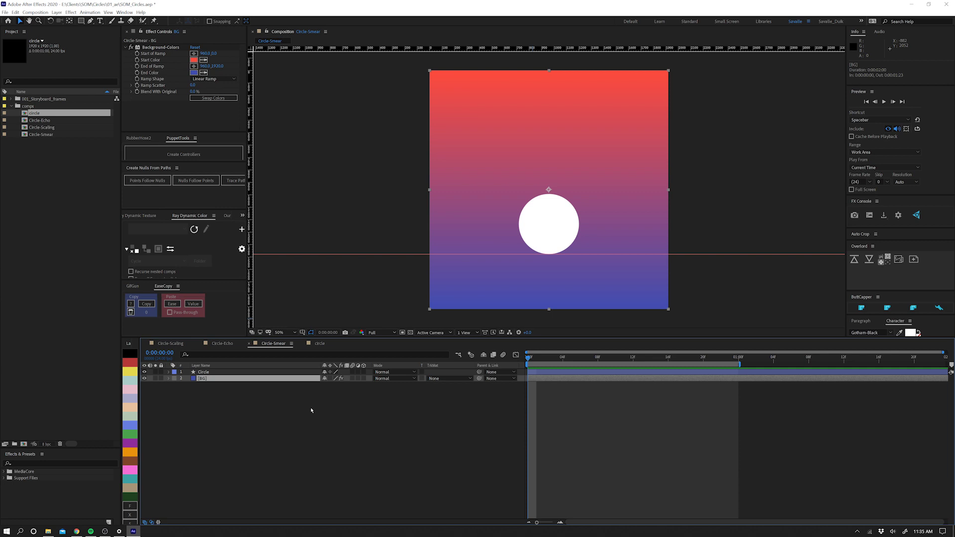
{"action": "key", "text": "ctrl+c"}
{"action": "left_click", "coordinate": [319, 343]}
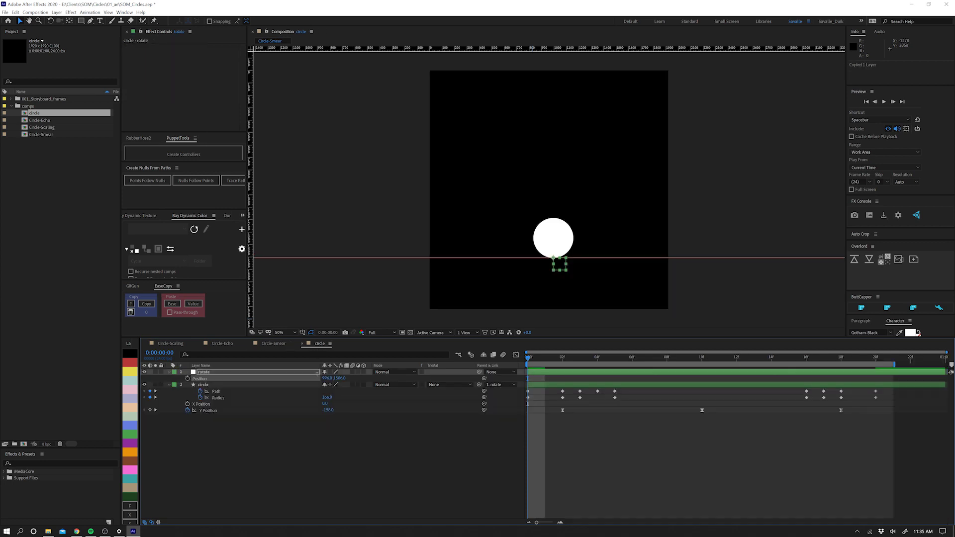
{"action": "key", "text": "ctrl+v"}
{"action": "left_click_drag", "start_coordinate": [204, 376], "coordinate": [199, 432]}
{"action": "key", "text": "u"}
{"action": "left_click", "coordinate": [204, 435]}
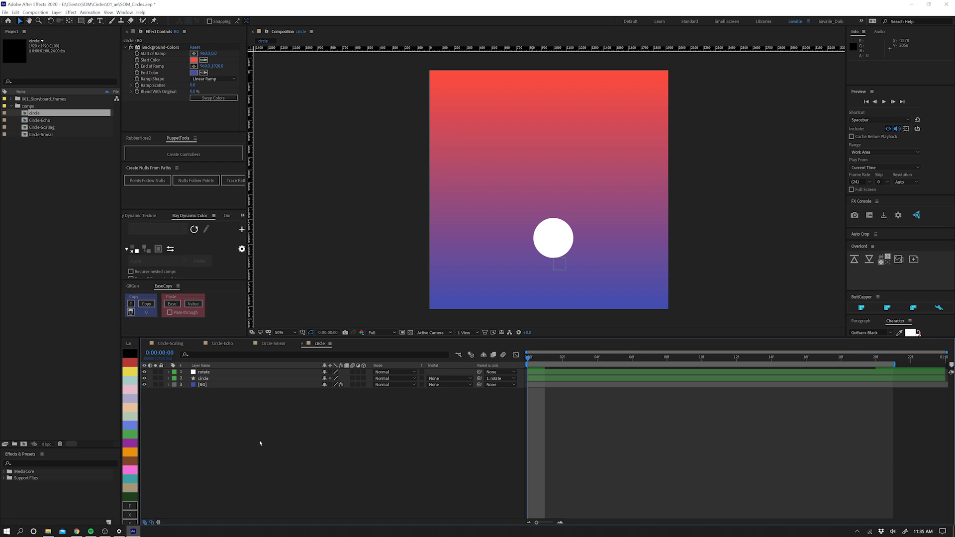
Add an adjustment layer above the background with an oval mask just below the ball.
{"action": "left_click", "coordinate": [209, 385]}
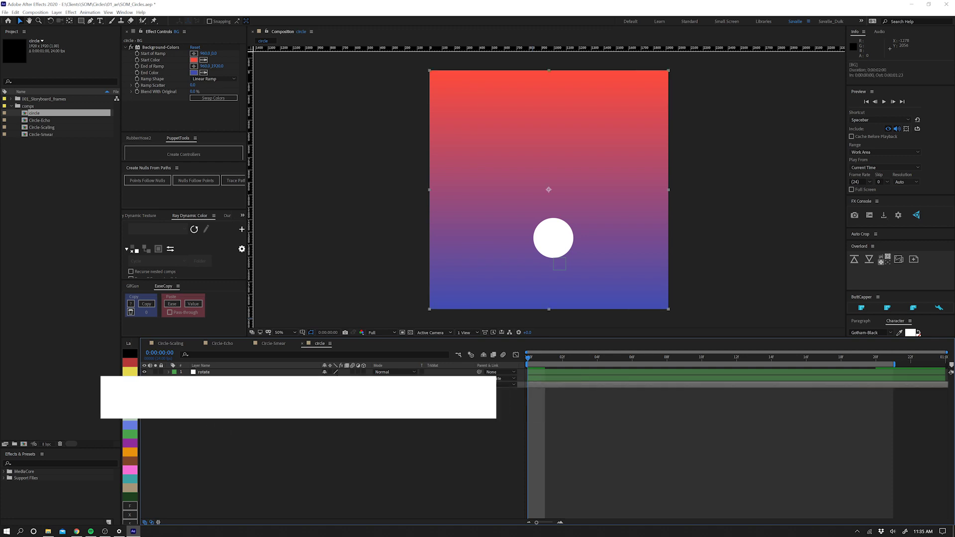
{"action": "key", "text": "ctrl+alt+y"}
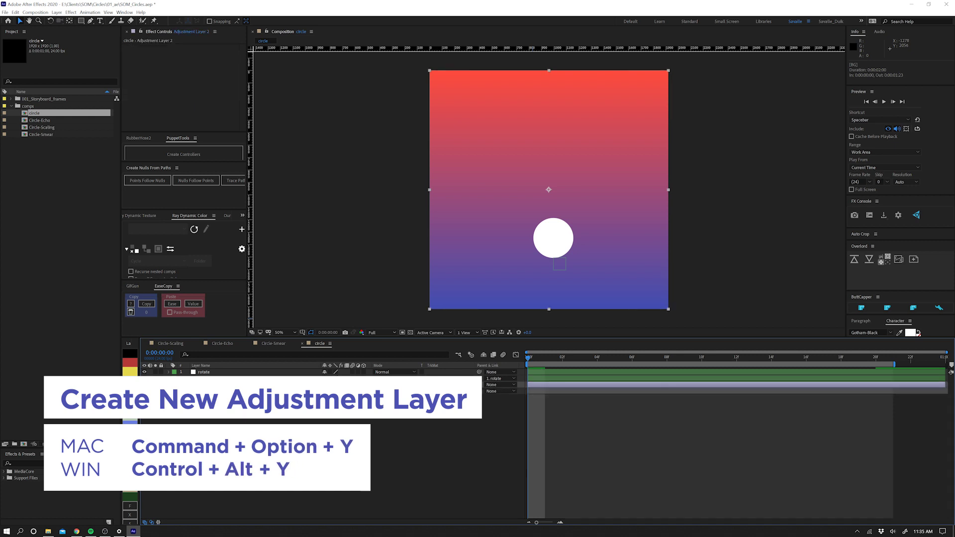
{"action": "left_click", "coordinate": [81, 22]}
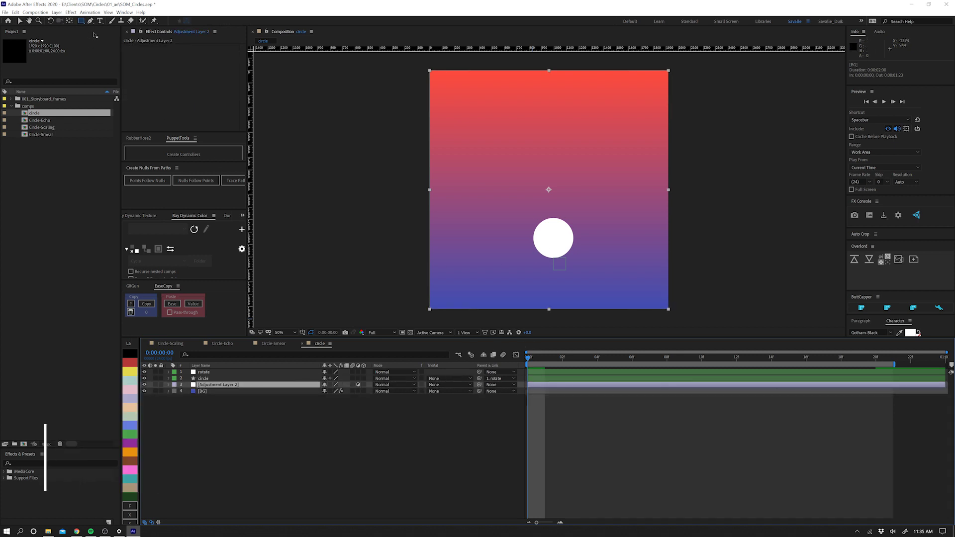
{"action": "left_click_drag", "start_coordinate": [81, 22], "coordinate": [113, 43]}
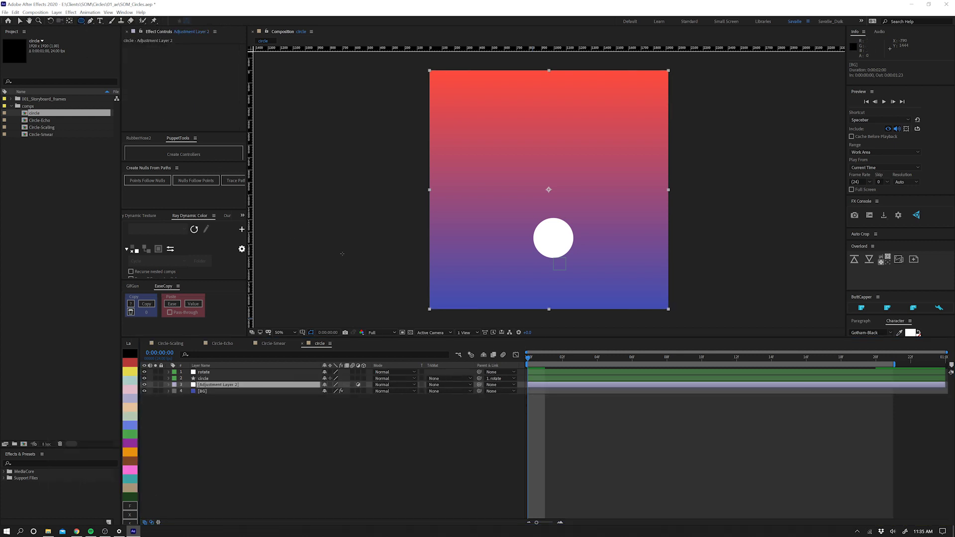
{"action": "mouse_move", "coordinate": [527, 255]}
{"action": "left_mouse_down"}
{"action": "mouse_move", "coordinate": [587, 261]}
{"action": "mouse_move", "coordinate": [568, 260]}
{"action": "left_mouse_up"}
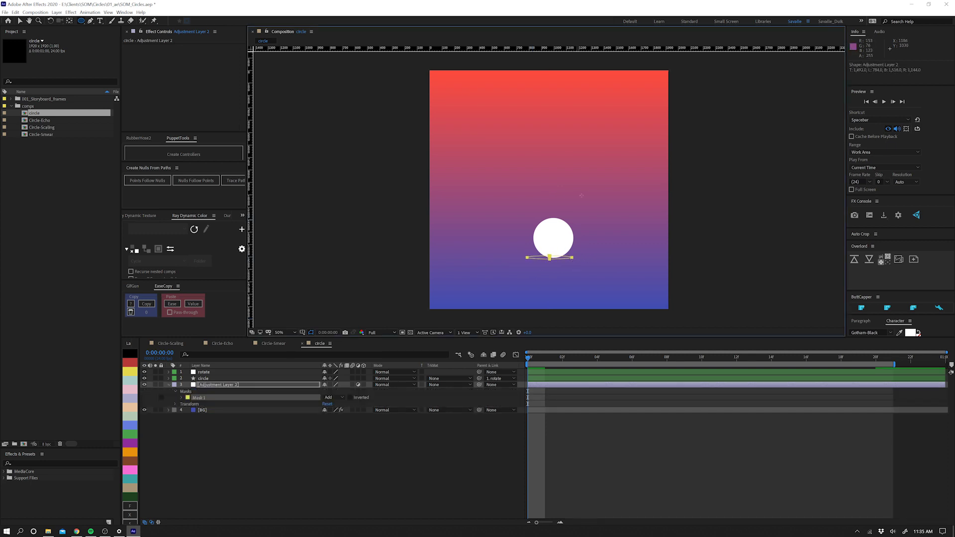
{"action": "key", "text": "v"}
{"action": "left_click", "coordinate": [551, 238]}
Apply Levels to the adjustment layer and raise its Input Black to darken the shadow.
{"action": "left_click", "coordinate": [223, 385]}
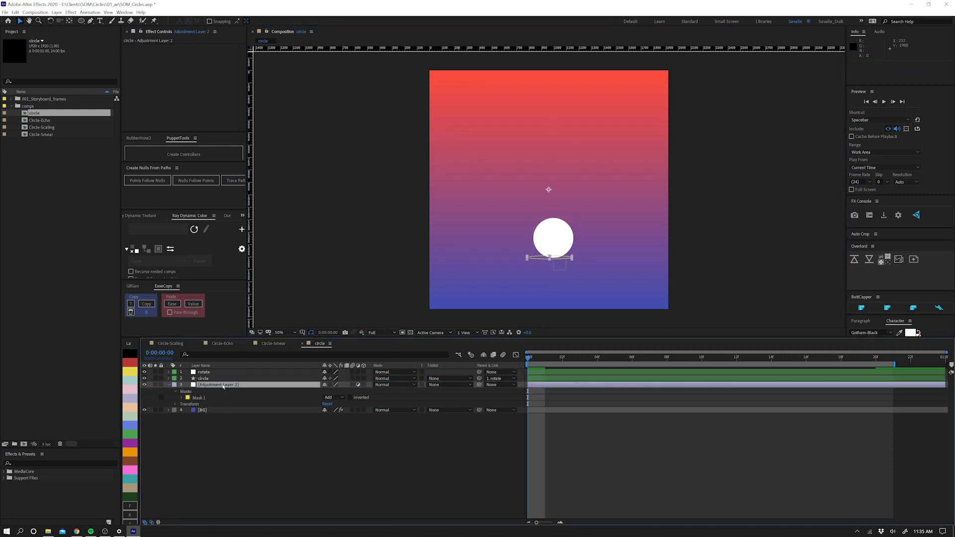
{"action": "key", "text": "ctrl+space"}
{"action": "type", "text": "levels"}
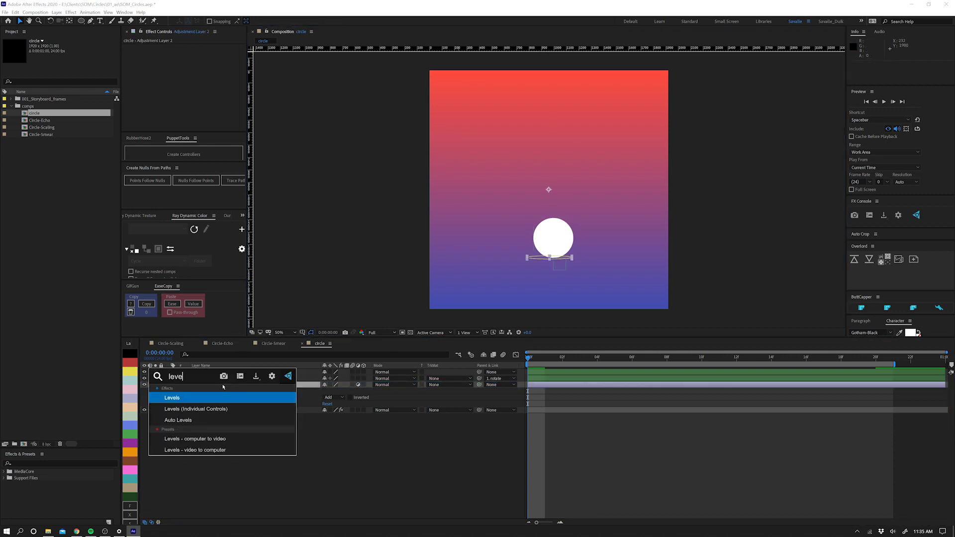
{"action": "key", "text": "Return"}
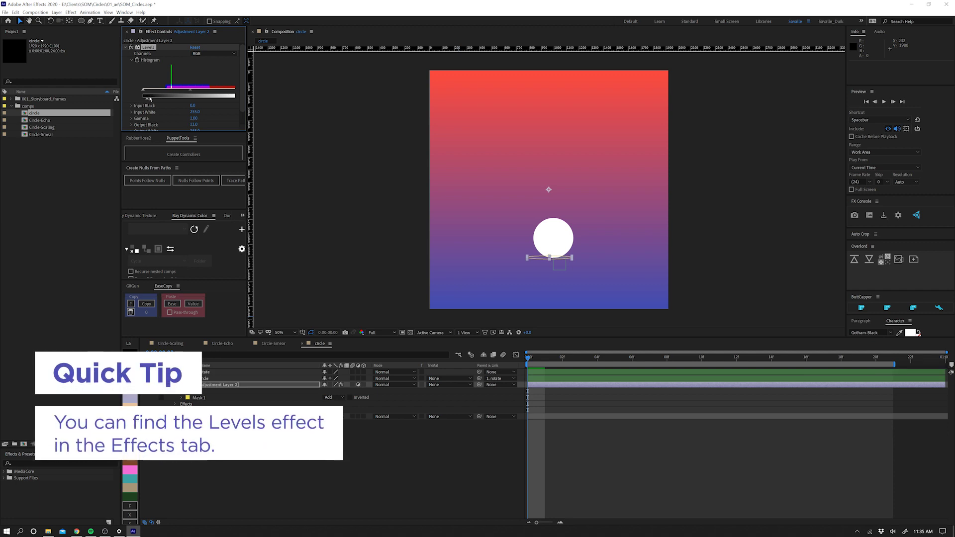
{"action": "left_click_drag", "start_coordinate": [143, 99], "coordinate": [161, 92]}
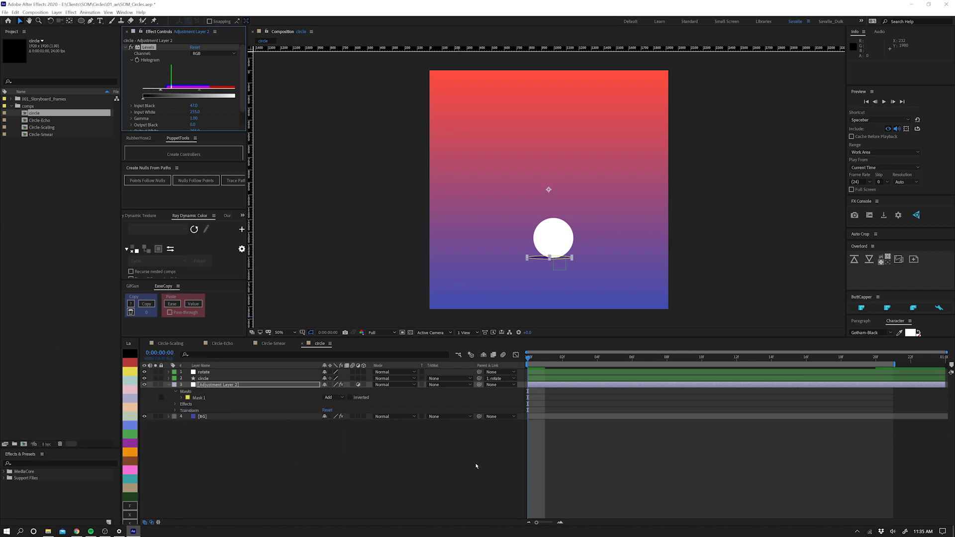
{"action": "key", "text": "ctrl+shift+h"}
{"action": "left_click_drag", "start_coordinate": [159, 93], "coordinate": [178, 95]}
{"action": "left_click", "coordinate": [538, 382]}
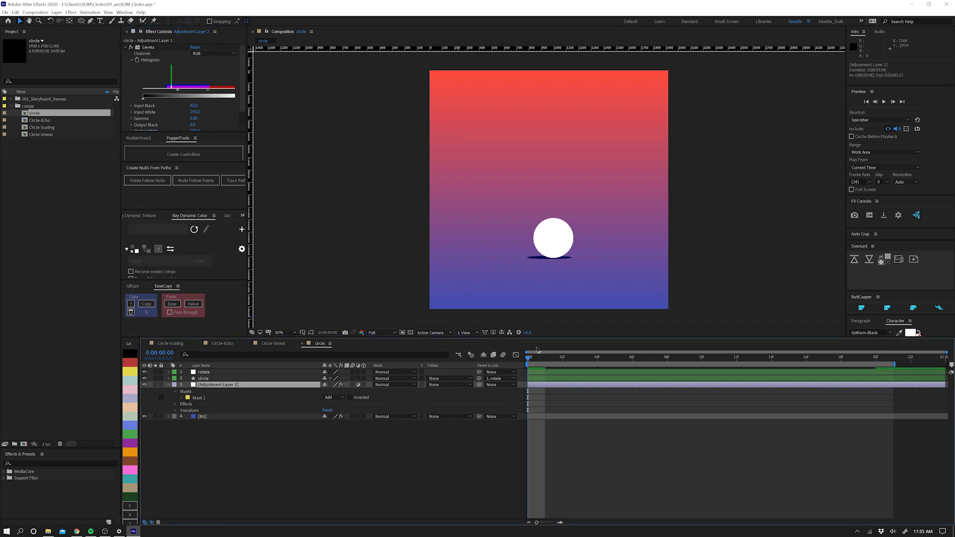
Review the bounce at frame 4, then swap the BG Gradient Ramp colours.
{"action": "key", "text": "space"}
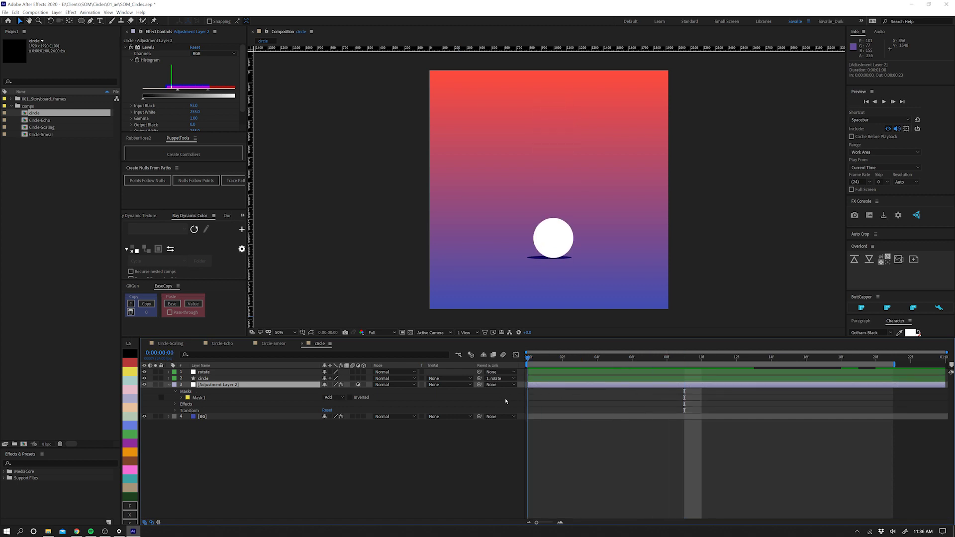
{"action": "left_click_drag", "start_coordinate": [633, 410], "coordinate": [596, 415]}
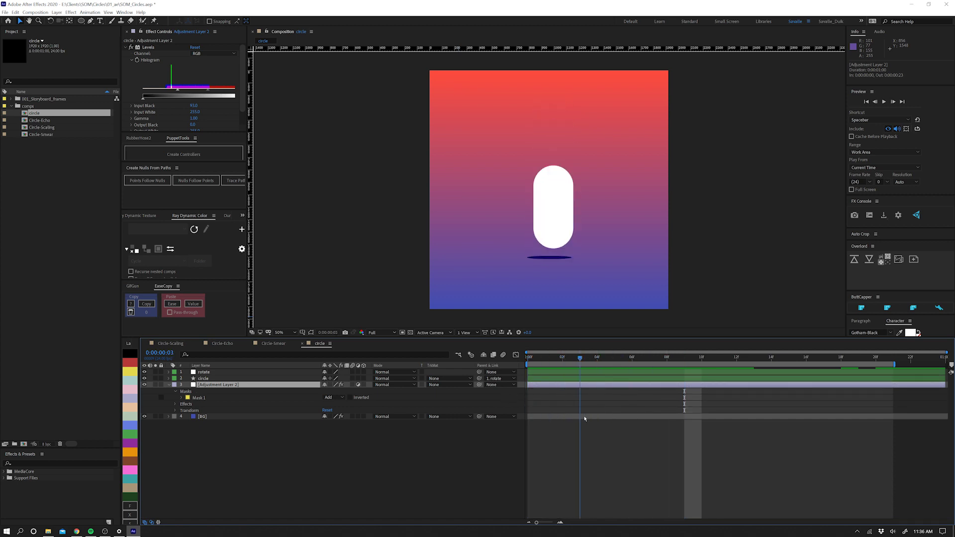
{"action": "left_click_drag", "start_coordinate": [684, 397], "coordinate": [597, 398]}
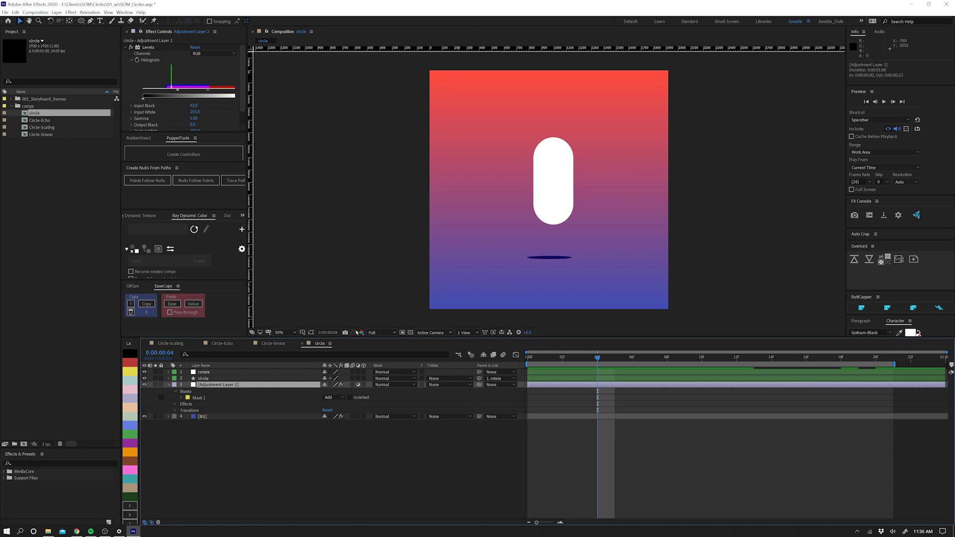
{"action": "left_click", "coordinate": [206, 417]}
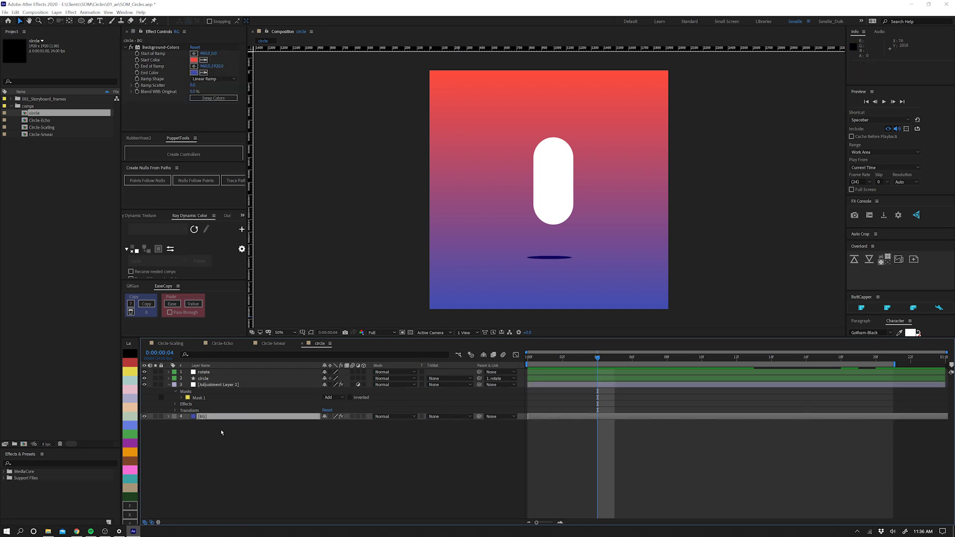
{"action": "left_click", "coordinate": [208, 99]}
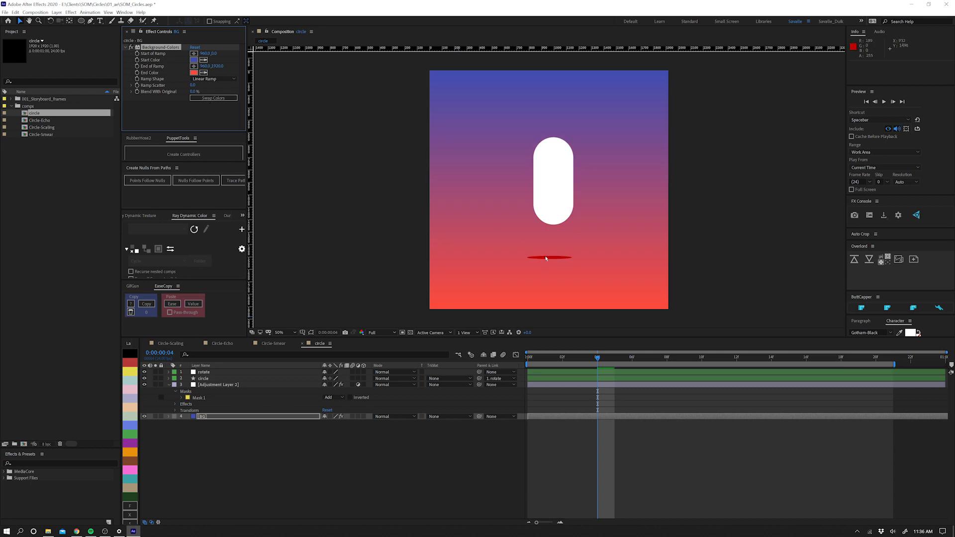
Nudge and drag the background gradient to reposition it in the frame.
{"action": "left_click", "coordinate": [225, 414]}
{"action": "left_click", "coordinate": [454, 199]}
{"action": "key", "text": "shift+Down"}
{"action": "key", "text": "shift+Down"}
{"action": "key", "text": "shift+Down"}
{"action": "key", "text": "shift+Down"}
{"action": "key", "text": "shift+Down"}
{"action": "key", "text": "shift+Down"}
{"action": "key", "text": "shift+Down"}
{"action": "key", "text": "shift+Down"}
{"action": "key", "text": "shift+Down"}
{"action": "key", "text": "shift+Down"}
{"action": "key", "text": "shift+Down"}
{"action": "key", "text": "shift+Down"}
{"action": "key", "text": "shift+Down"}
{"action": "key", "text": "shift+Down"}
{"action": "key", "text": "shift+Down"}
{"action": "key", "text": "shift+Down"}
{"action": "key", "text": "shift+Down"}
{"action": "key", "text": "shift+Down"}
{"action": "key", "text": "shift+Down"}
{"action": "key", "text": "shift+Down"}
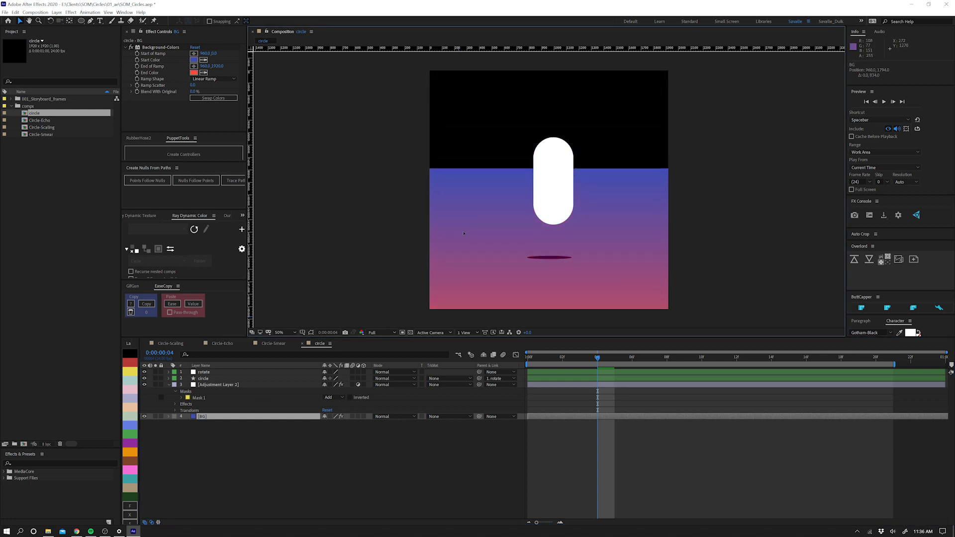
{"action": "left_click_drag", "start_coordinate": [464, 233], "coordinate": [449, 123]}
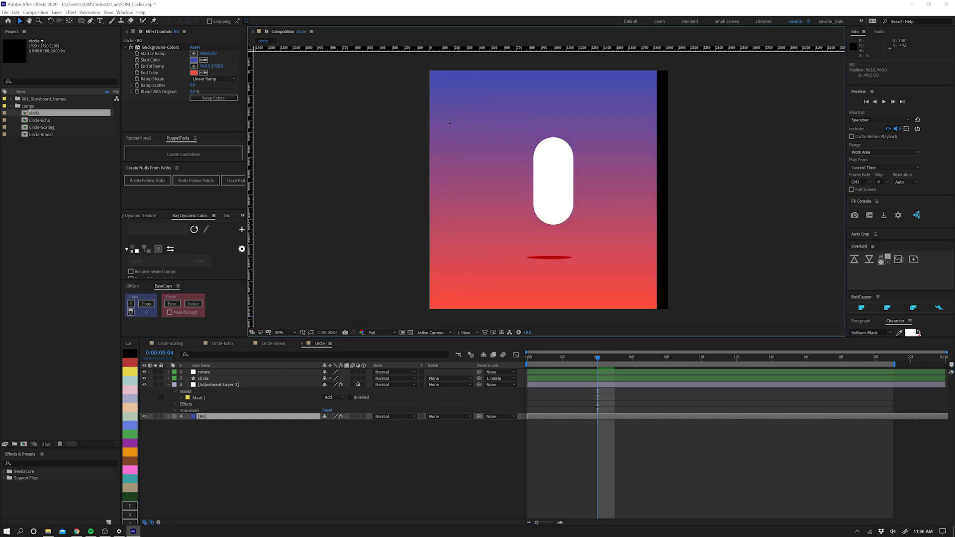
Undo the background position change, then step to the next keyframe in Clean Comp for You.
{"action": "key", "text": "ctrl+z"}
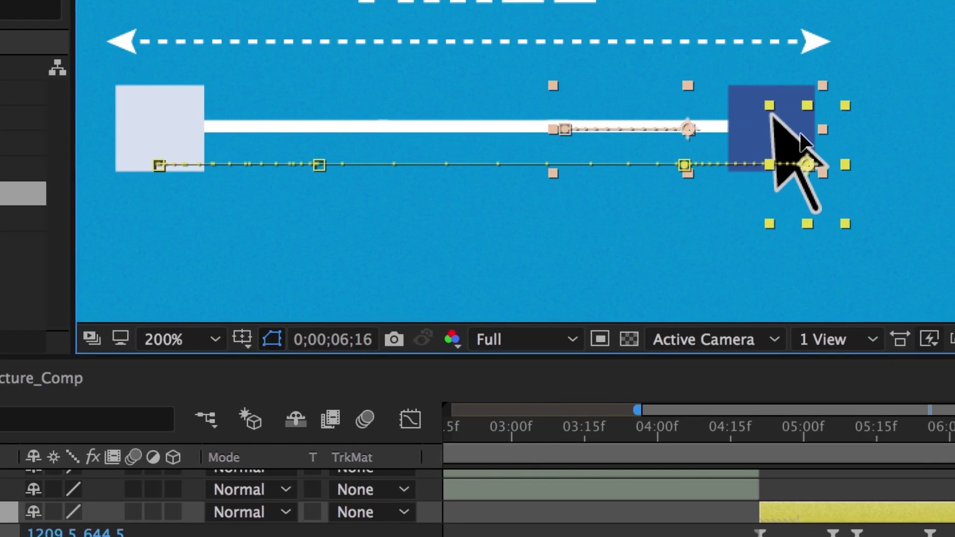
{"action": "key", "text": "j"}
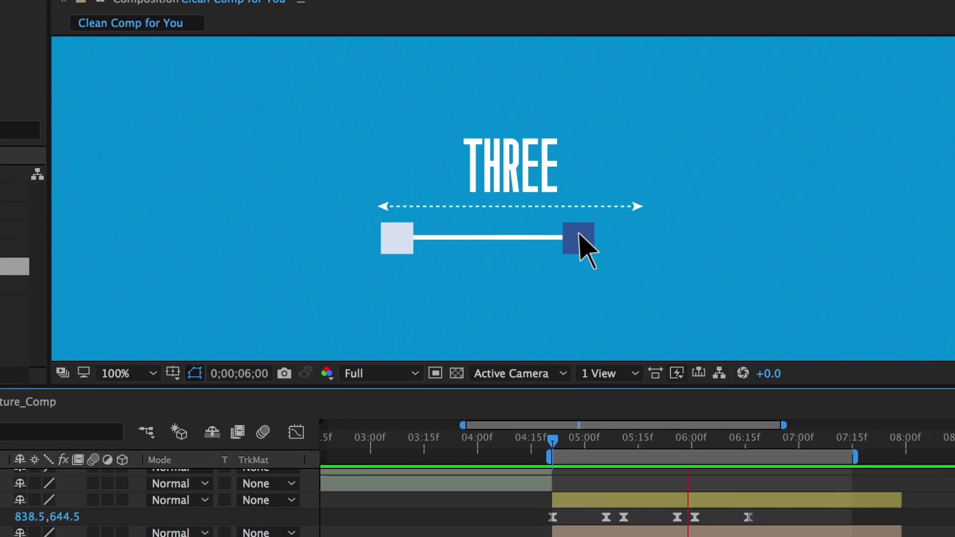